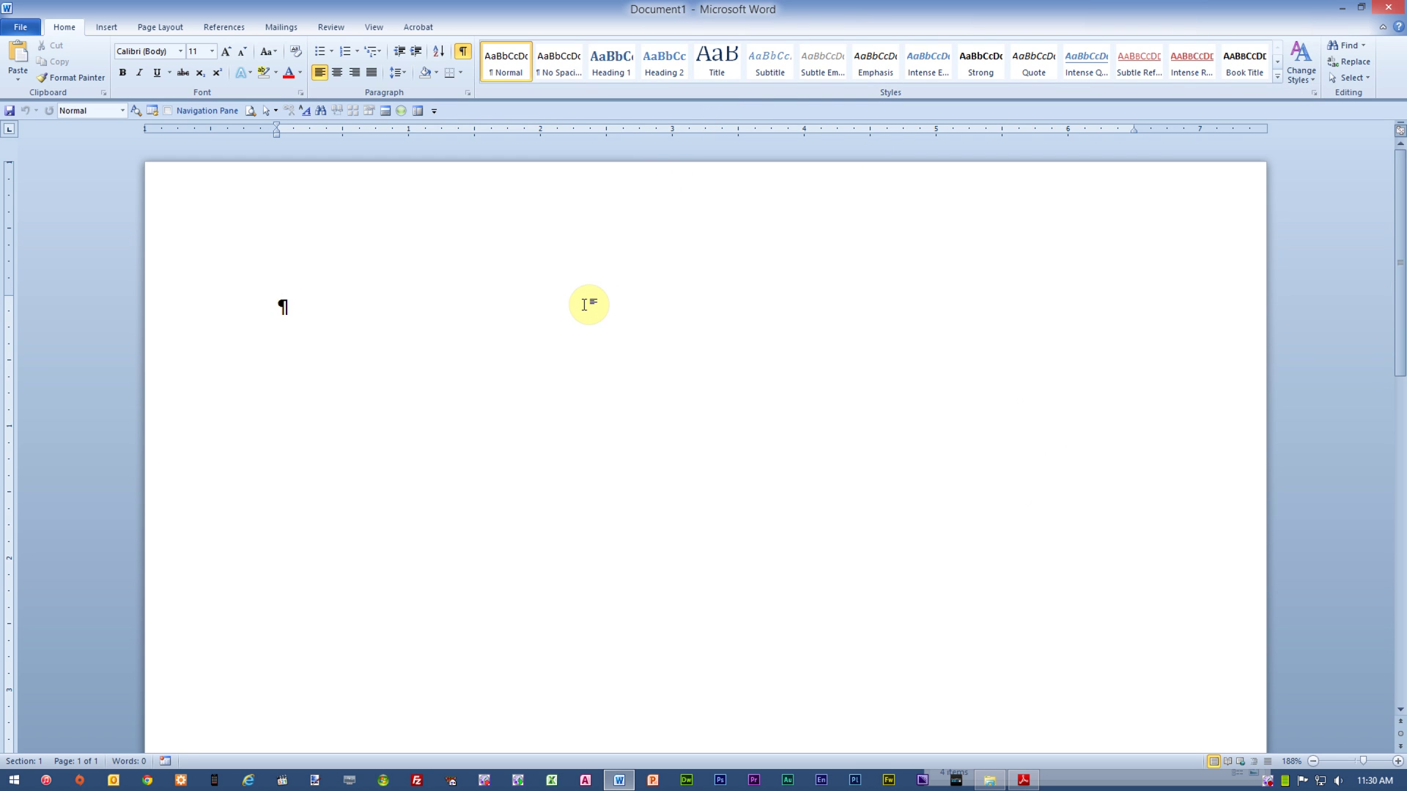
# Save the blank document as My Master in the Unit 6 > Topic A folder.
pyautogui.hotkey('ctrl', 's')
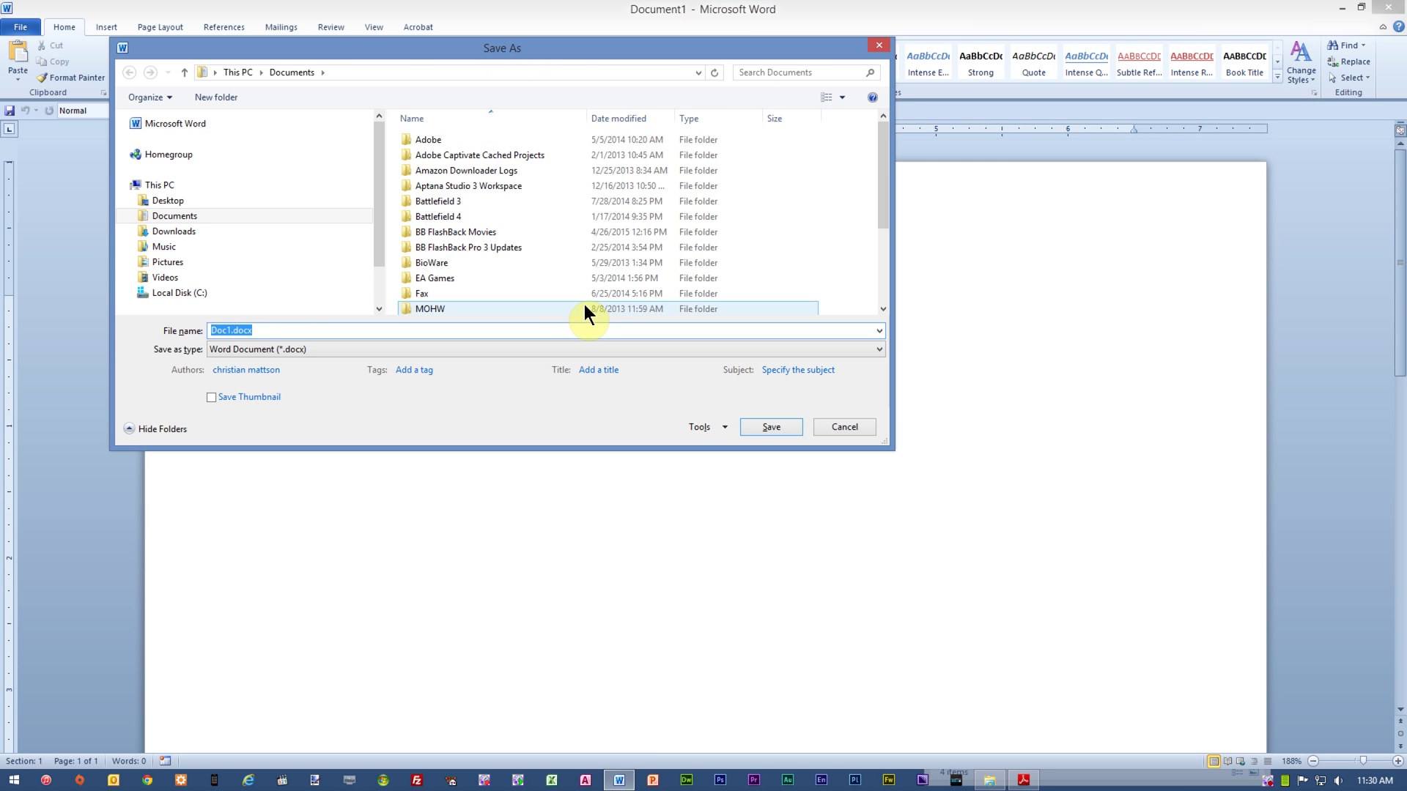
pyautogui.write('My Master')
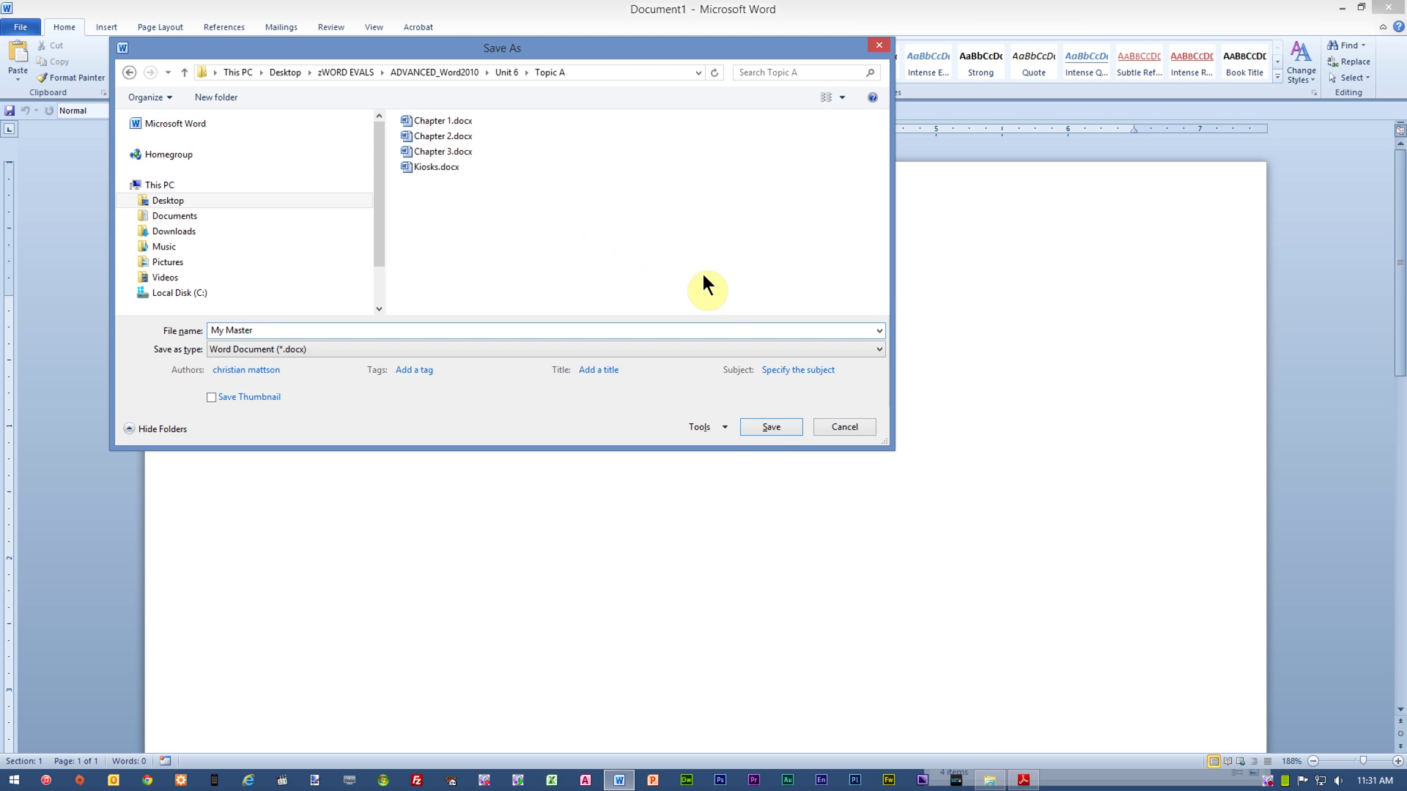
pyautogui.click(763, 426)
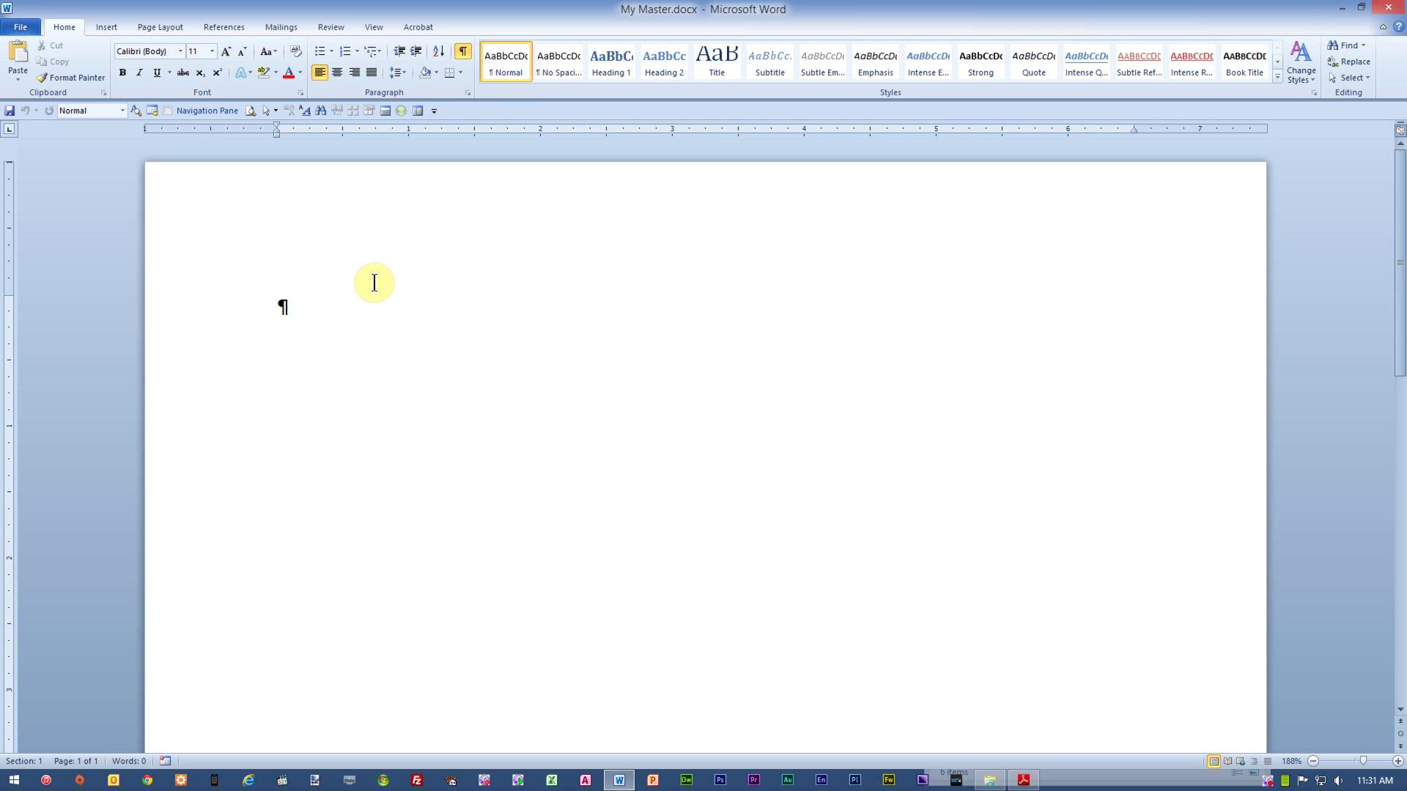
# Switch the document to Outline view and show the master document commands.
pyautogui.click(373, 29)
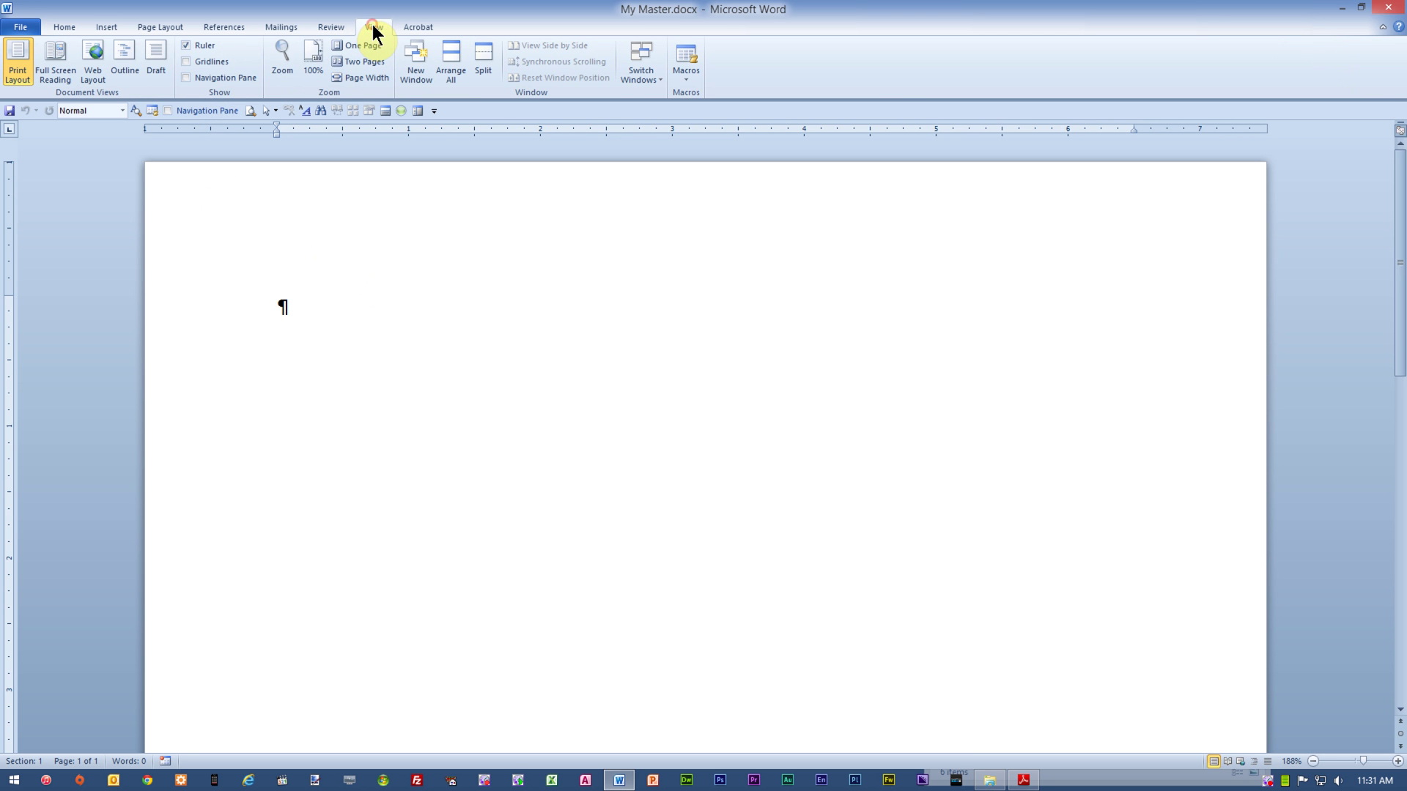
pyautogui.click(126, 59)
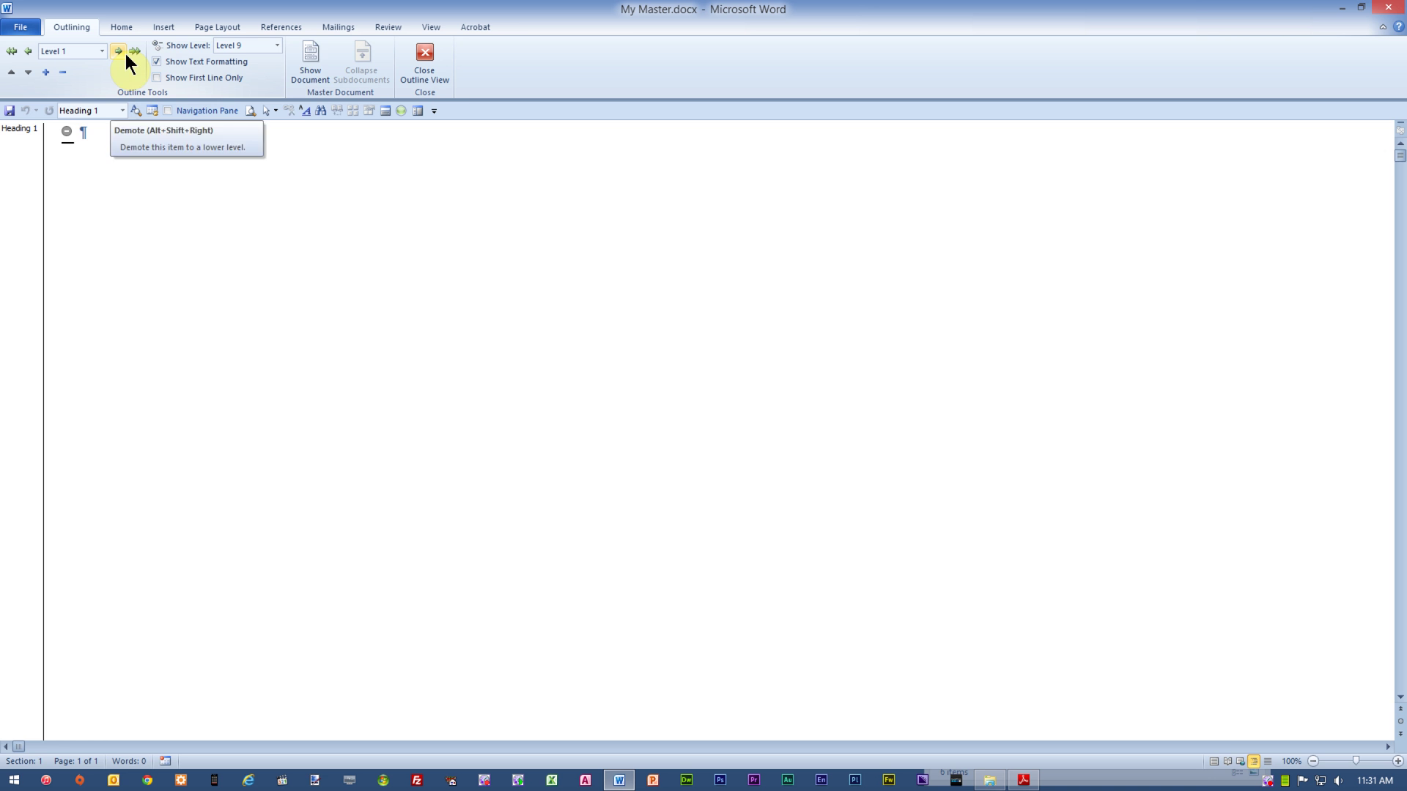
pyautogui.click(1213, 761)
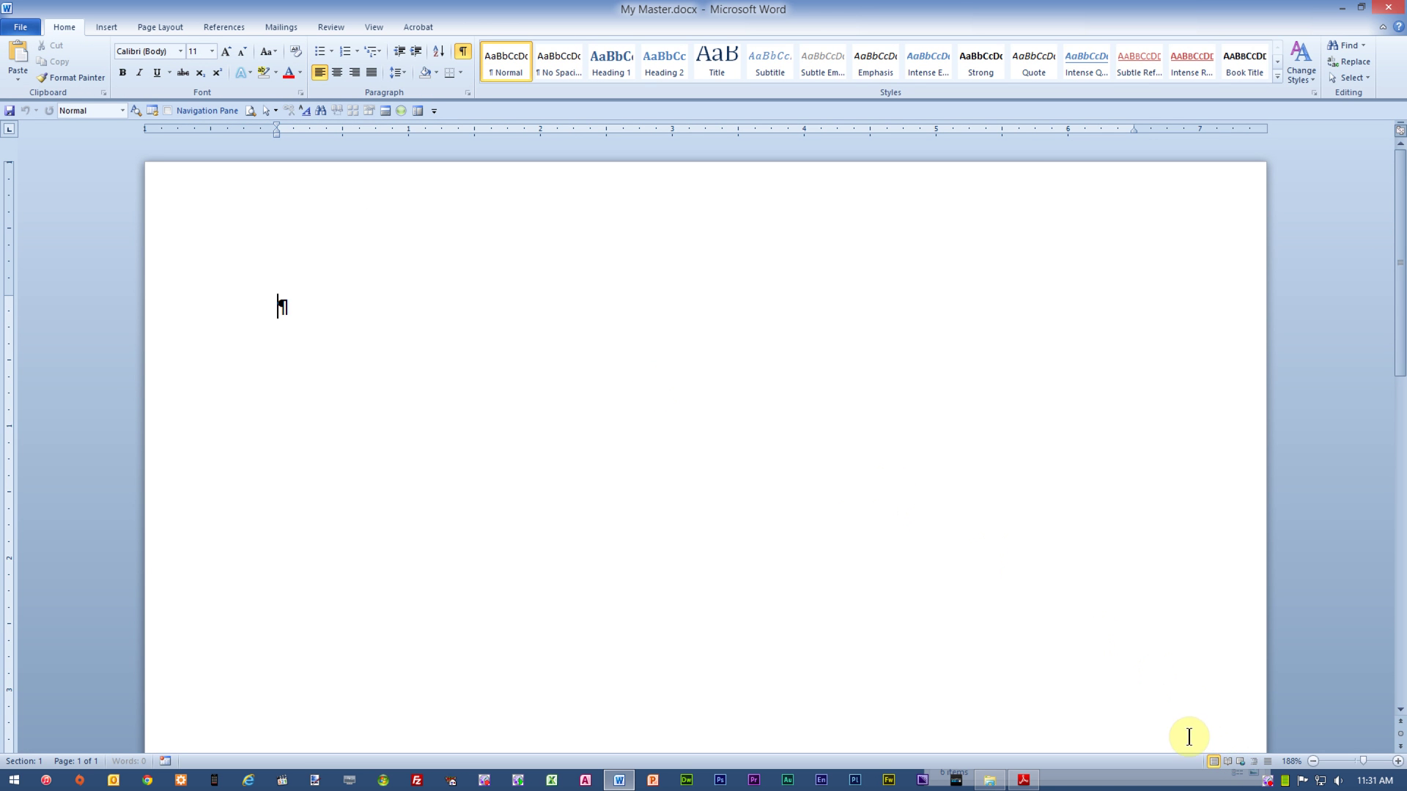
pyautogui.click(1254, 762)
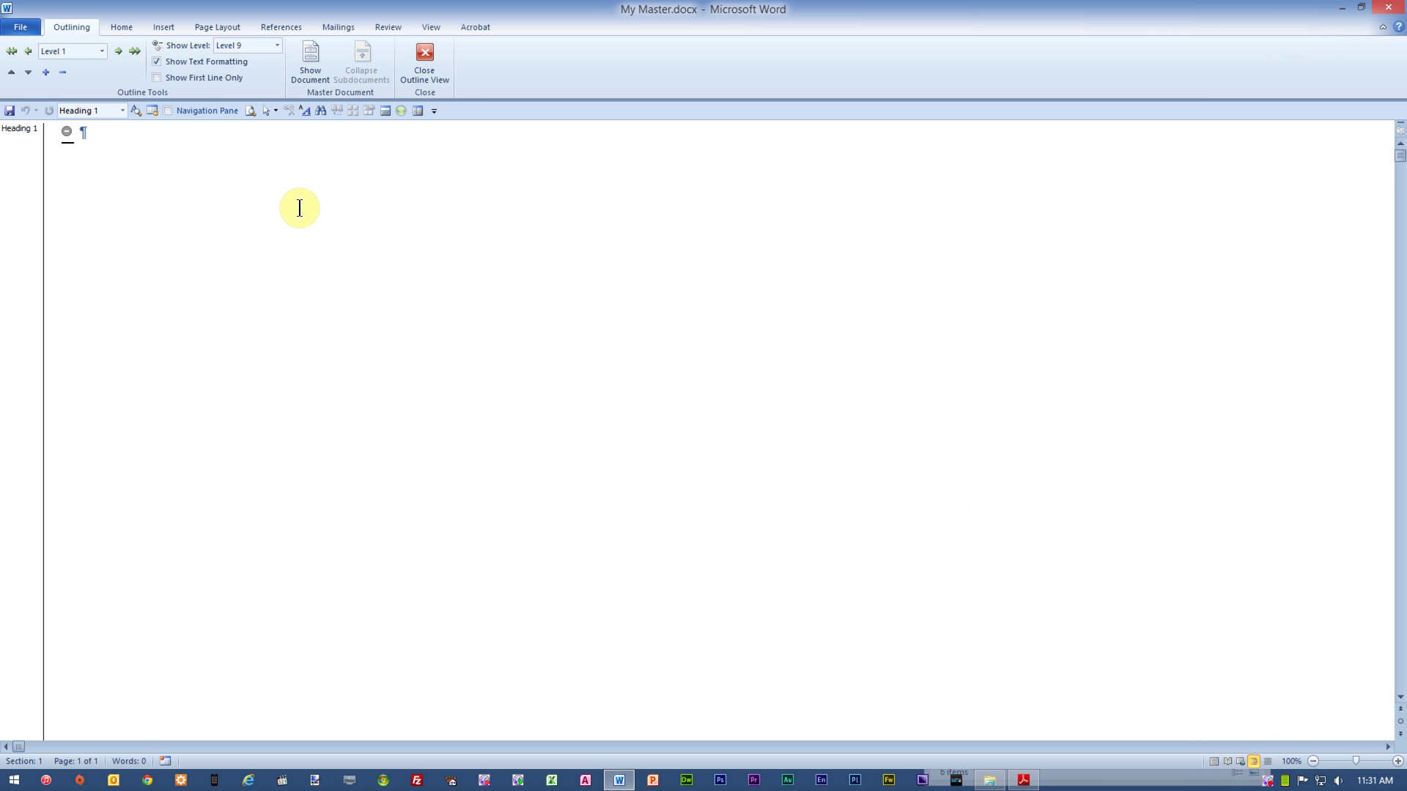
pyautogui.click(310, 74)
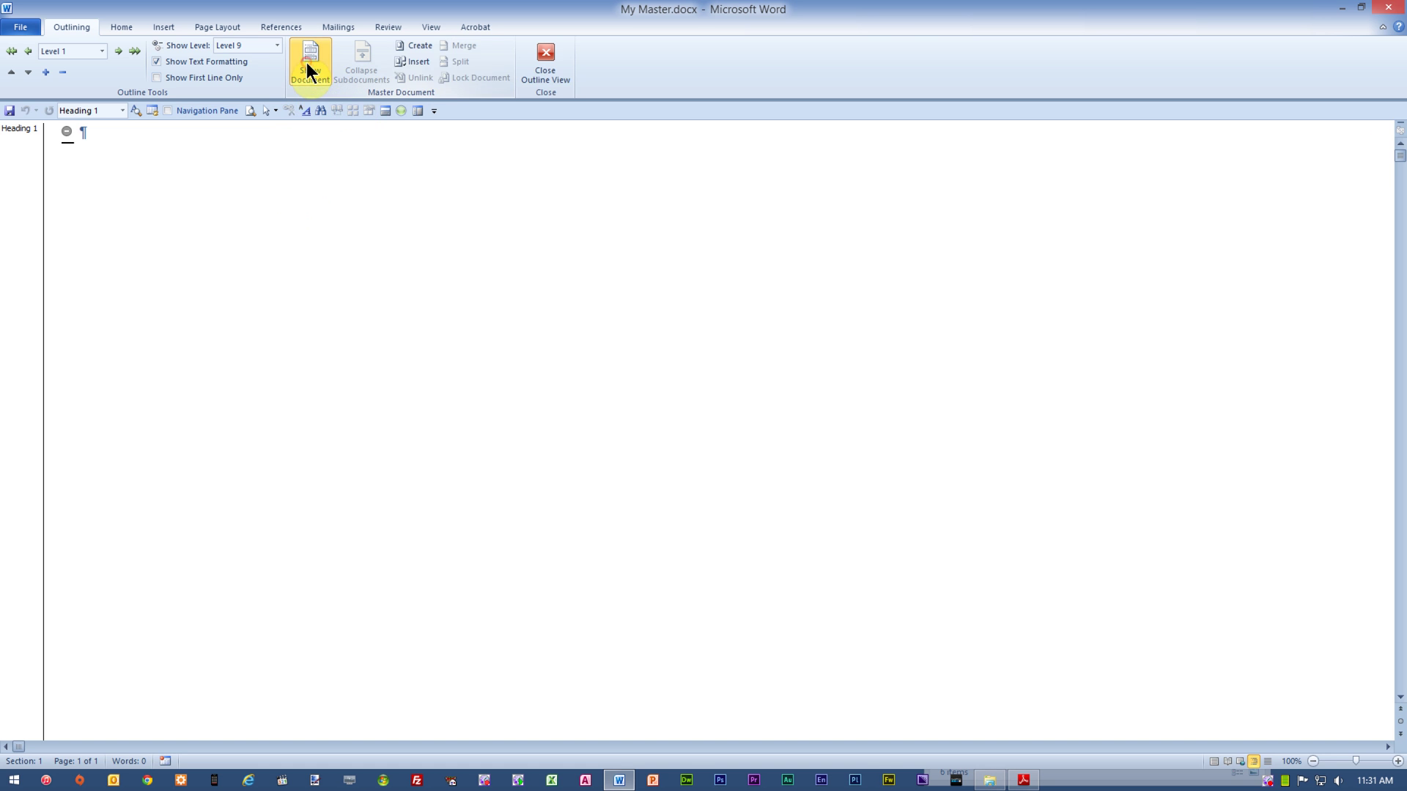
# Insert Chapter 1.docx as a subdocument, declining to rename any of the duplicate styles.
pyautogui.click(415, 61)
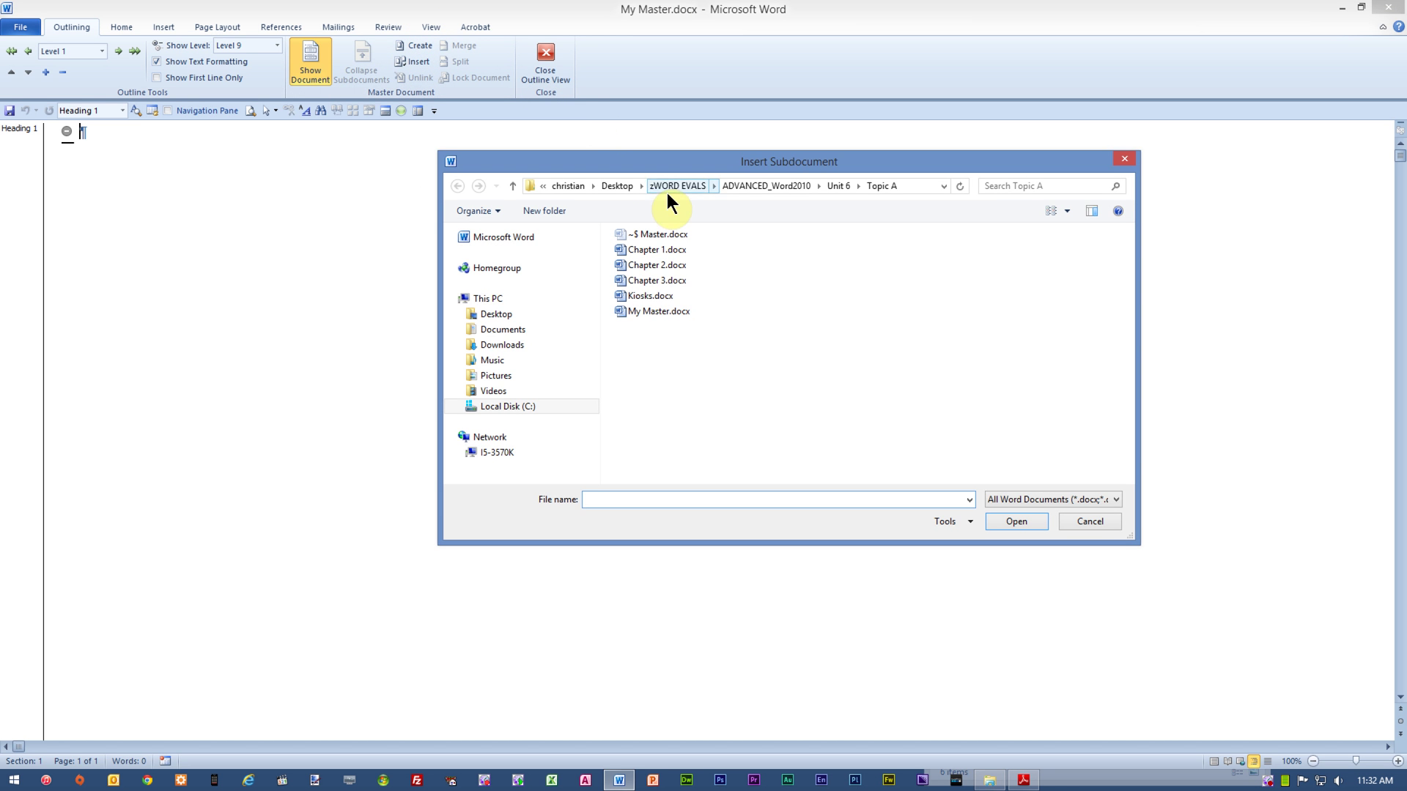
pyautogui.click(651, 248)
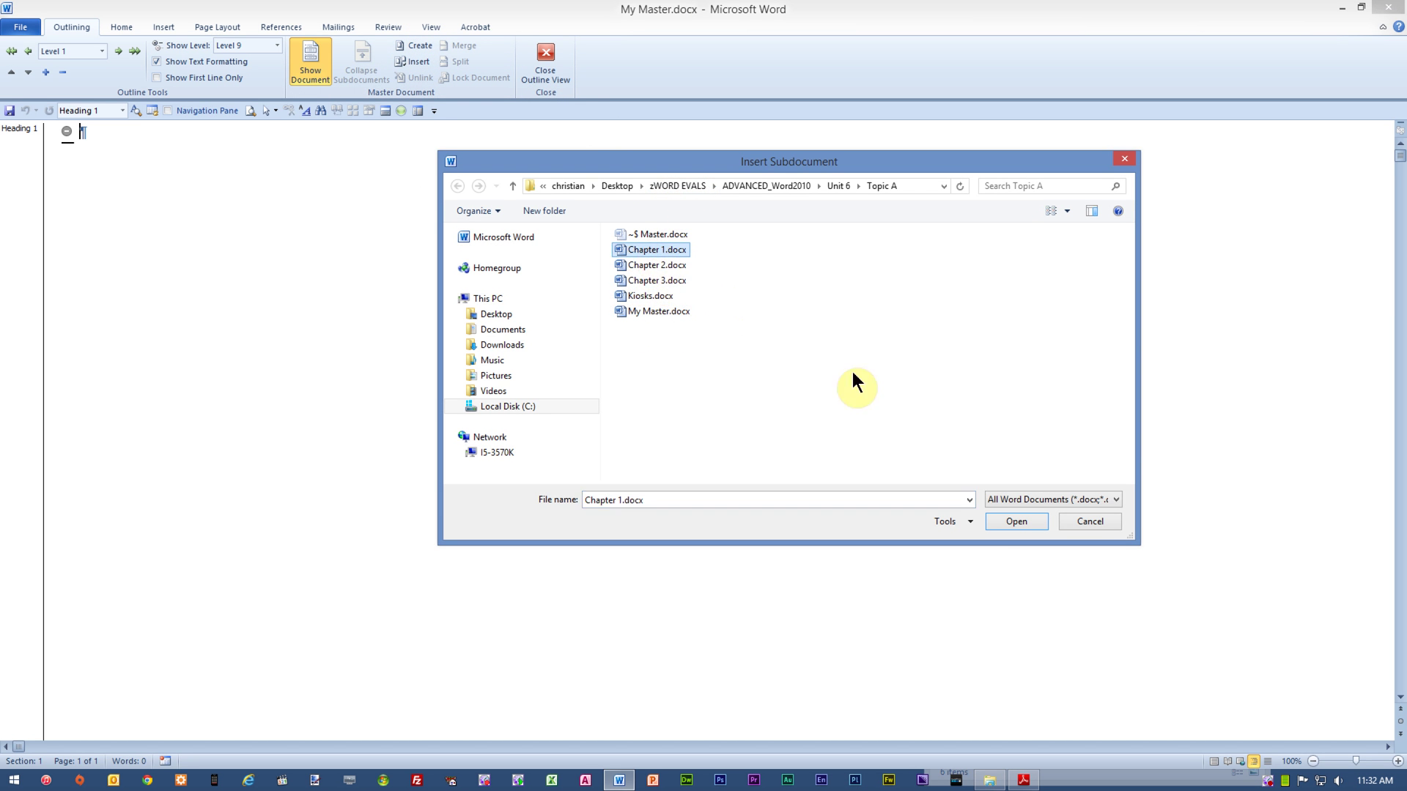
pyautogui.click(1002, 521)
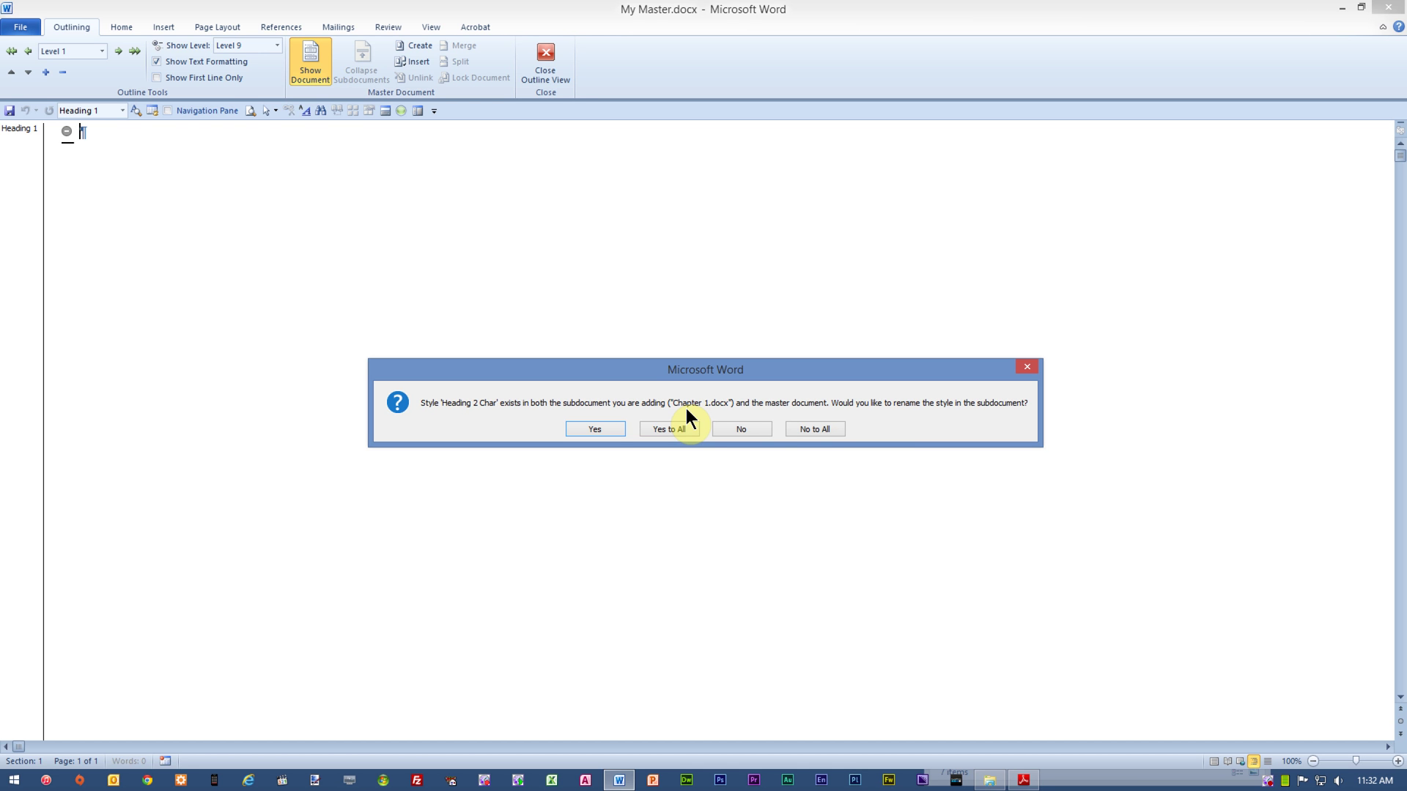
pyautogui.click(819, 429)
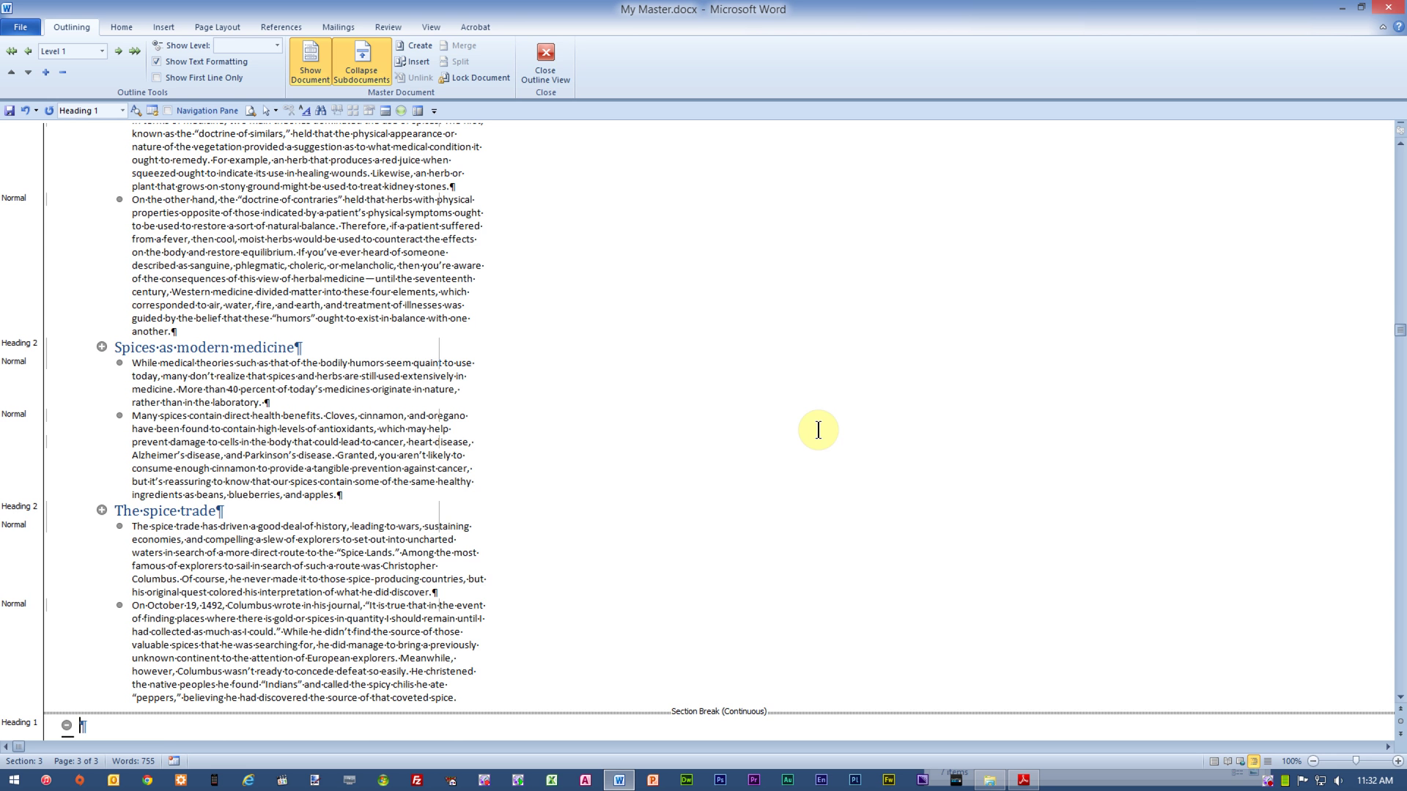
# Insert Chapter 2.docx as a subdocument at the end of the master document, without renaming any duplicate styles.
pyautogui.scroll(4, 773, 413)
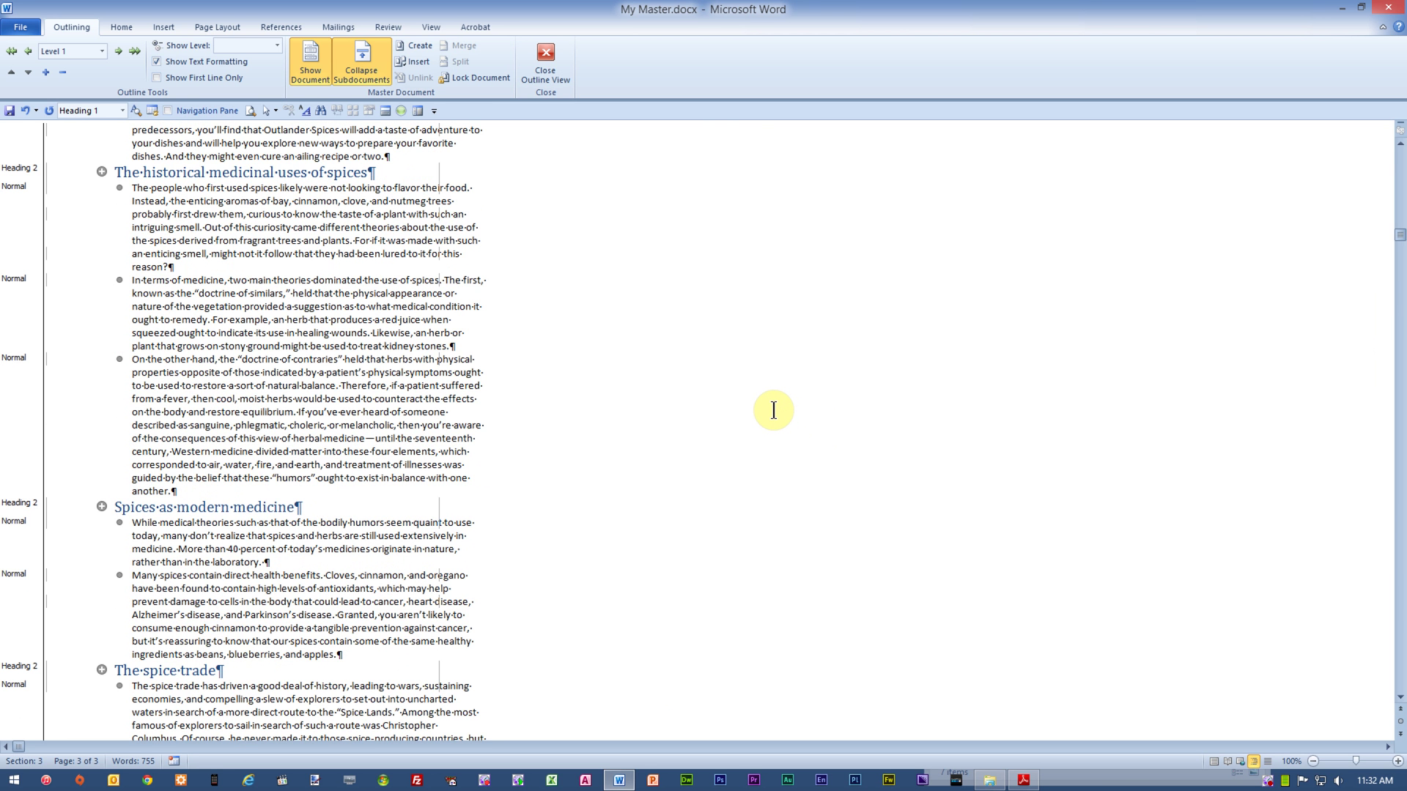
pyautogui.scroll(4, 774, 410)
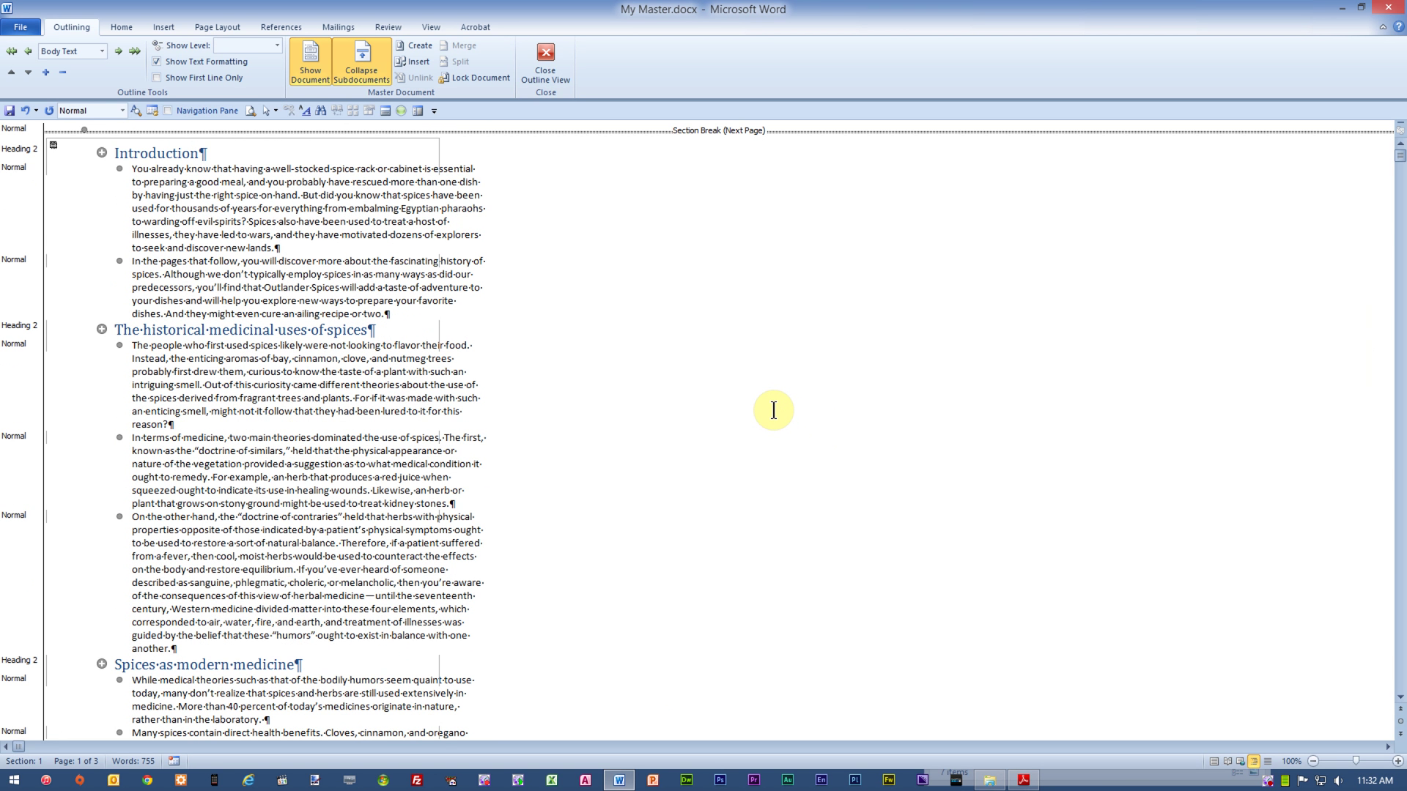
pyautogui.press('Down')
pyautogui.hotkey('ctrl', 'End')
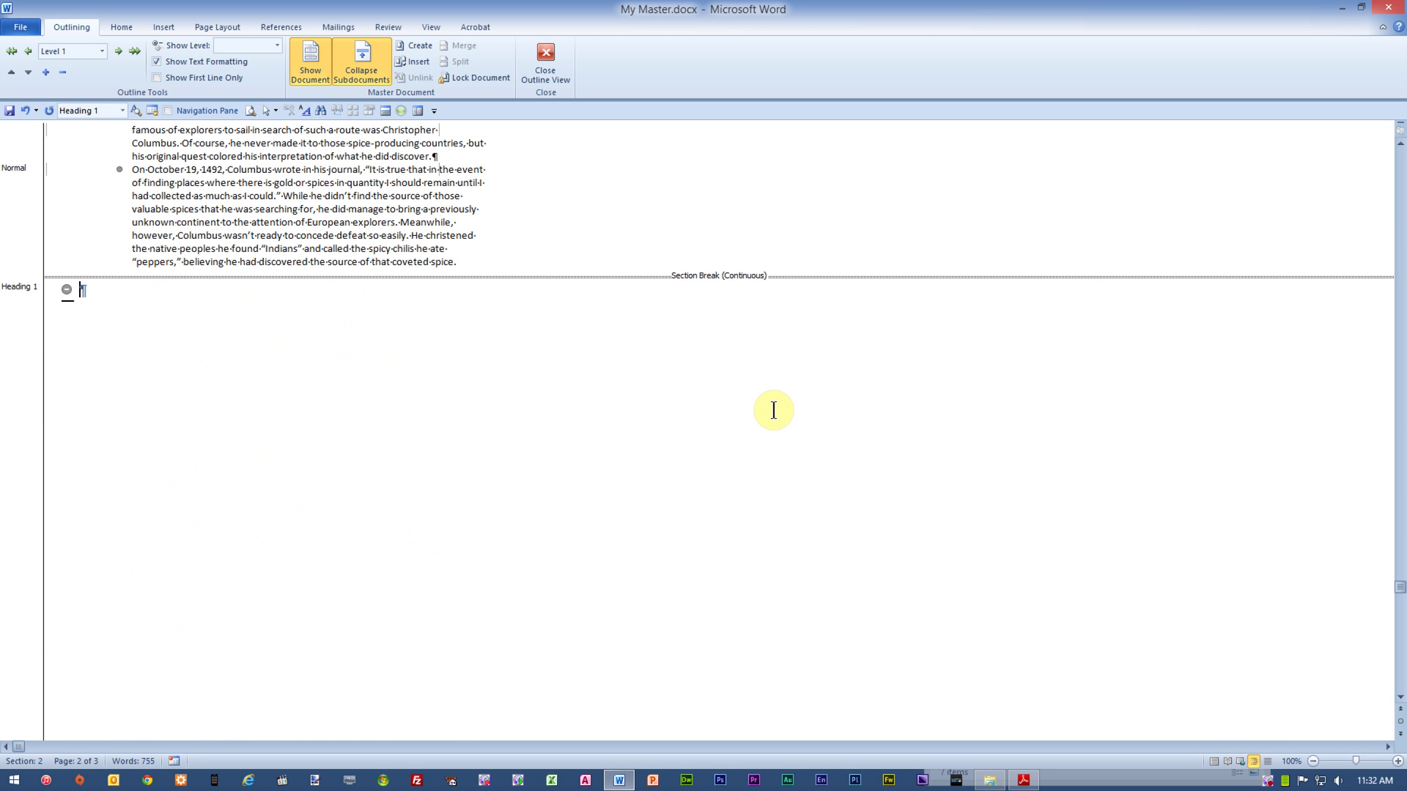
pyautogui.click(422, 62)
pyautogui.click(660, 280)
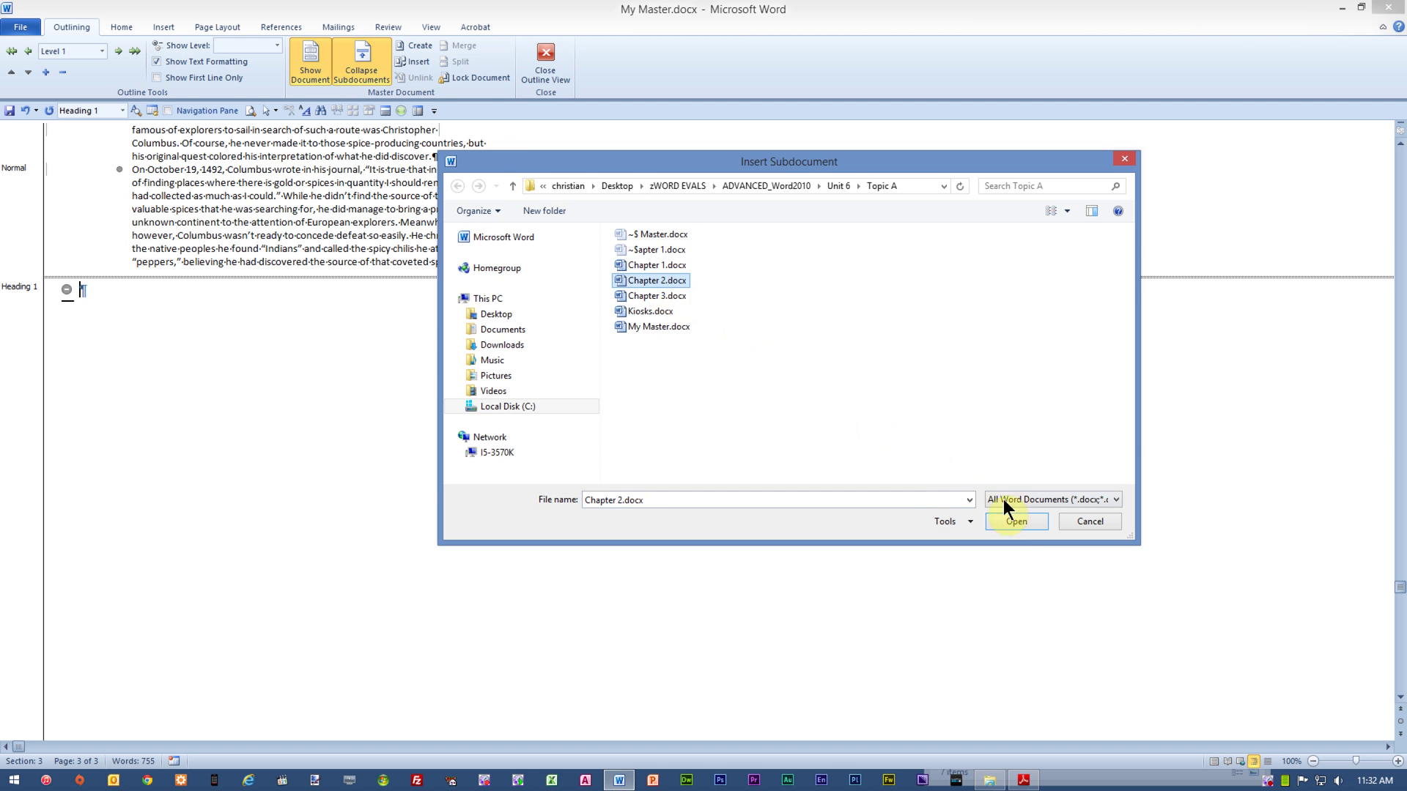
pyautogui.click(1015, 520)
pyautogui.click(811, 426)
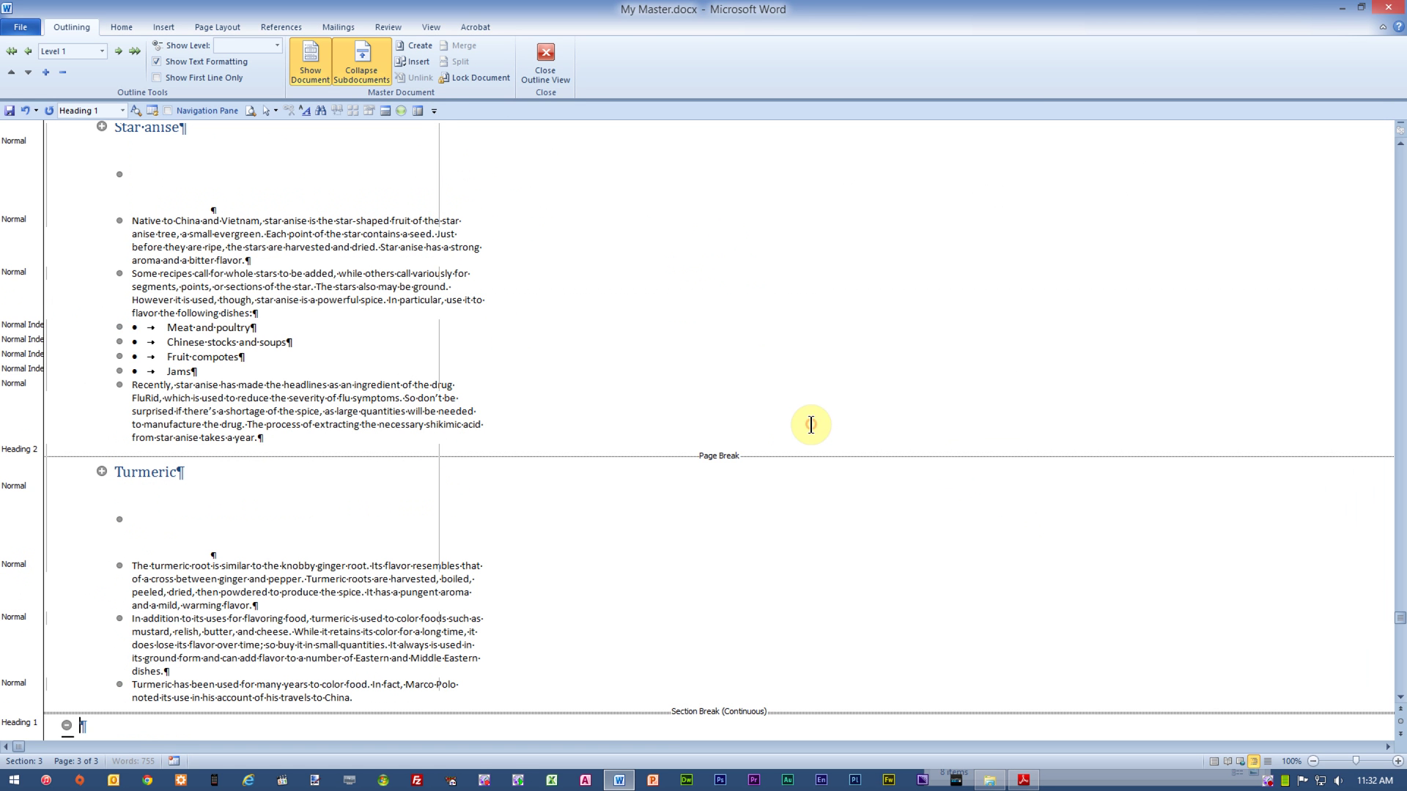
# Insert Chapter 3.docx as a subdocument after the Turmeric section, declining all style renames.
pyautogui.click(412, 61)
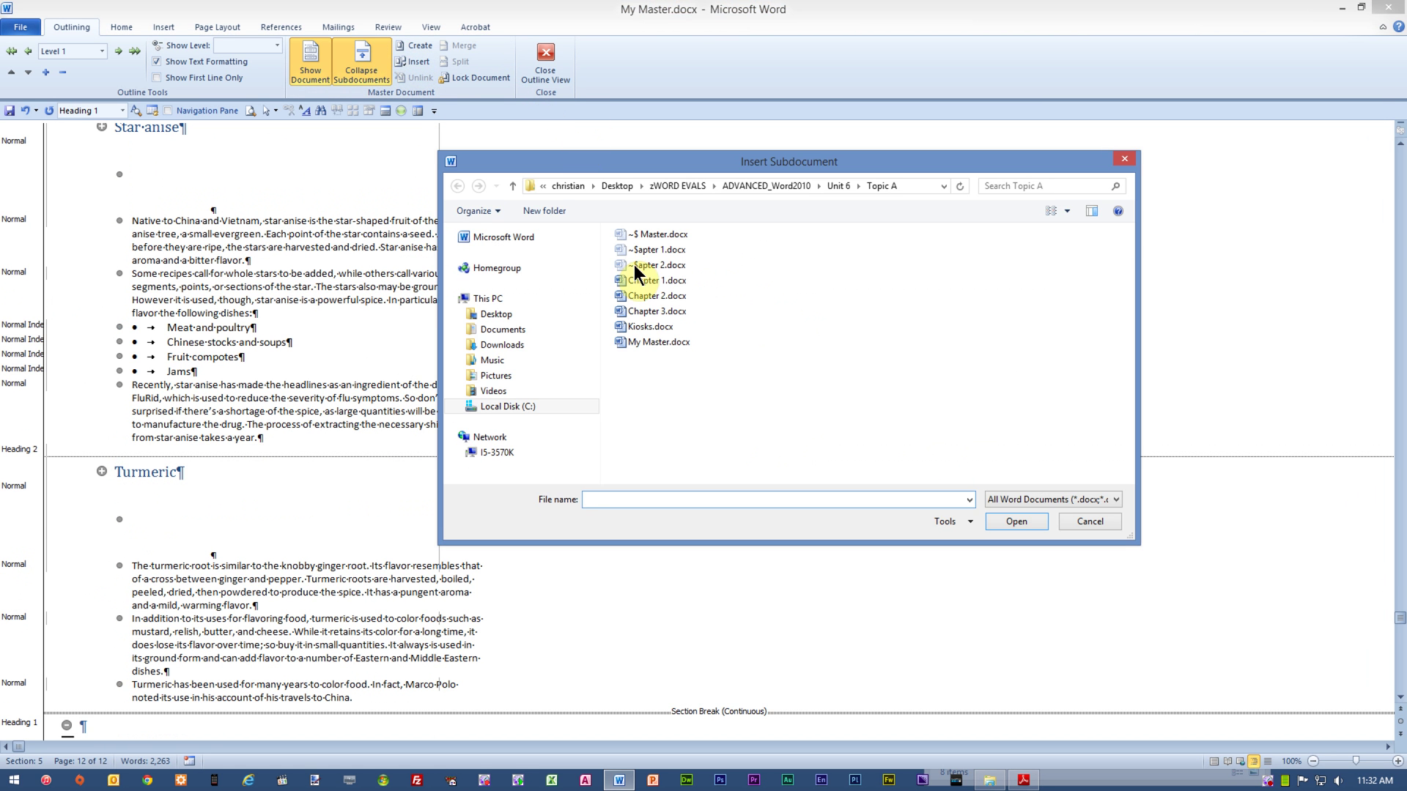
pyautogui.click(651, 312)
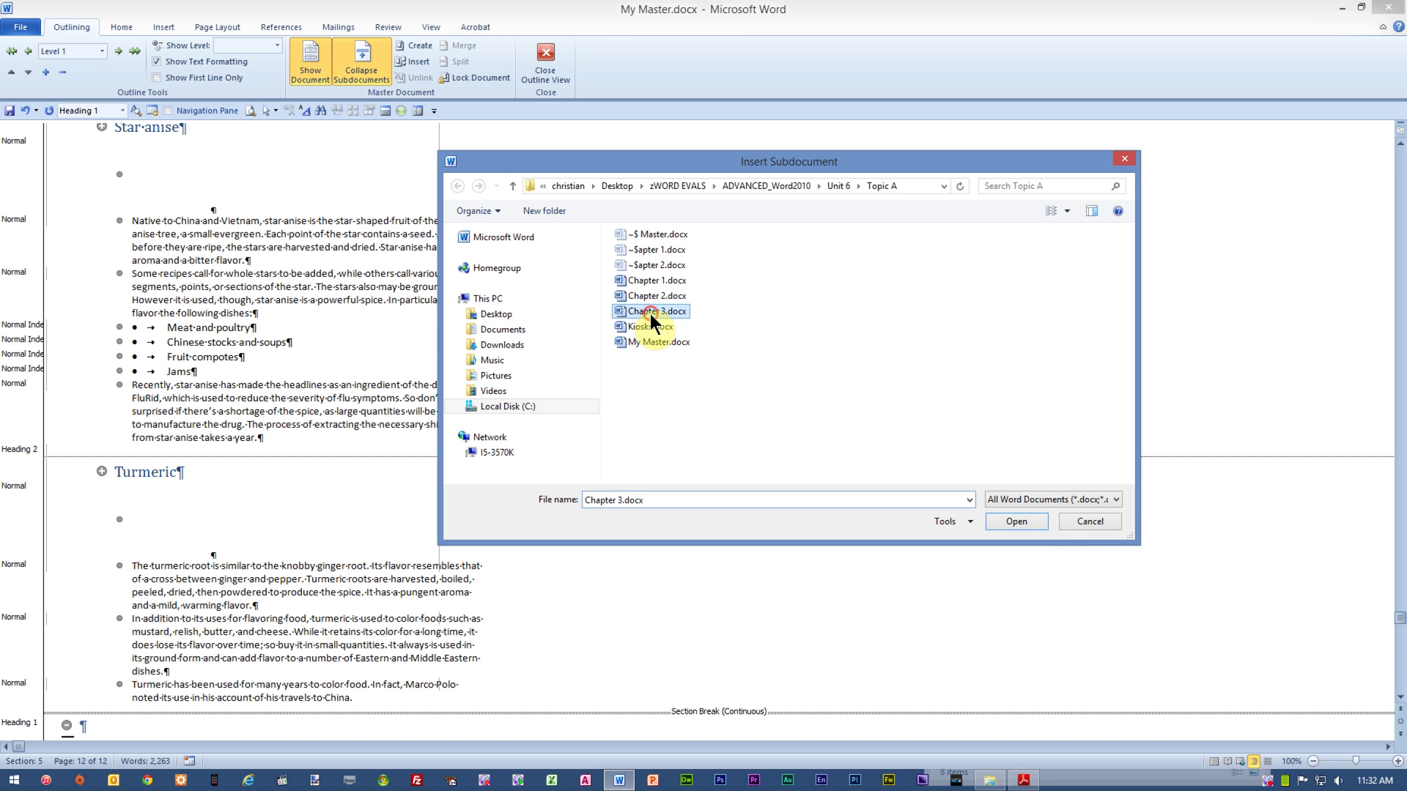
pyautogui.click(1021, 522)
pyautogui.click(820, 434)
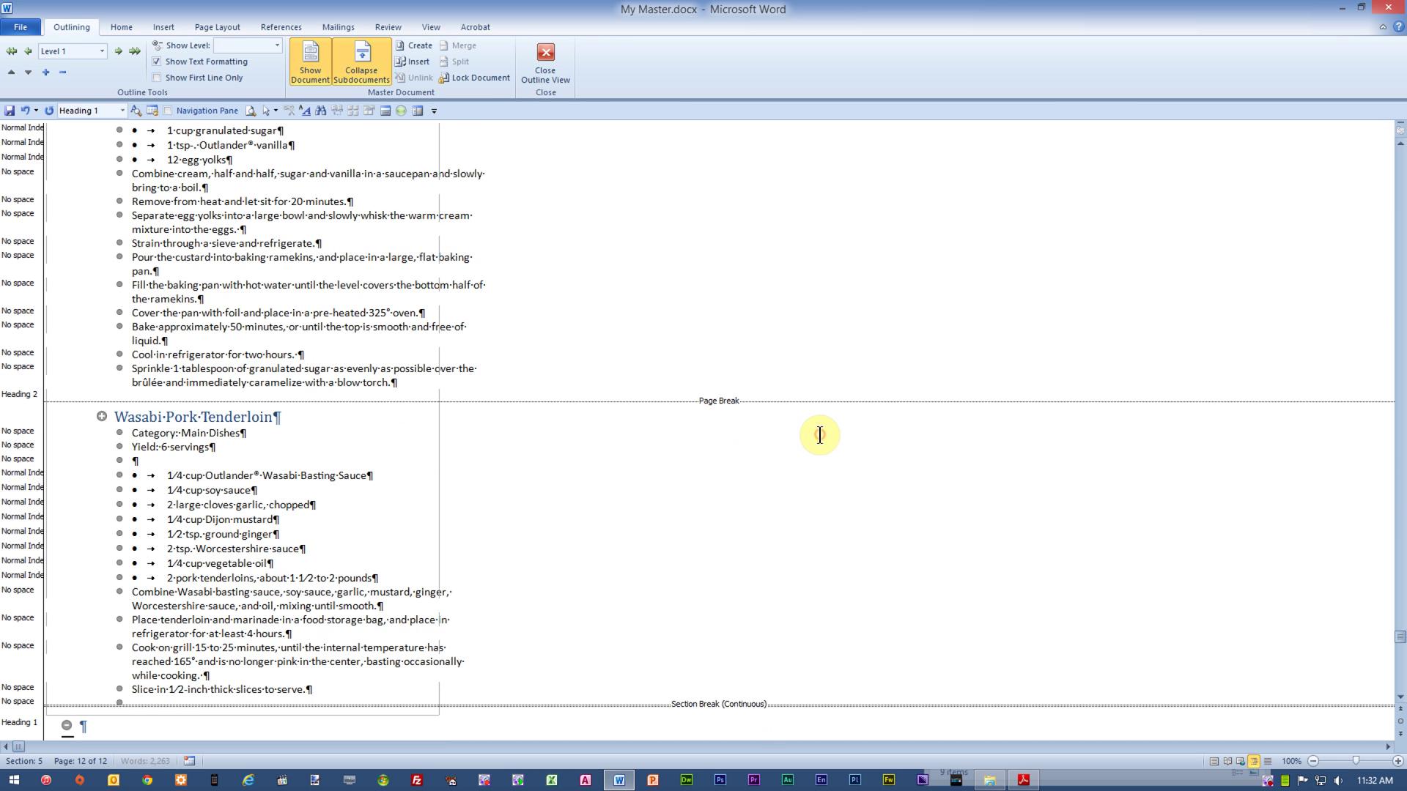
# Insert Kiosks.docx as the last subdocument, after the Wasabi Pork Tenderloin recipe, declining all style renames.
pyautogui.click(413, 62)
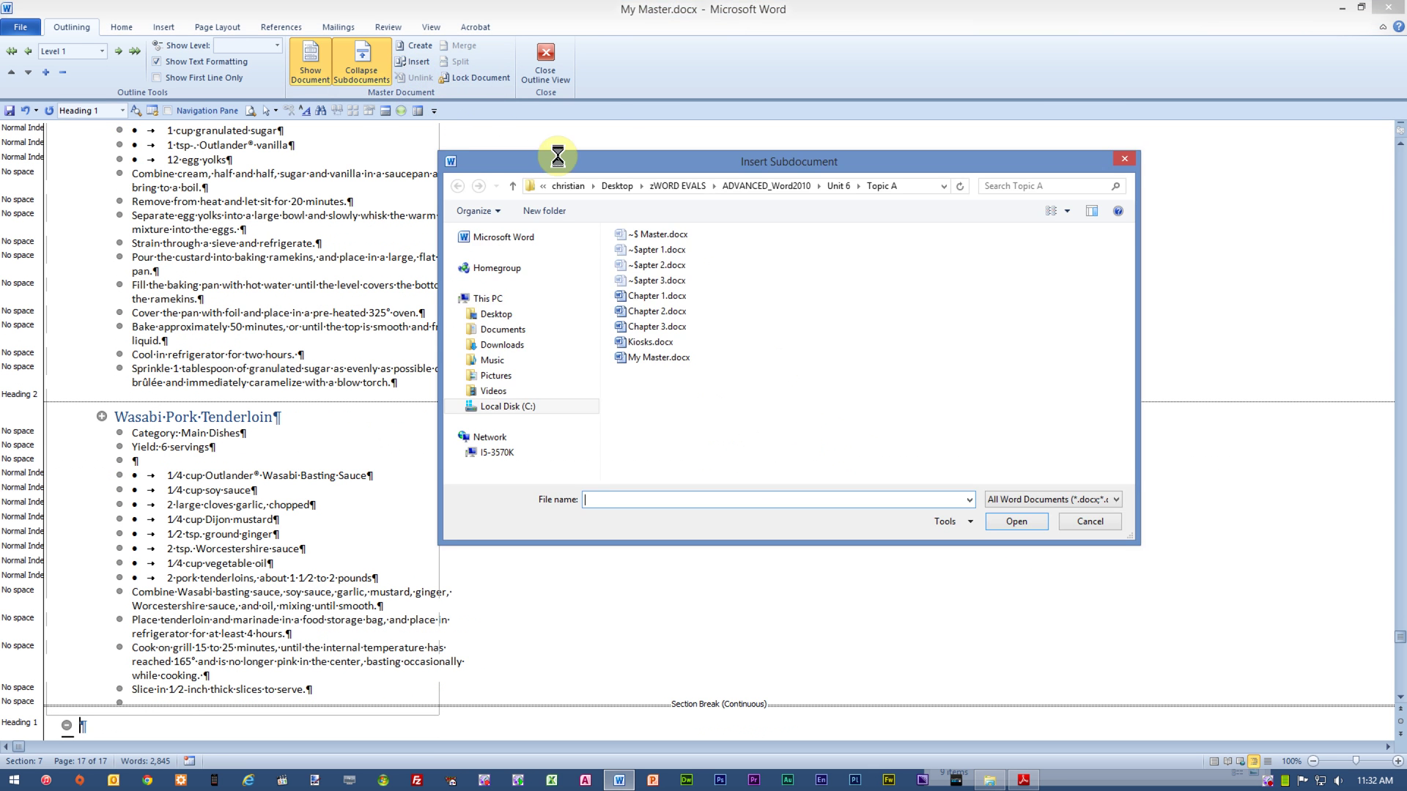
pyautogui.click(646, 341)
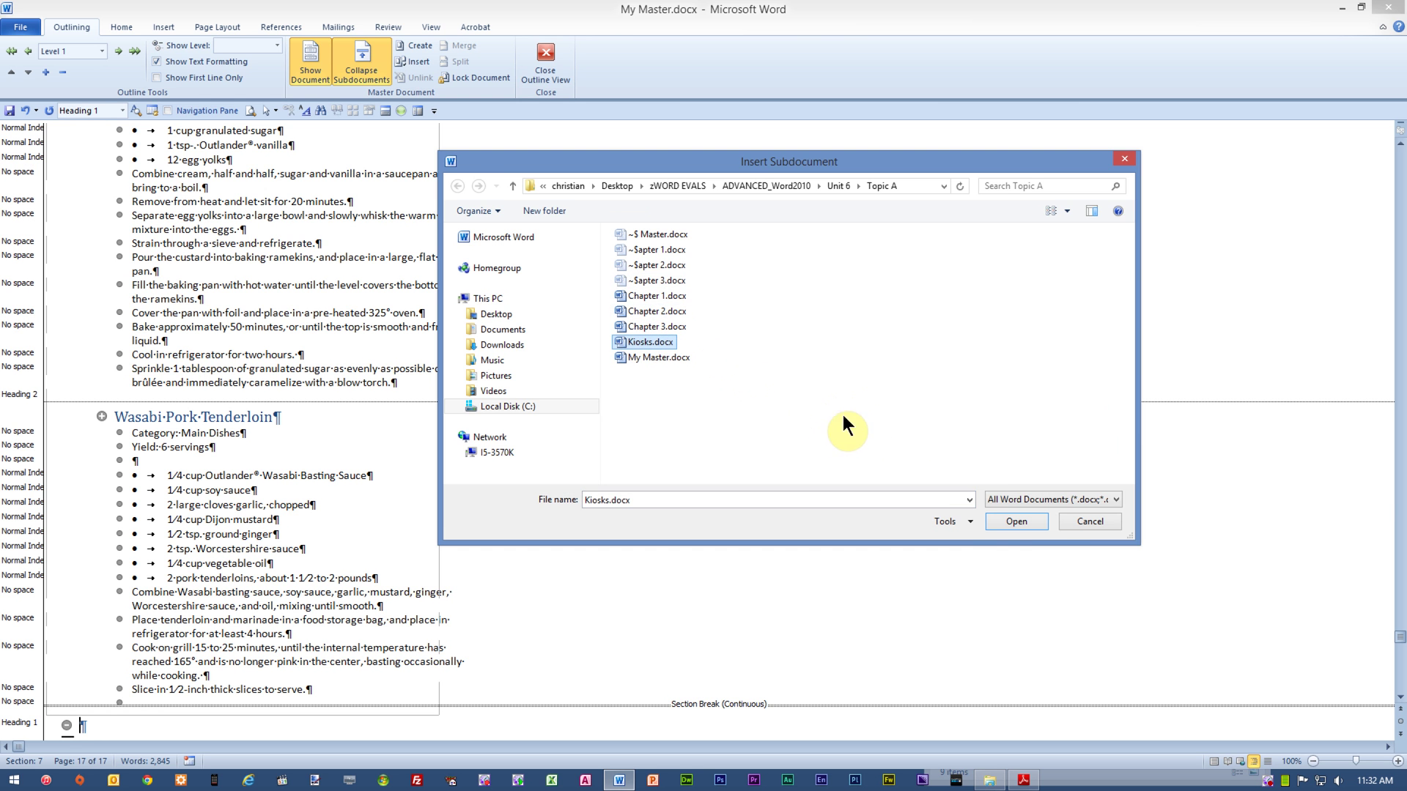
pyautogui.click(1017, 522)
pyautogui.click(822, 432)
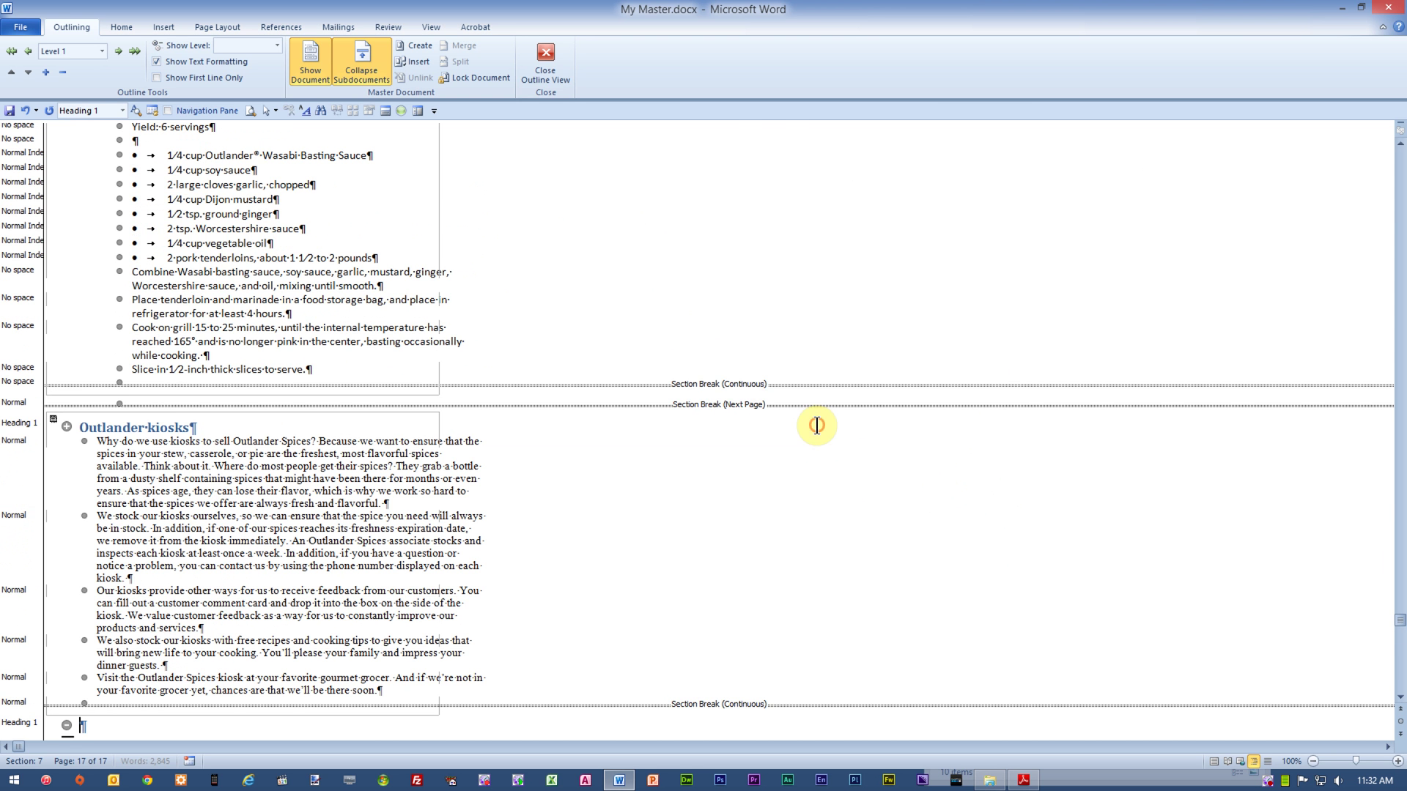
# Review the inserted subdocuments from the end of the master document back up to its beginning.
pyautogui.press('pageup')
pyautogui.press('pageup')
pyautogui.press('pageup')
pyautogui.press('pageup')
pyautogui.press('pageup')
pyautogui.press('pageup')
pyautogui.press('pageup')
pyautogui.press('pageup')
pyautogui.press('pageup')
pyautogui.press('pageup')
pyautogui.press('pageup')
pyautogui.press('pageup')
pyautogui.press('pageup')
pyautogui.press('pageup')
pyautogui.press('pageup')
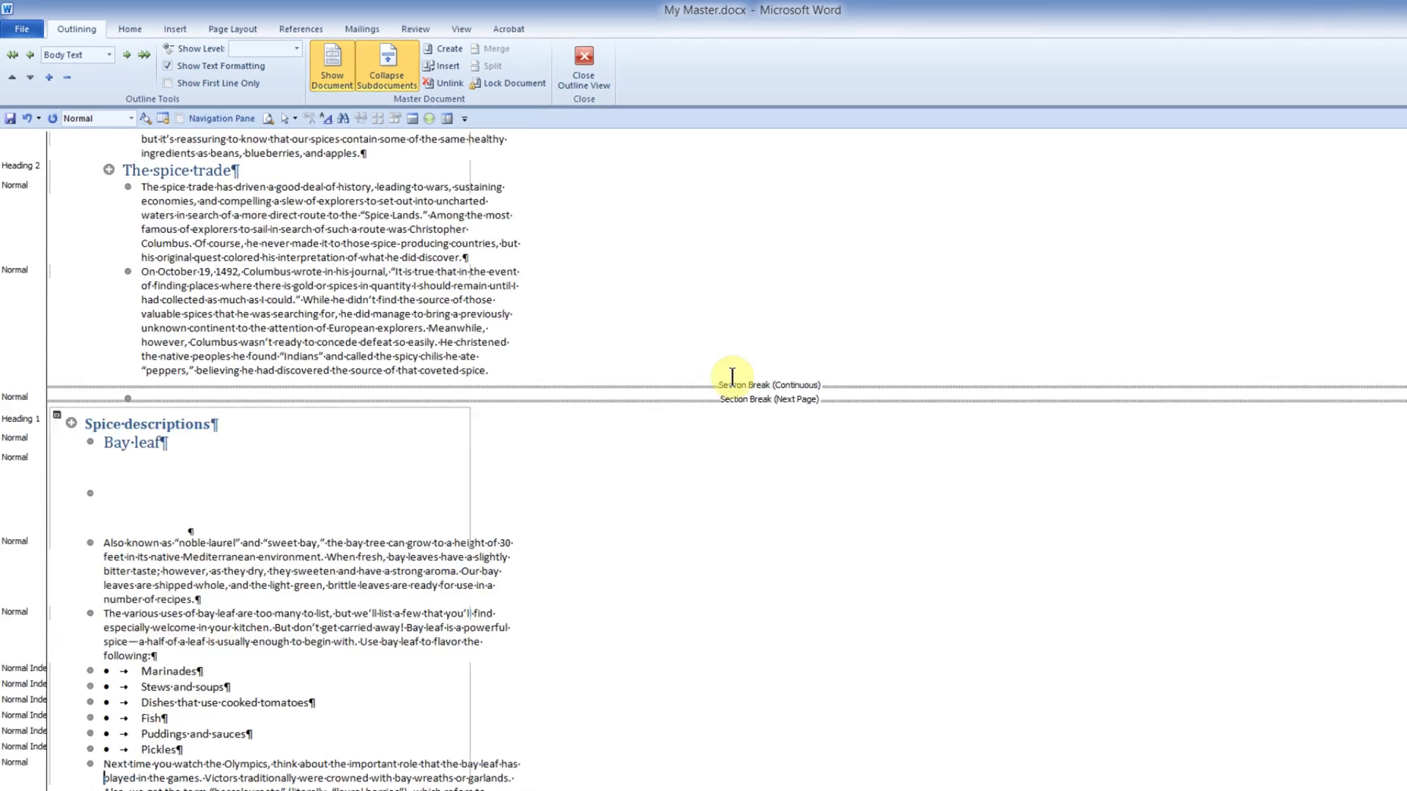
pyautogui.press('pageup')
pyautogui.press('pageup')
pyautogui.press('pageup')
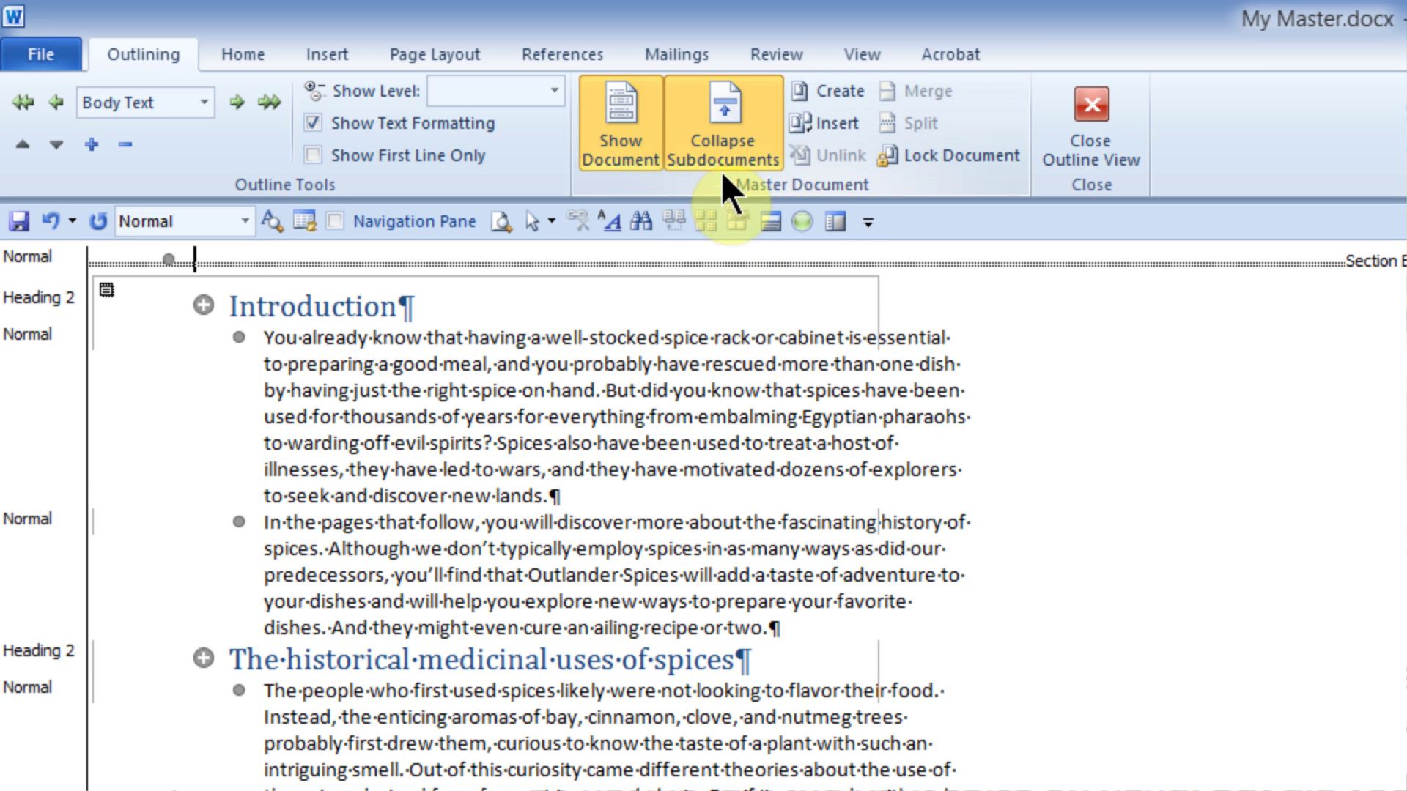
# Collapse the subdocuments to their file links and expand them again.
pyautogui.click(727, 119)
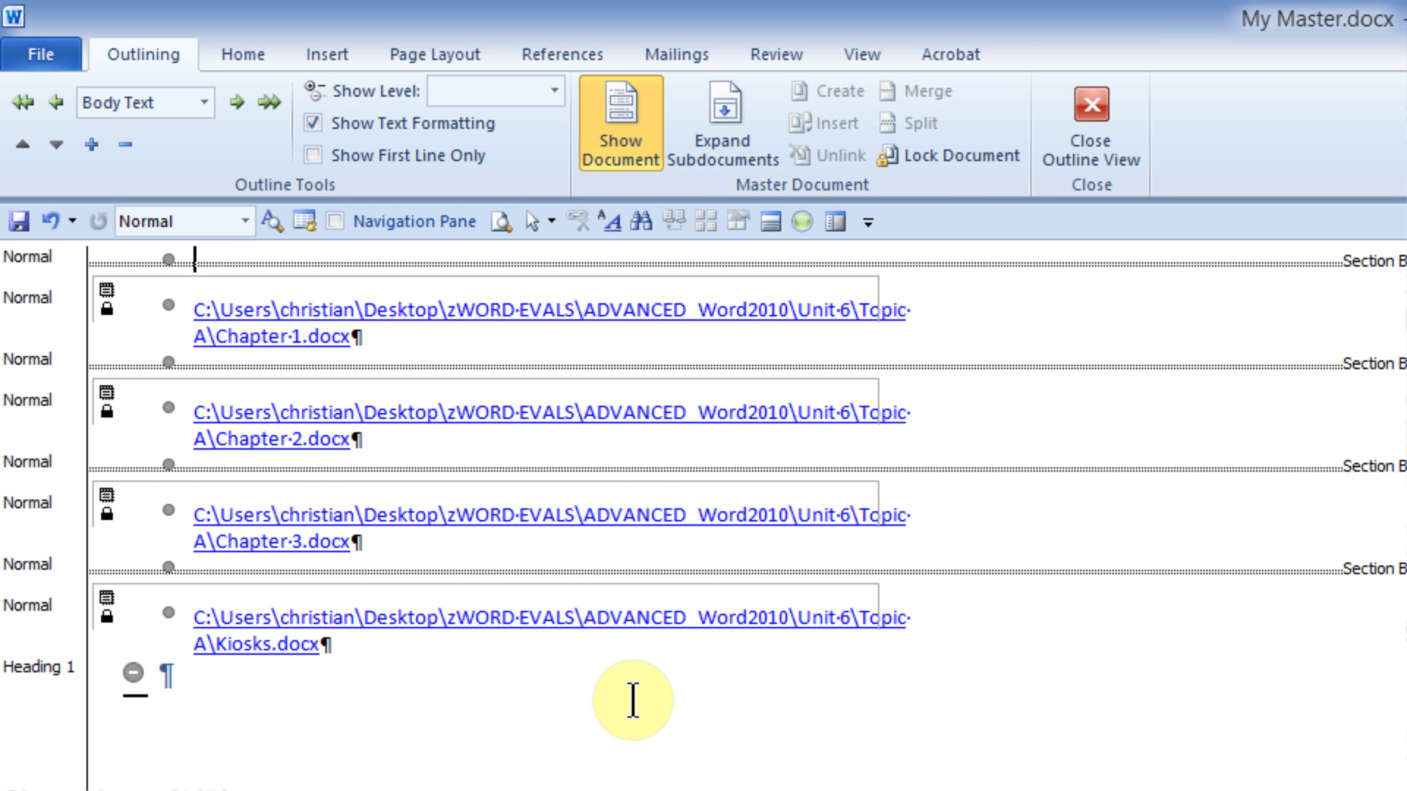
pyautogui.hotkey('ctrl', 'z')
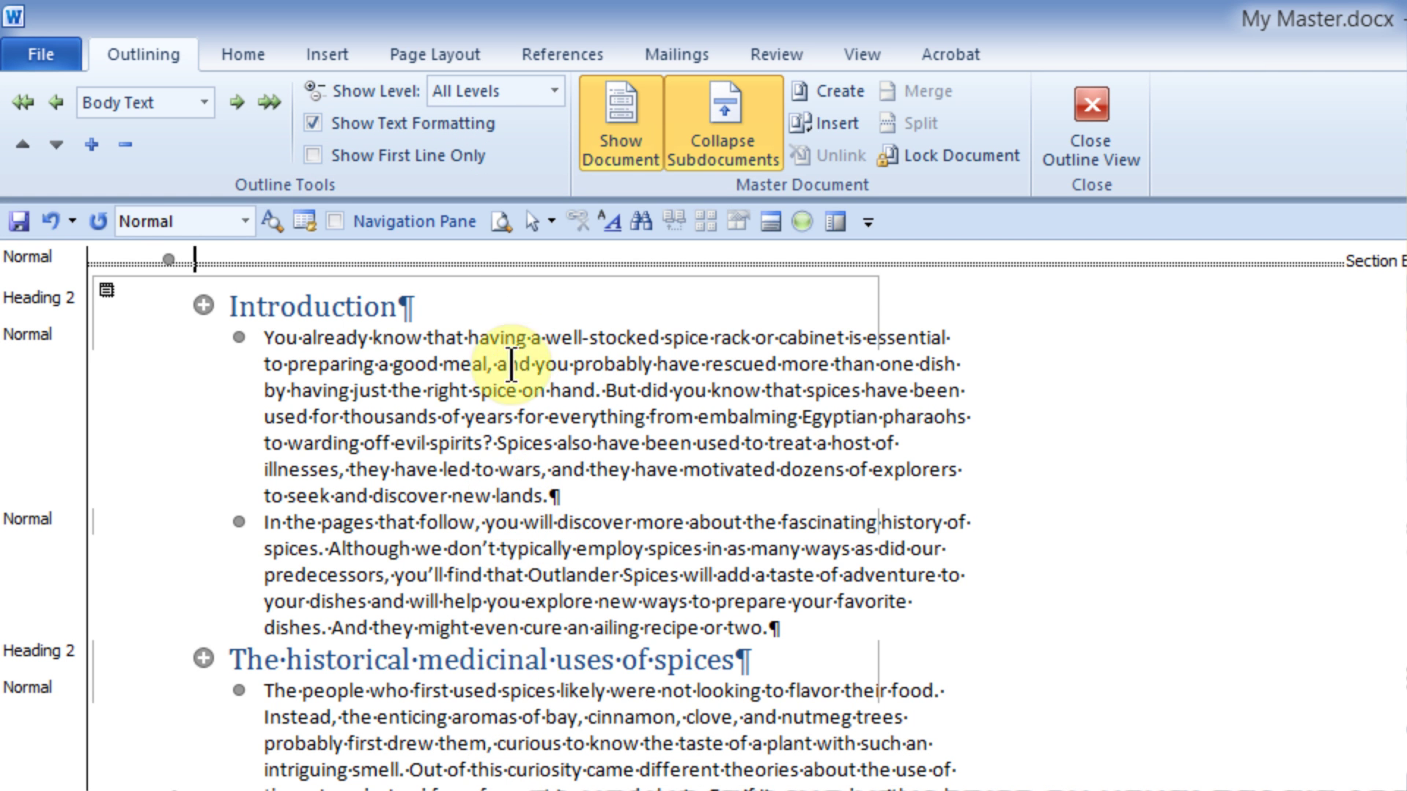
# Limit the outline to Level 1 headings, and extend it to Level 2.
pyautogui.click(551, 89)
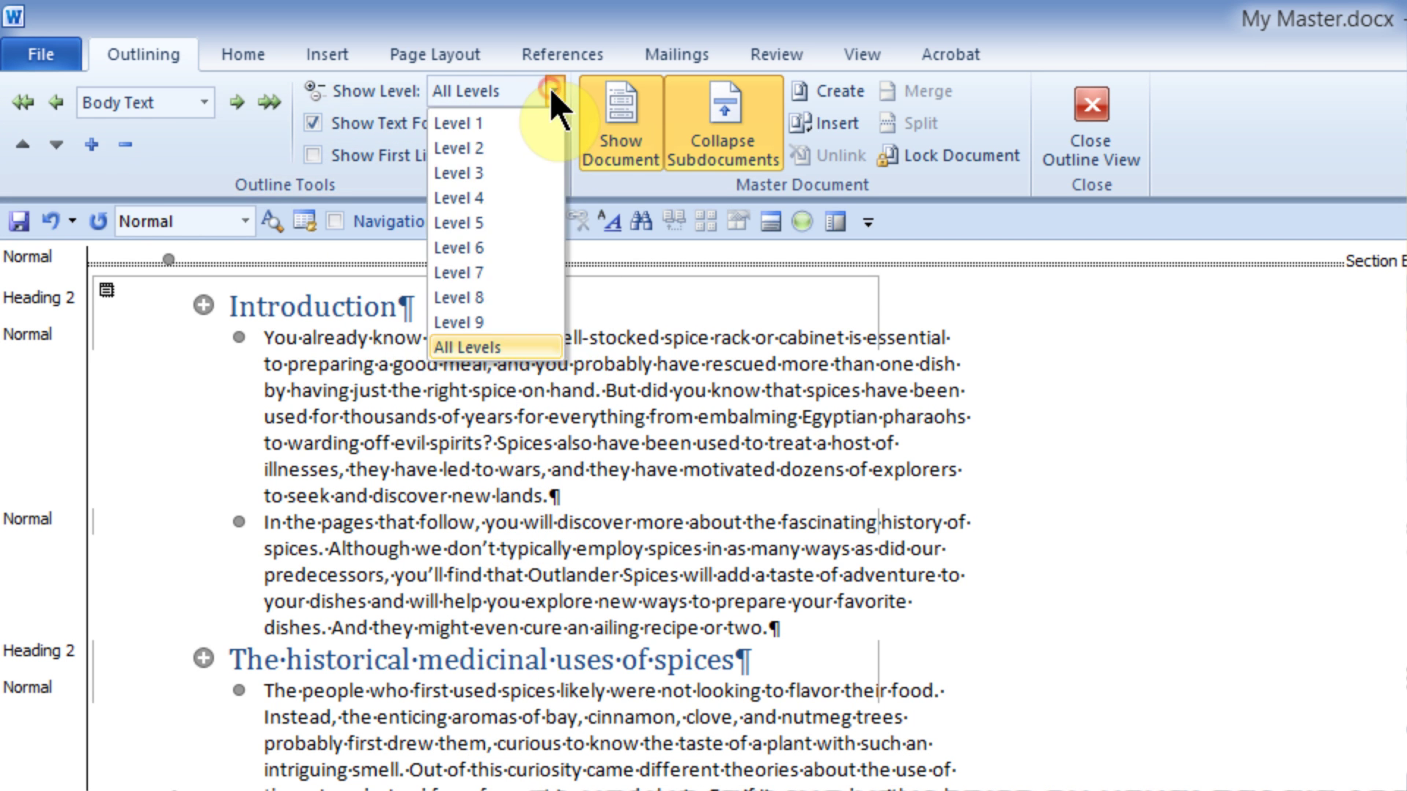
pyautogui.click(465, 123)
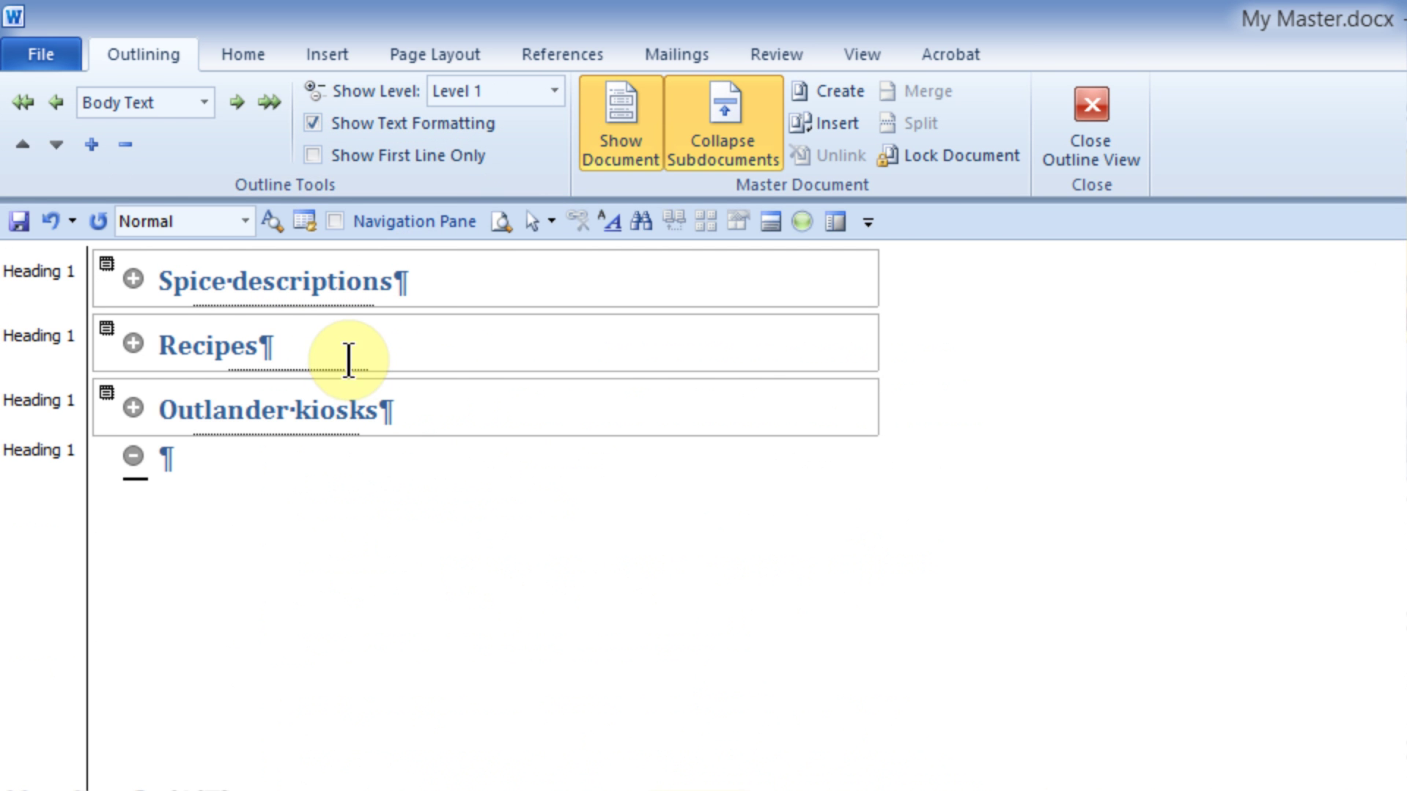
pyautogui.click(561, 96)
pyautogui.click(539, 142)
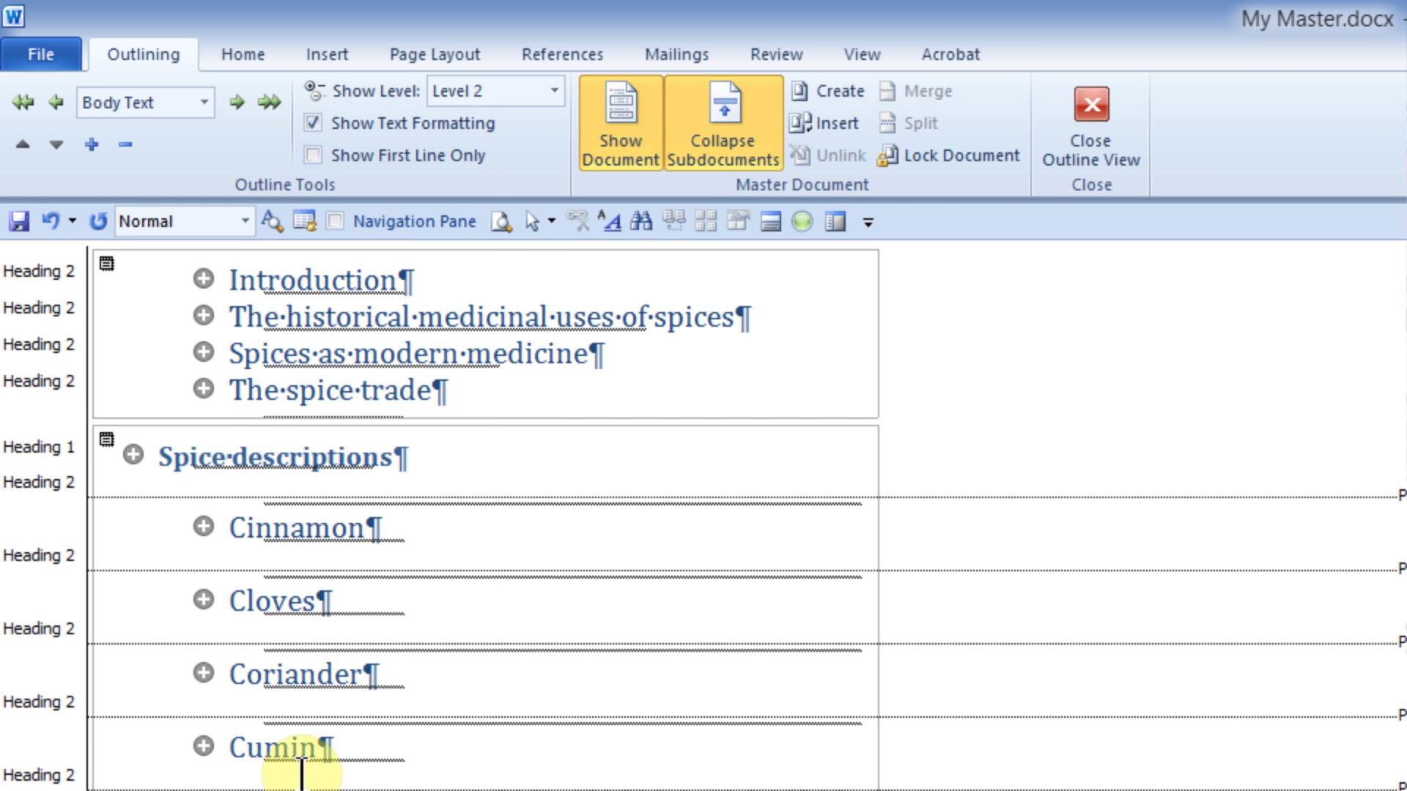
# Expand and collapse the body text under the Cloves heading twice.
pyautogui.click(277, 601)
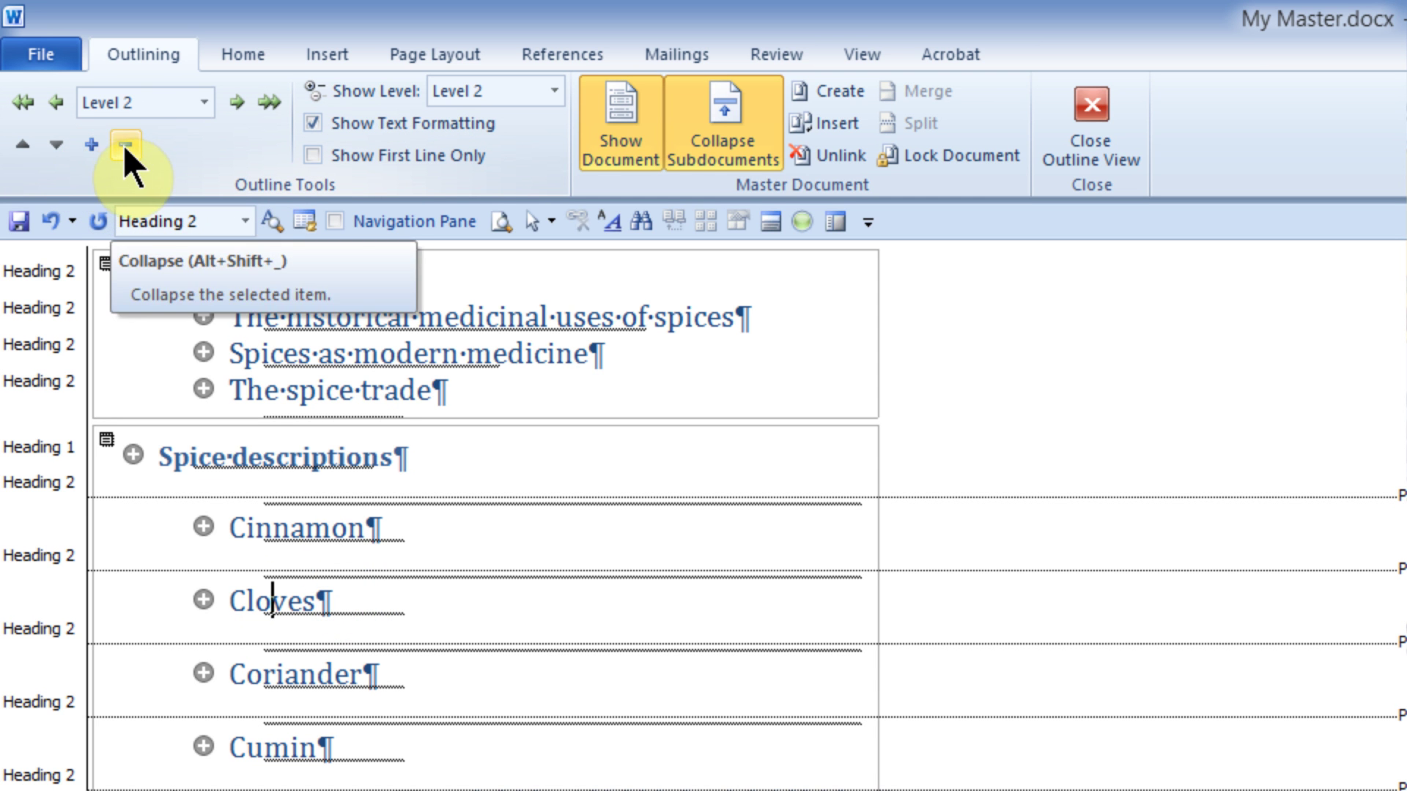
pyautogui.click(91, 146)
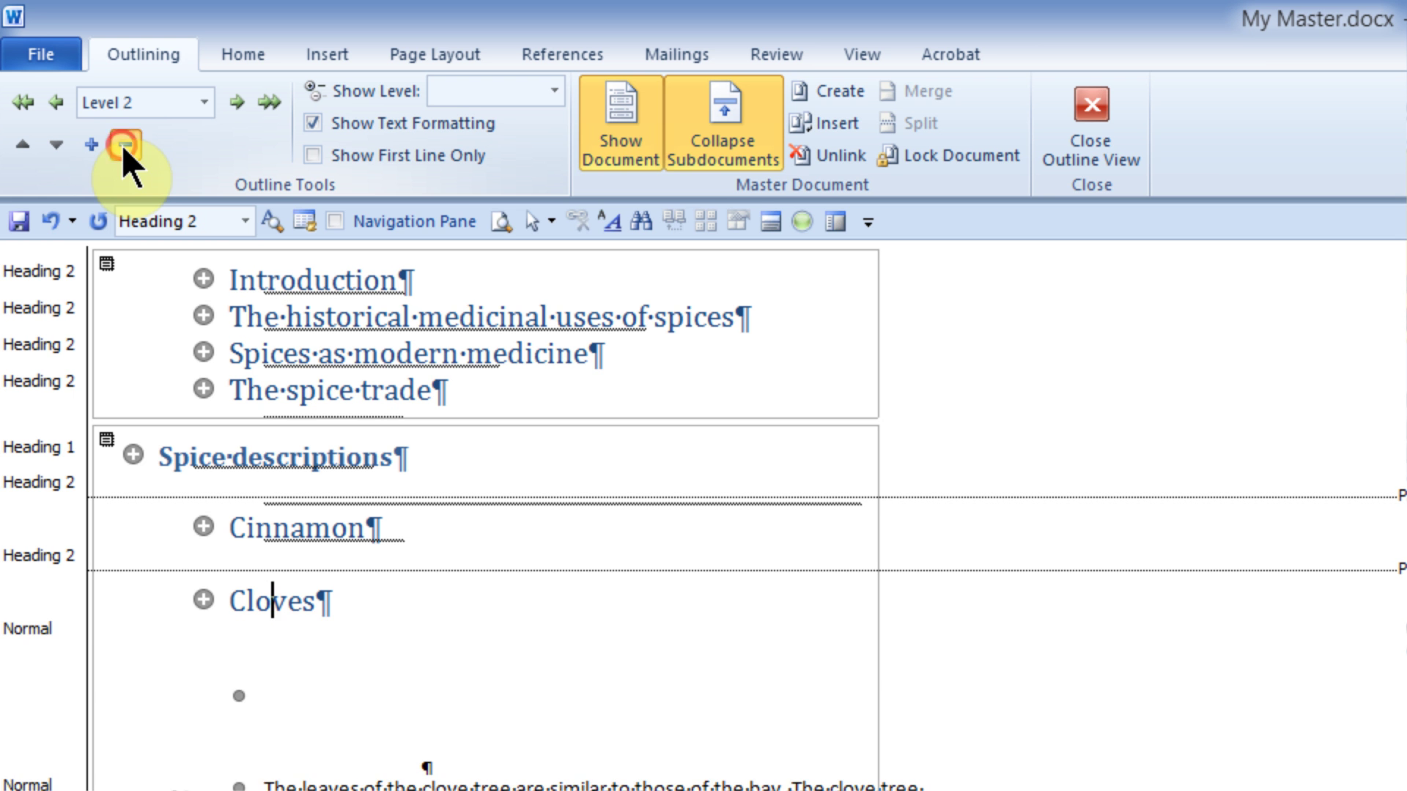
pyautogui.click(122, 145)
pyautogui.click(94, 145)
pyautogui.click(124, 145)
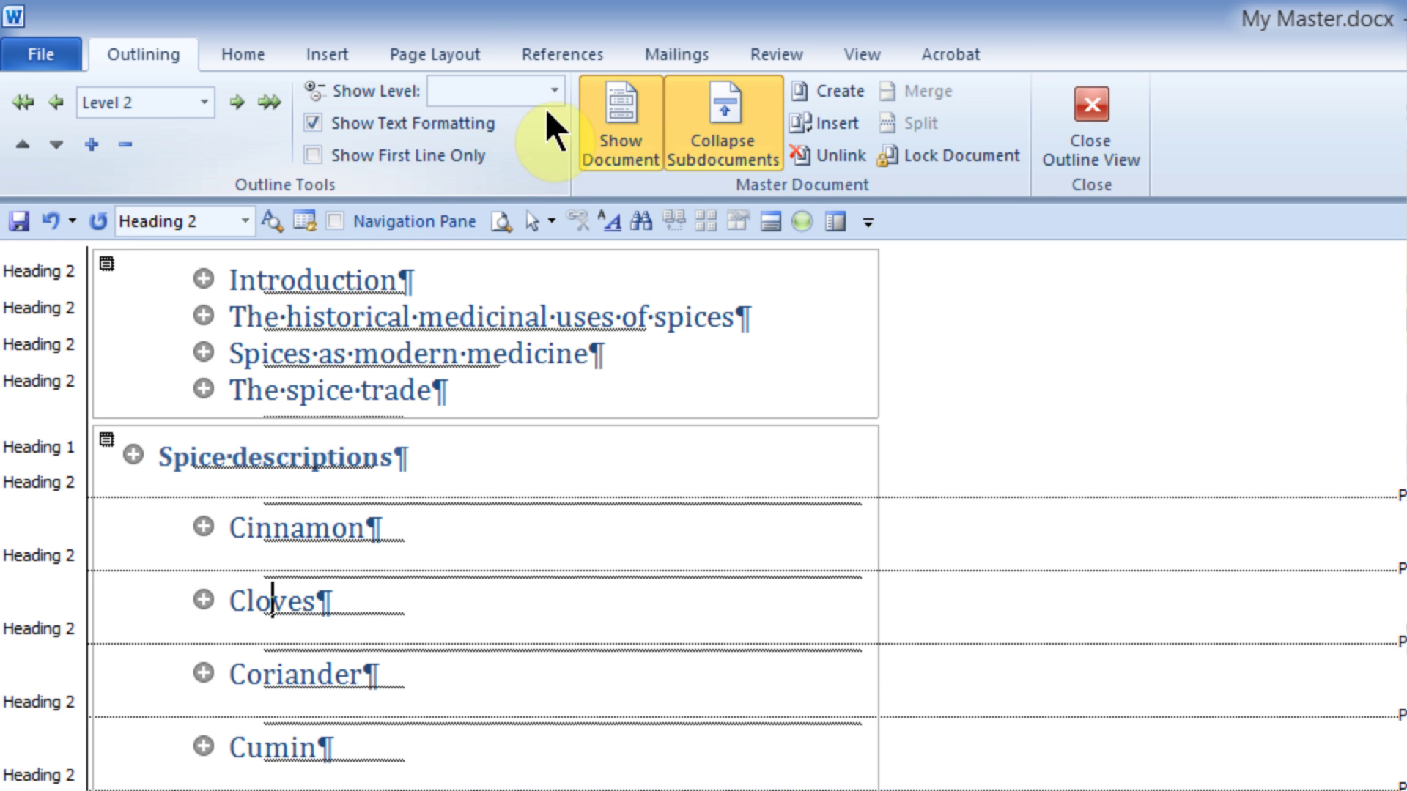
# Show all outline levels, with only the first line of each paragraph.
pyautogui.click(552, 91)
pyautogui.click(481, 346)
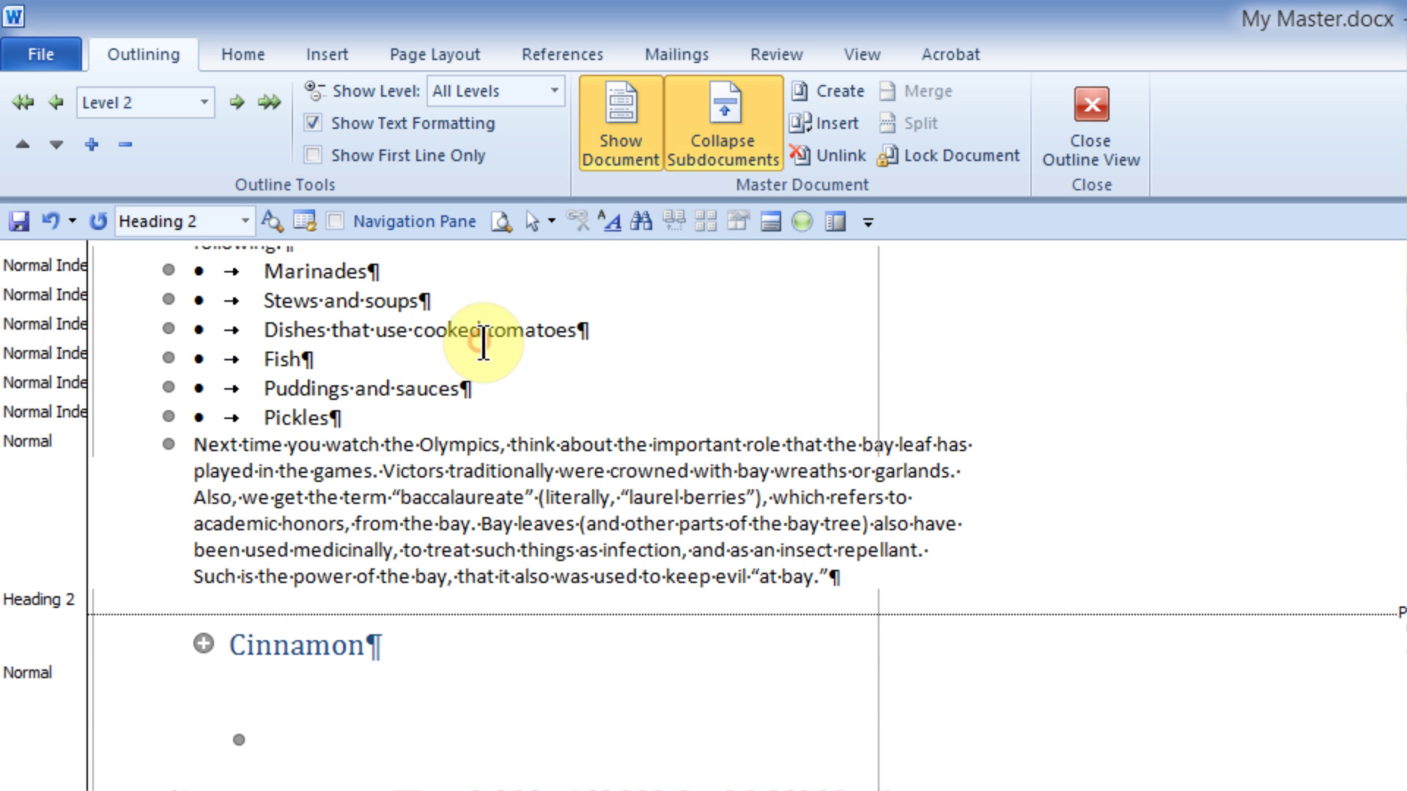
pyautogui.click(313, 155)
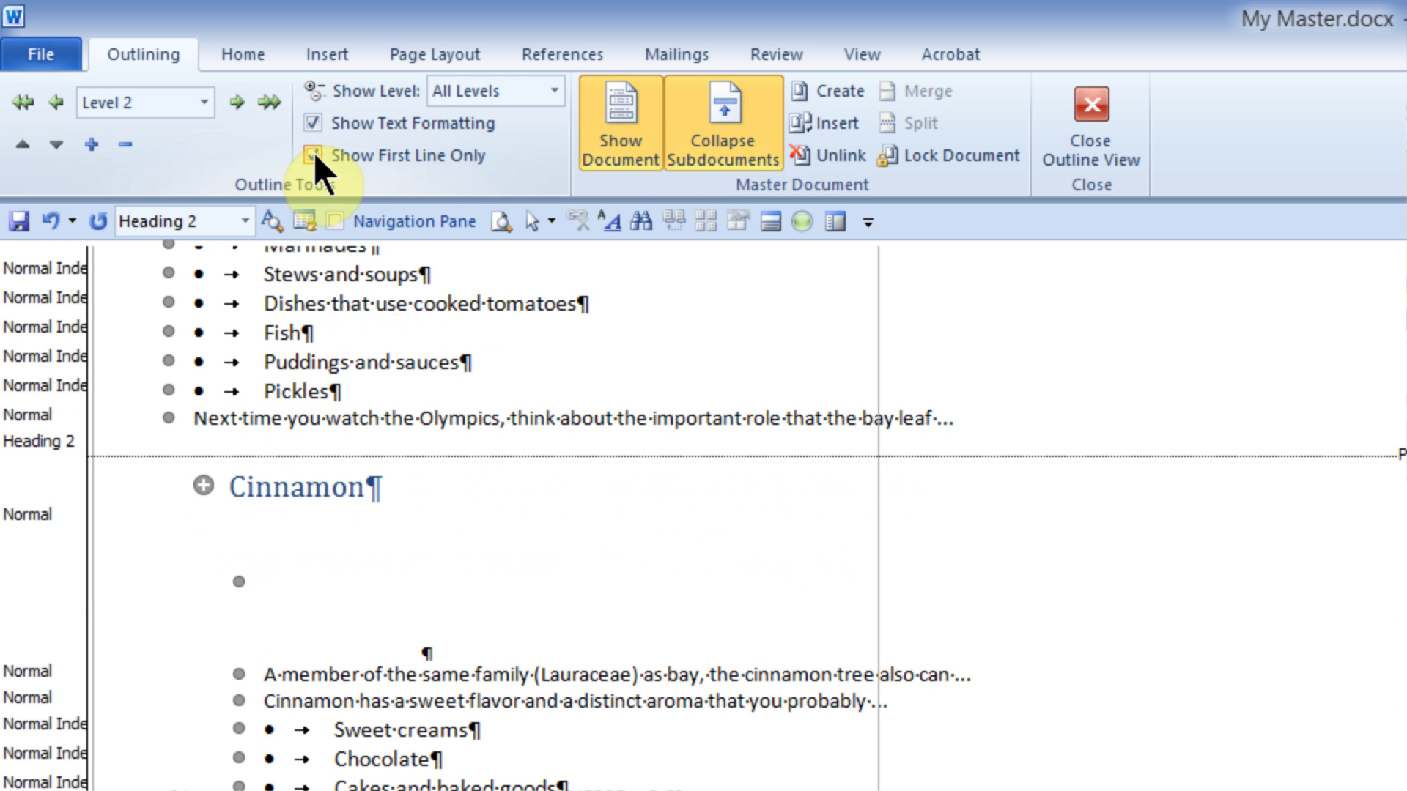
# Look through the first-line-only outline down to the recipes, and return to the full paragraph text at the Introduction.
pyautogui.scroll(10, 508, 488)
pyautogui.scroll(-15, 518, 471)
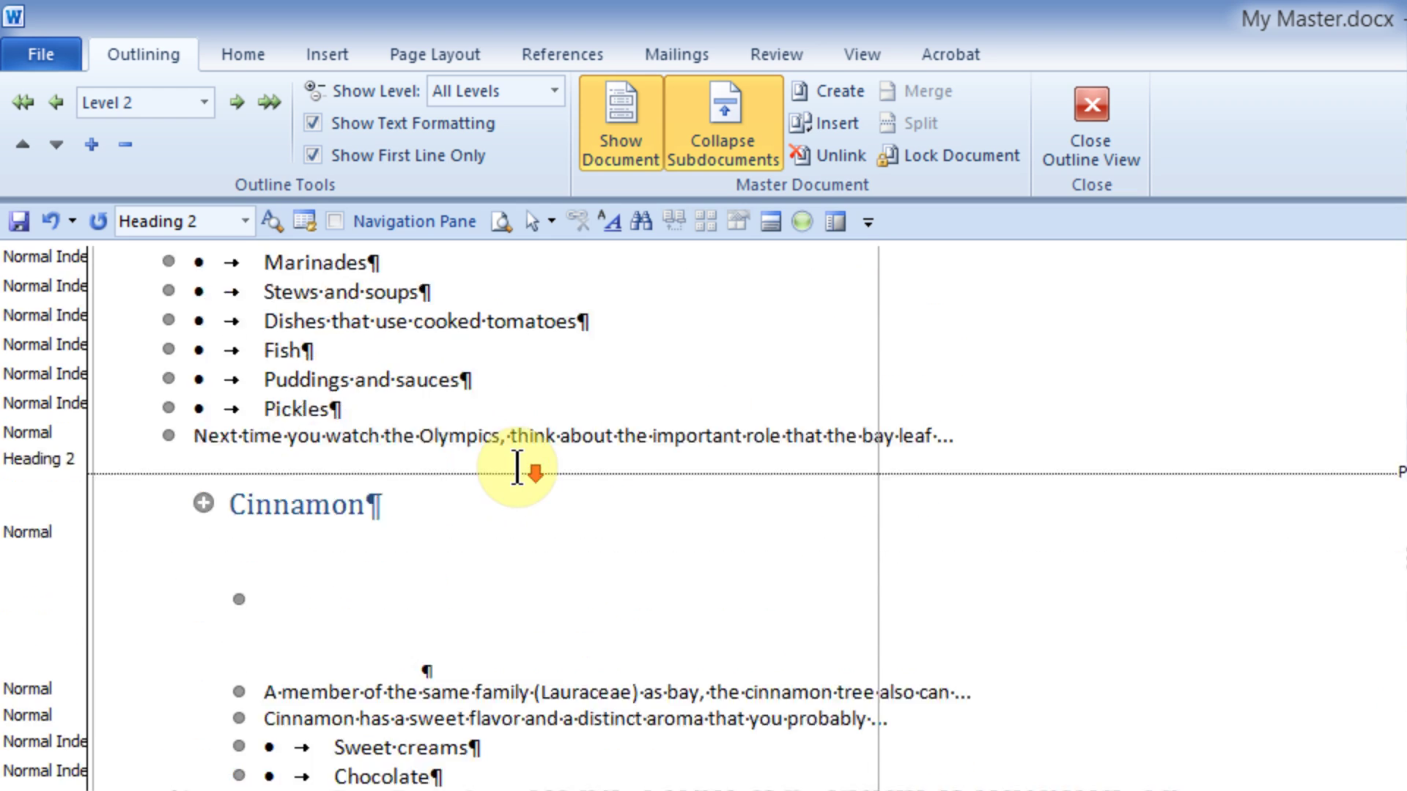
pyautogui.scroll(-20, 518, 468)
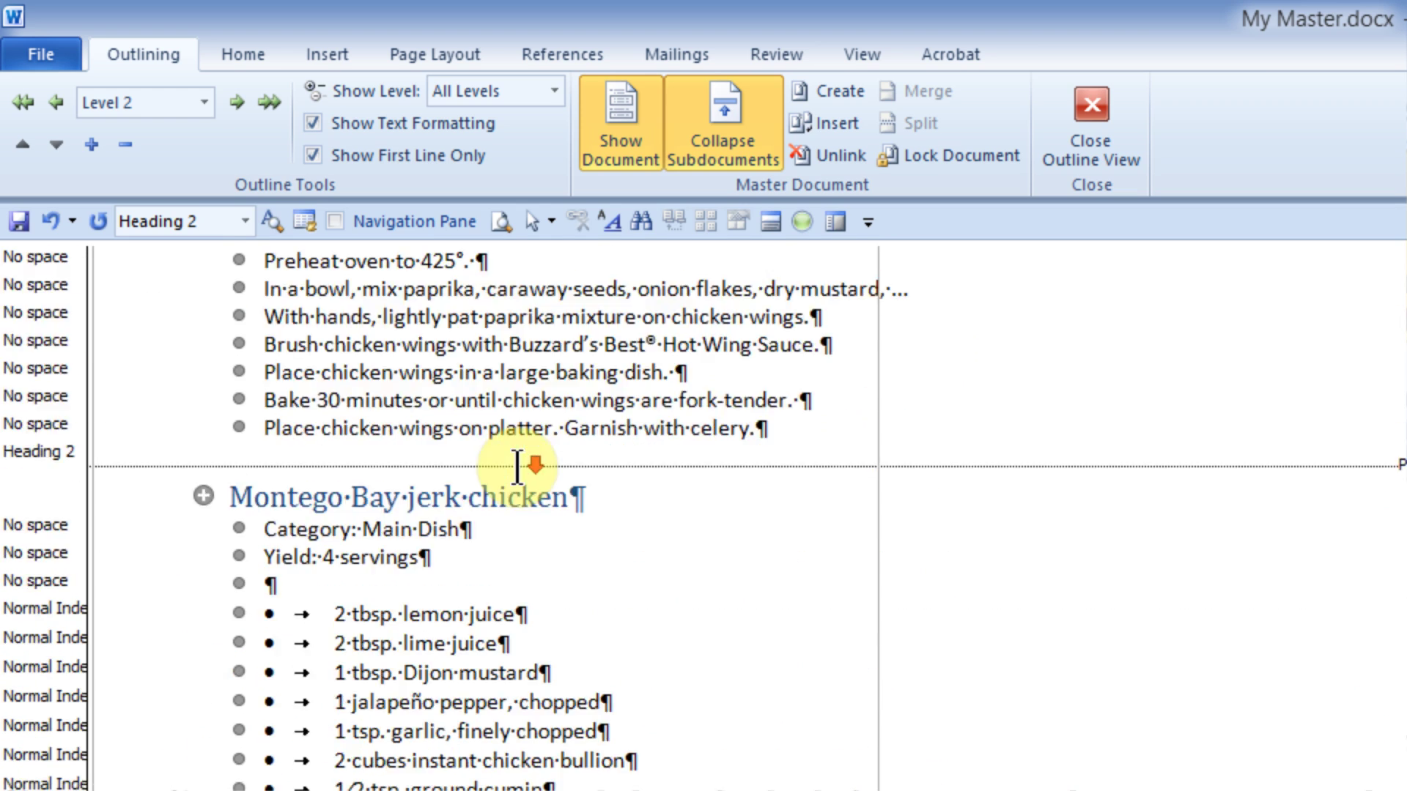
pyautogui.scroll(-20, 517, 469)
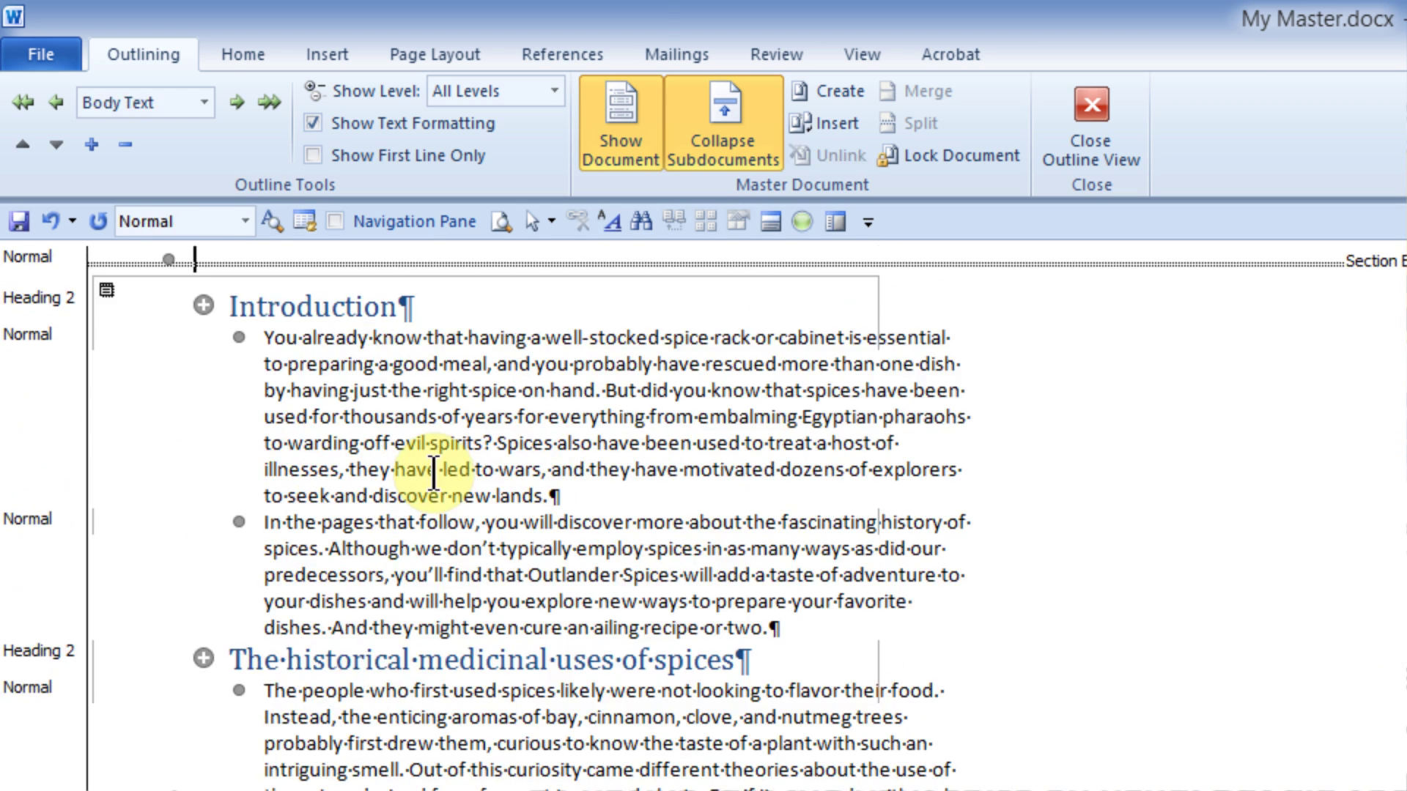
pyautogui.hotkey('shift', 'F5')
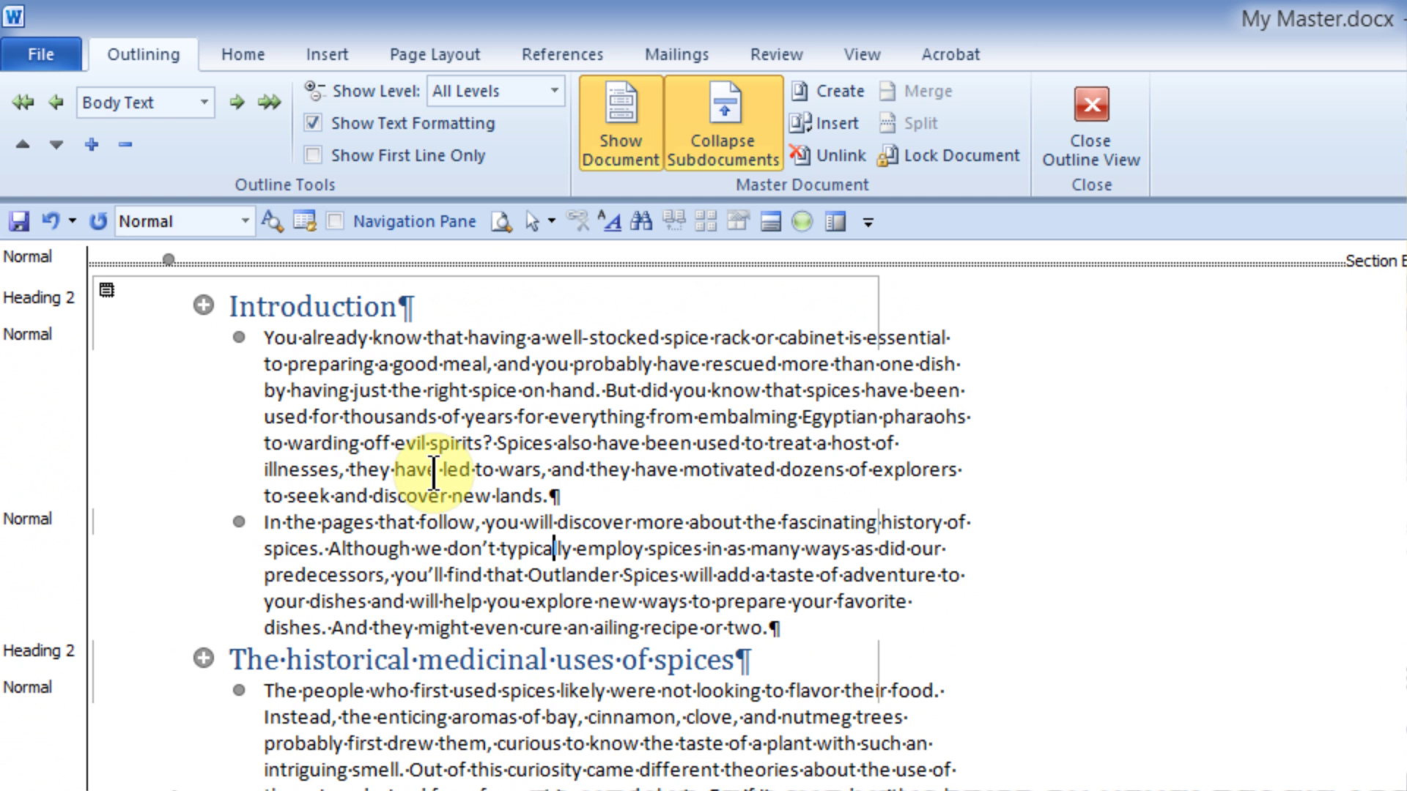
# Move the Introduction heading with its body text below the section on the historical medicinal uses of spices.
pyautogui.click(205, 306)
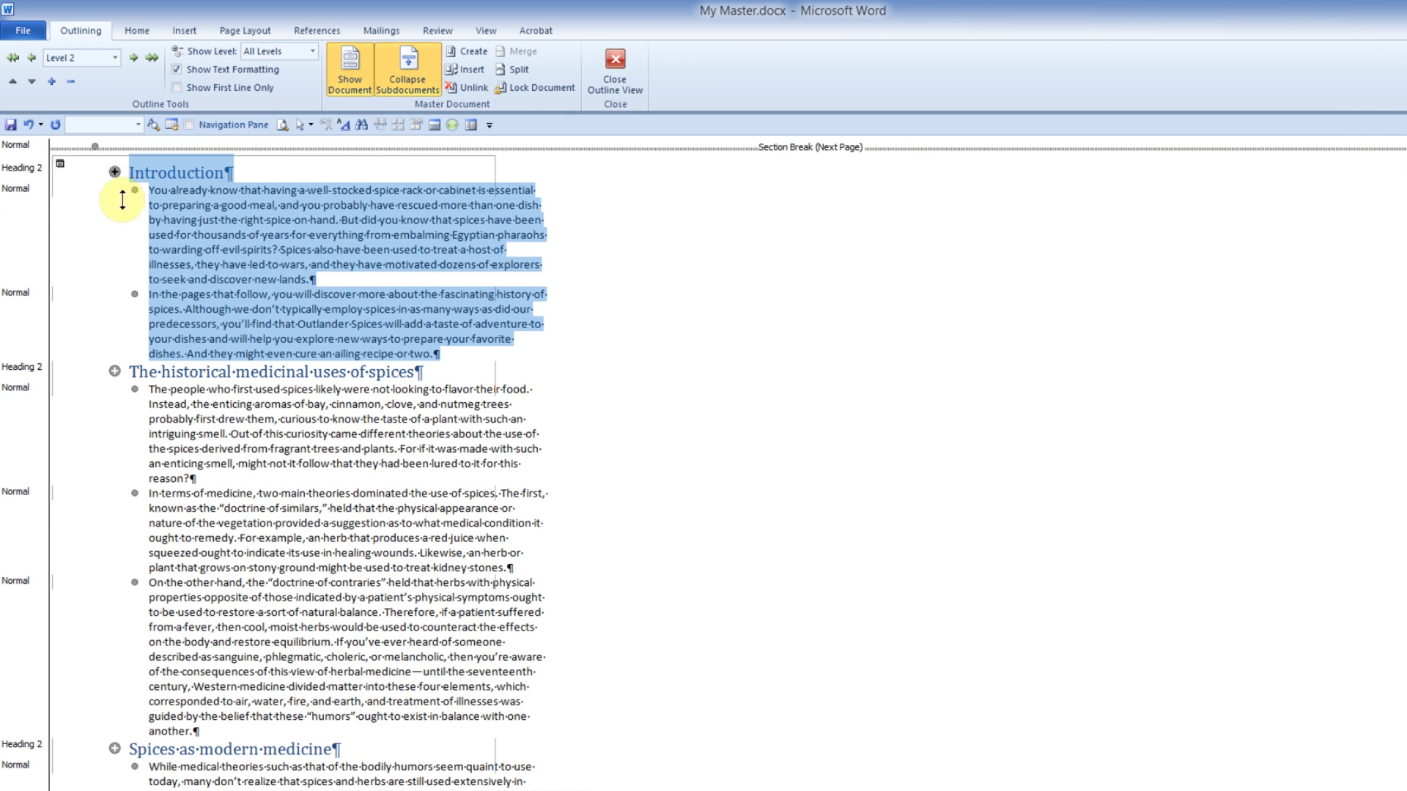
pyautogui.moveTo(123, 200); pyautogui.dragTo(184, 734)
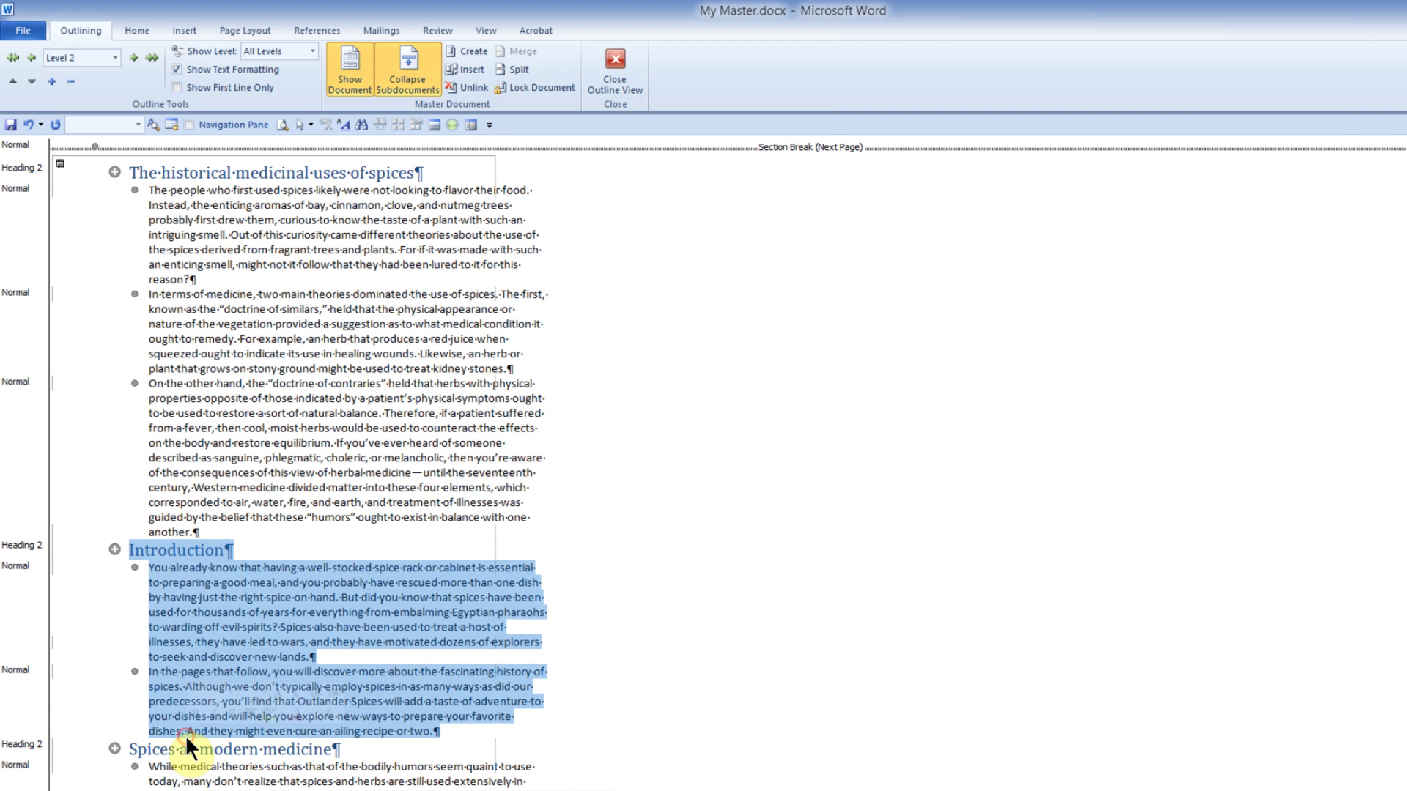
# Collapse the Introduction and The historical medicinal uses of spices headings, and move Introduction back above the other one.
pyautogui.click(188, 549)
pyautogui.click(71, 82)
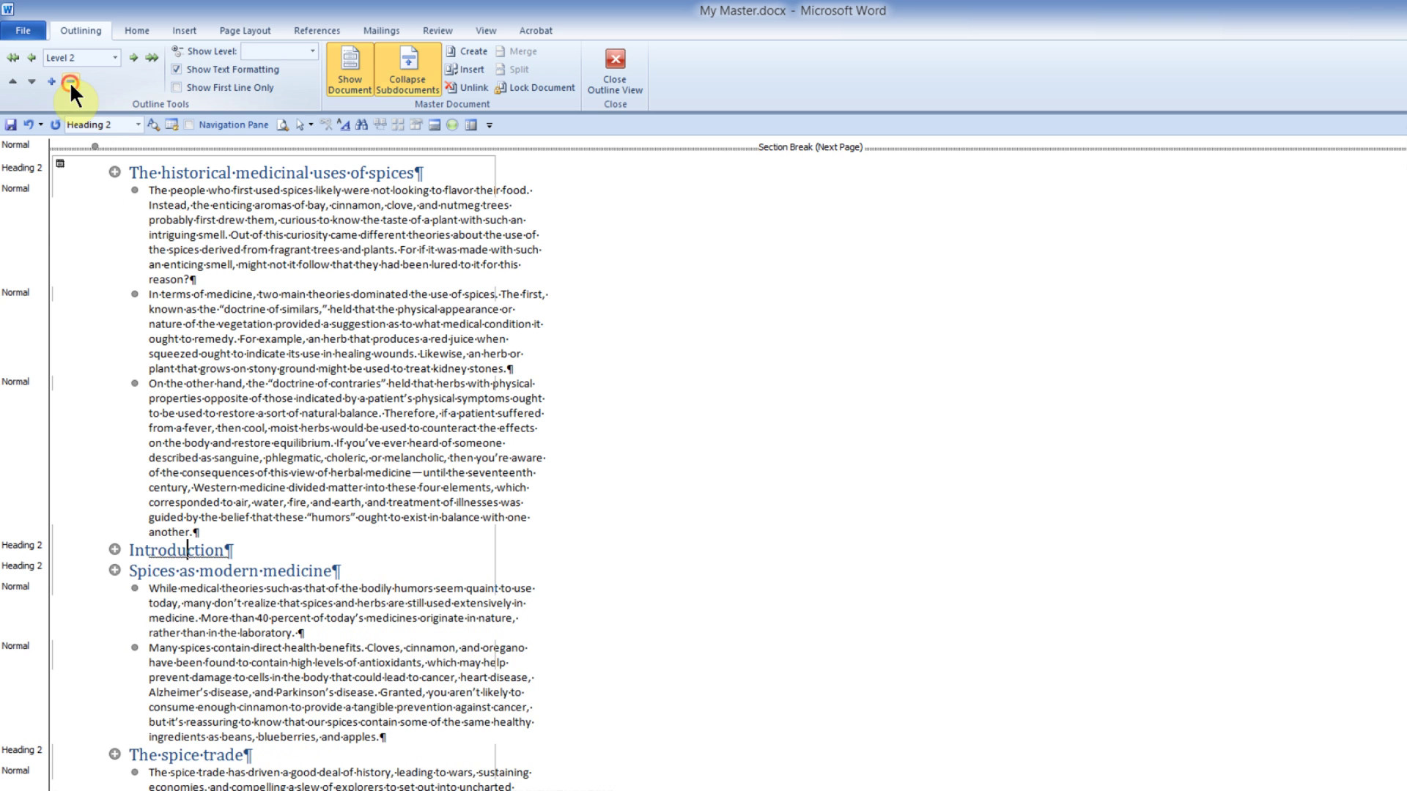
pyautogui.click(171, 173)
pyautogui.click(71, 81)
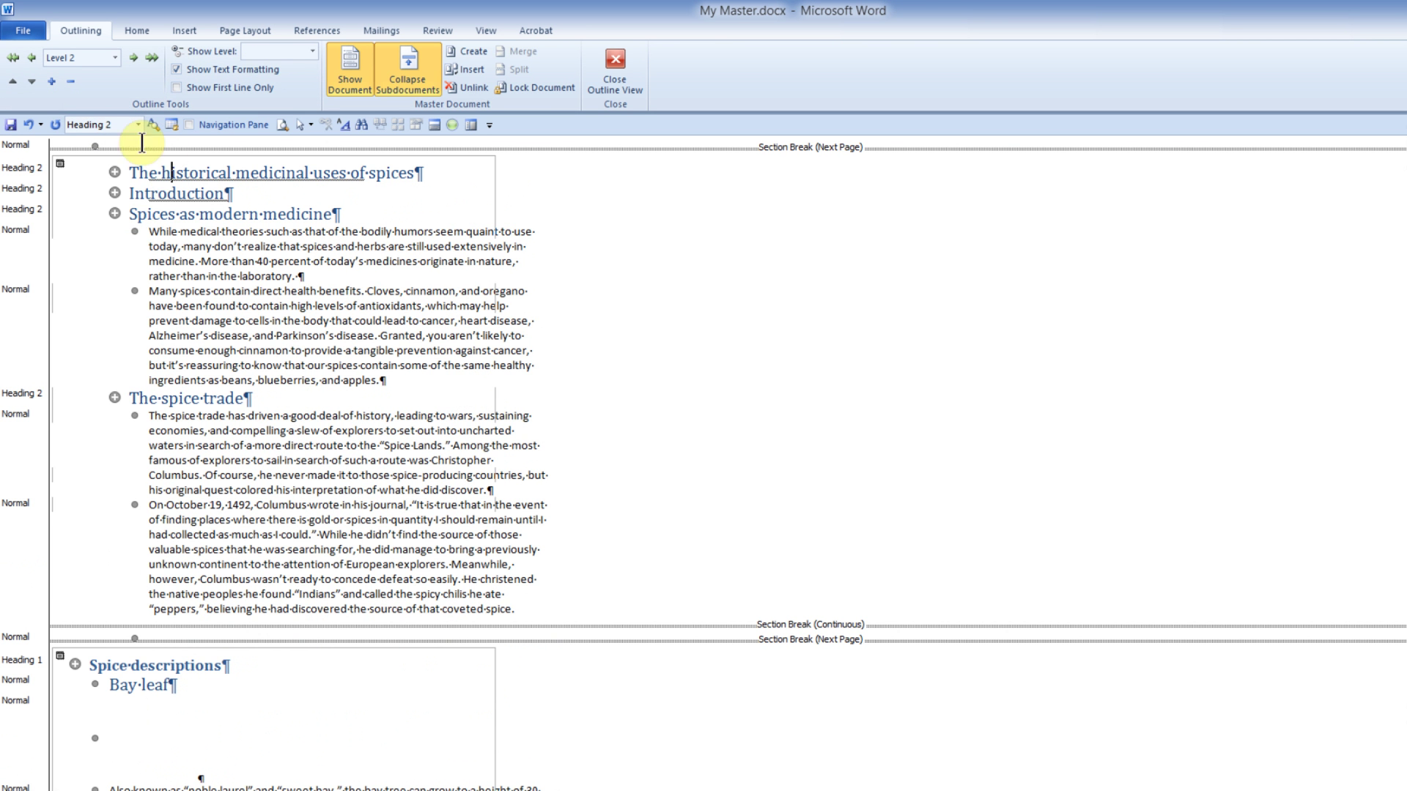
pyautogui.click(112, 192)
pyautogui.moveTo(123, 165)
pyautogui.mouseDown()
pyautogui.moveTo(172, 166)
pyautogui.moveTo(125, 165)
pyautogui.mouseUp()
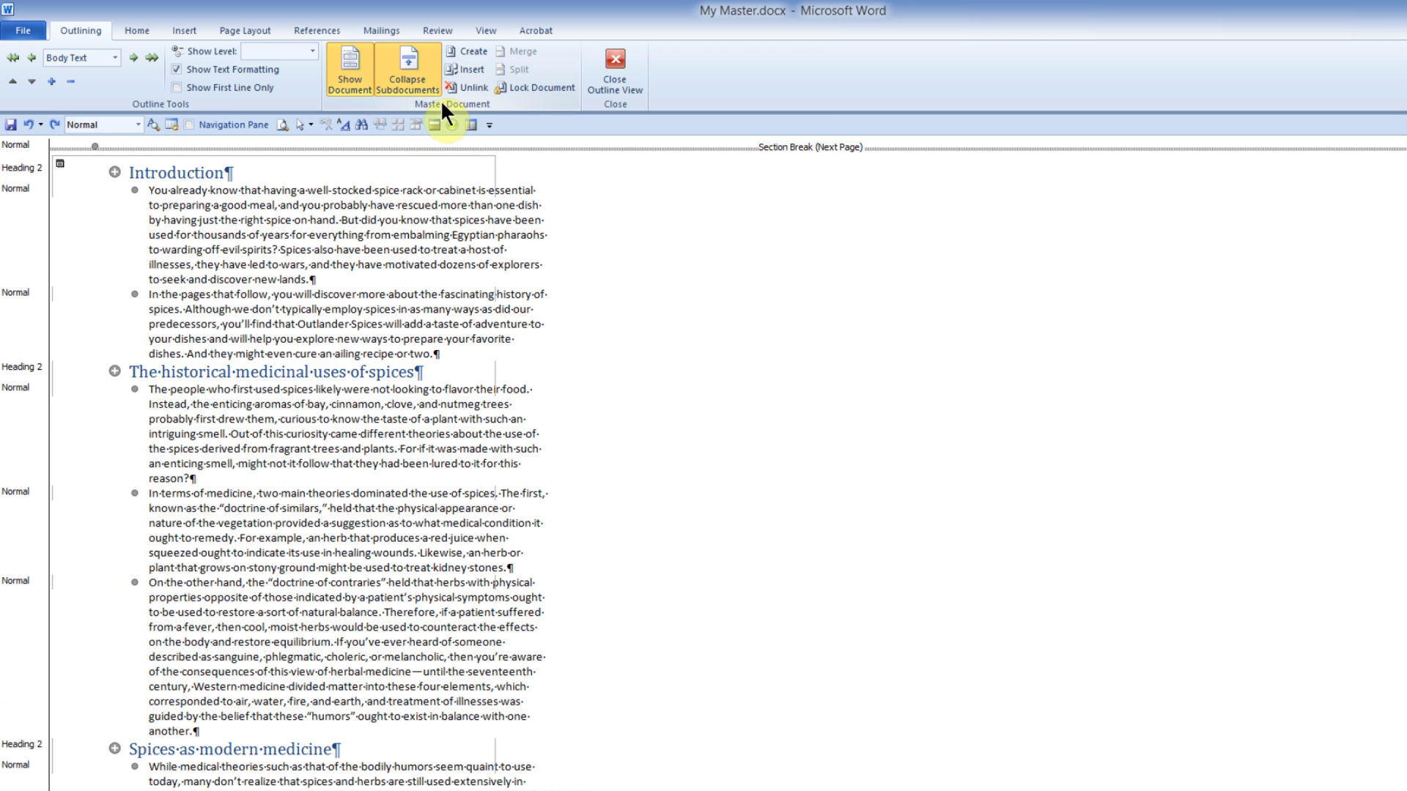
# Collapse the subdocuments to their file links, and switch the display of subdocument boxes off and on again.
pyautogui.click(405, 60)
pyautogui.click(724, 481)
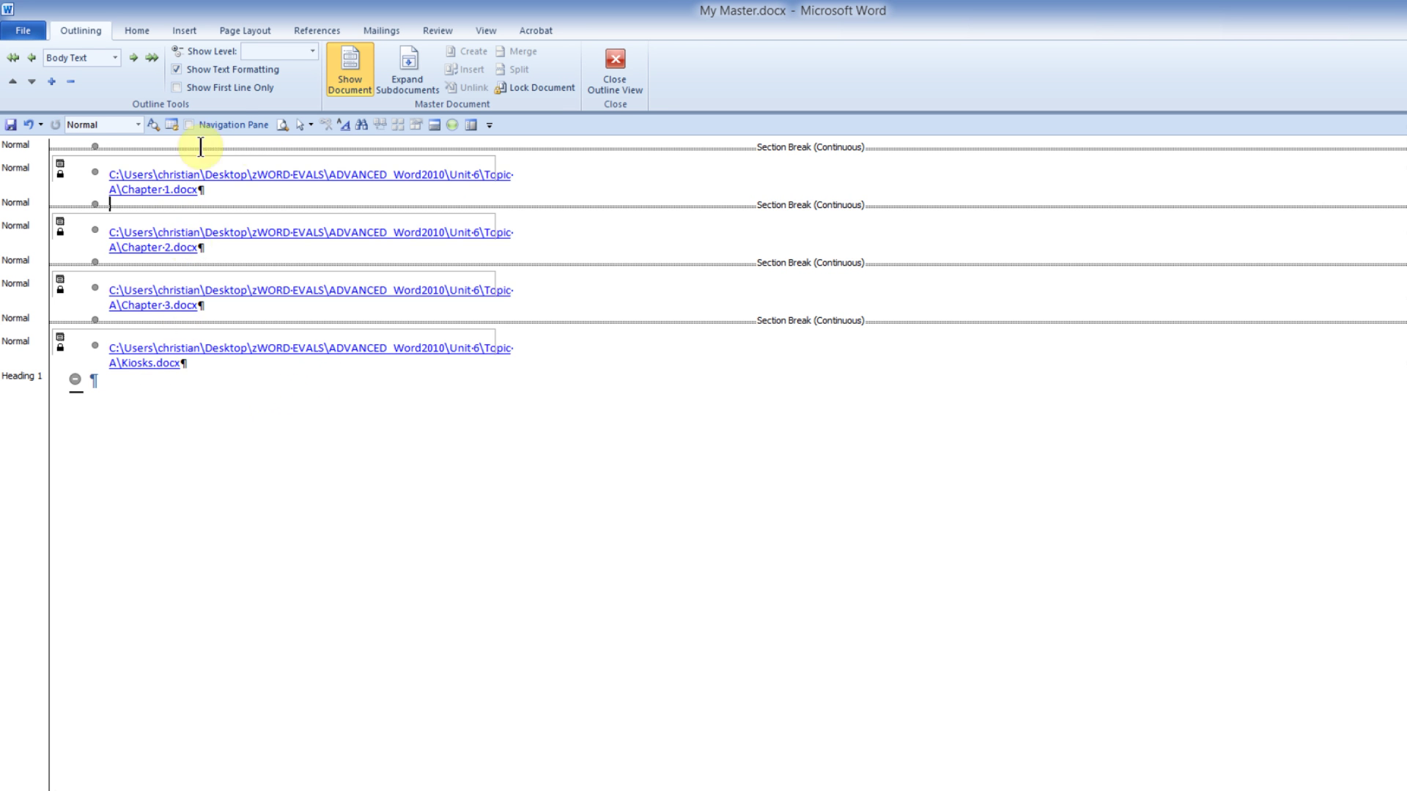
pyautogui.click(352, 66)
pyautogui.click(352, 66)
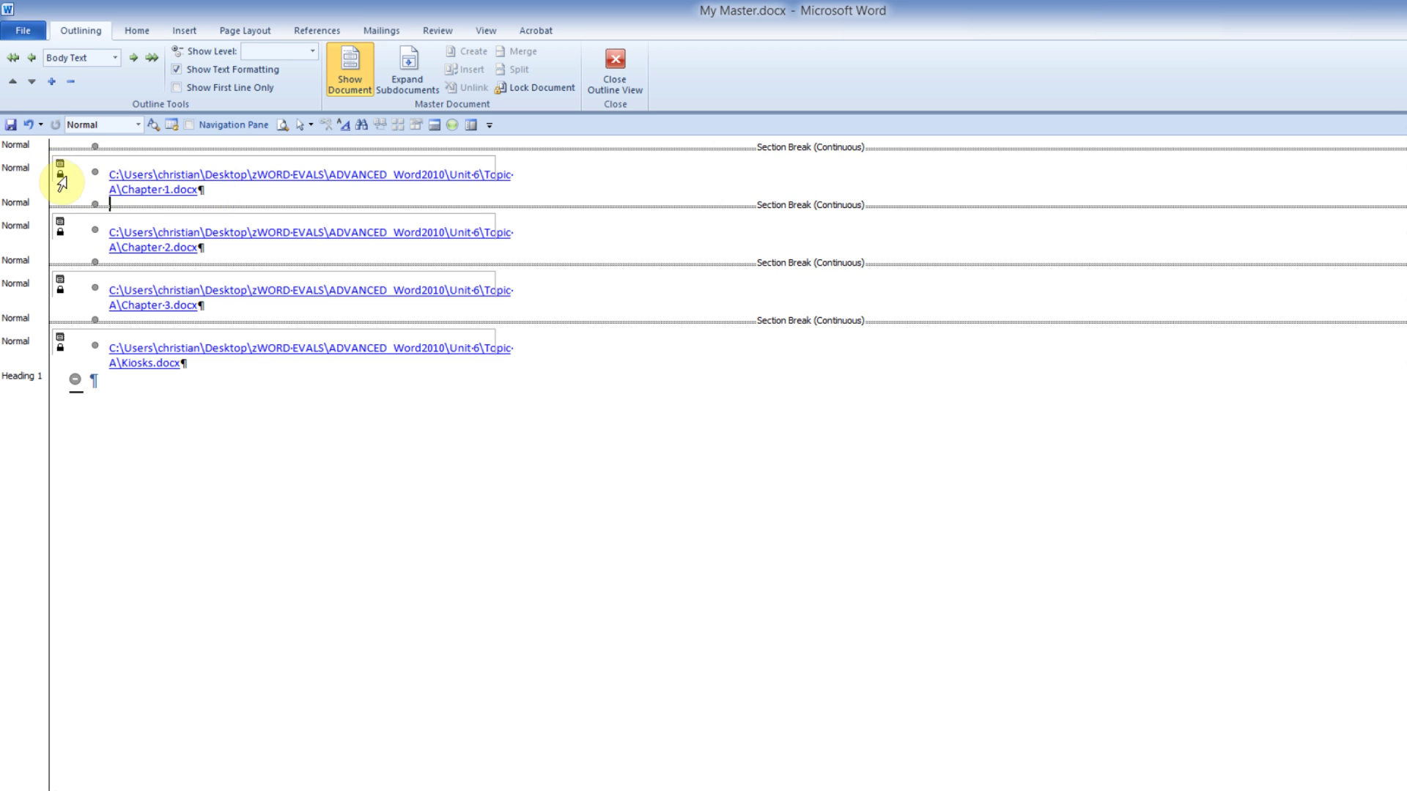
# Move the Chapter 1 subdocument below the Kiosks subdocument, and undo the move.
pyautogui.click(59, 170)
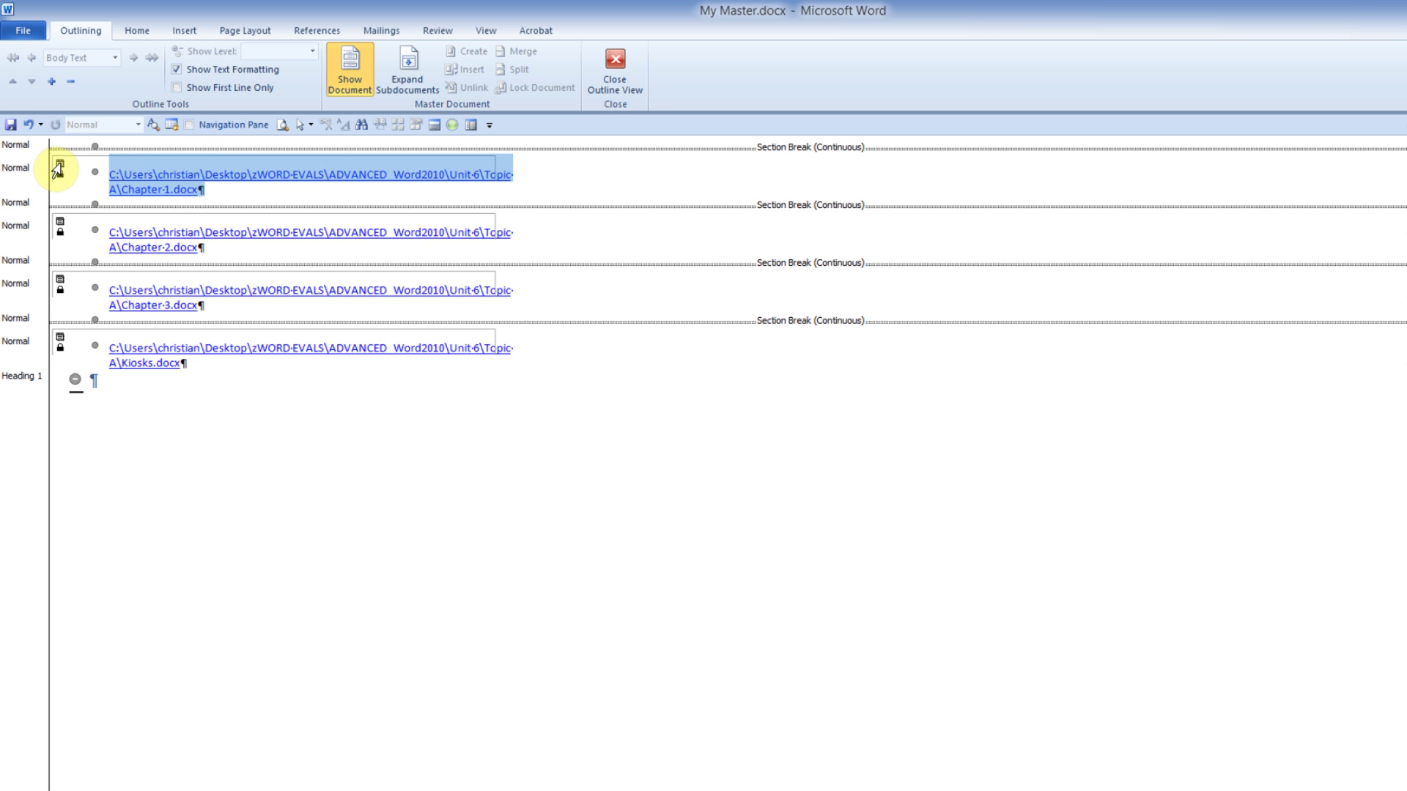
pyautogui.moveTo(61, 163); pyautogui.dragTo(91, 369)
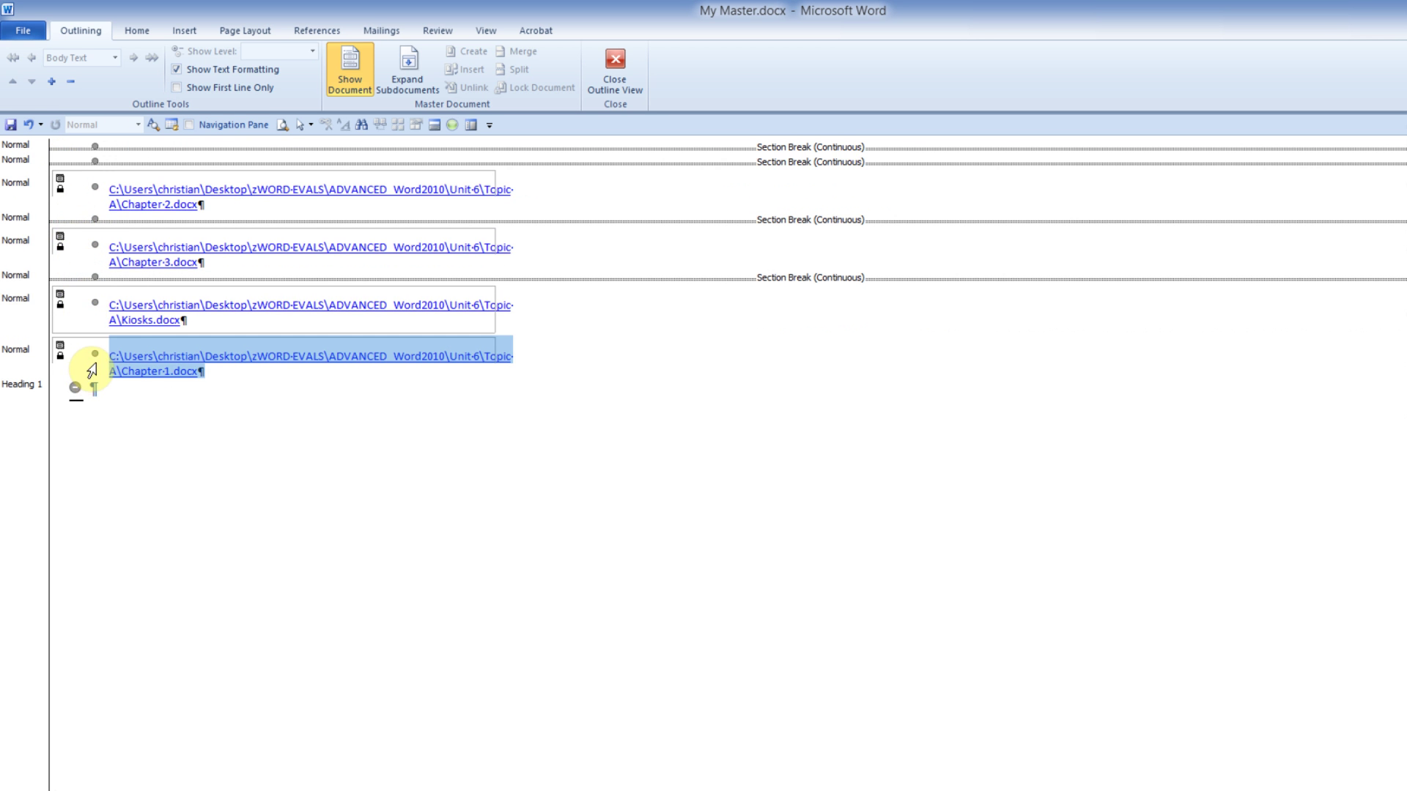
pyautogui.hotkey('ctrl', 'z')
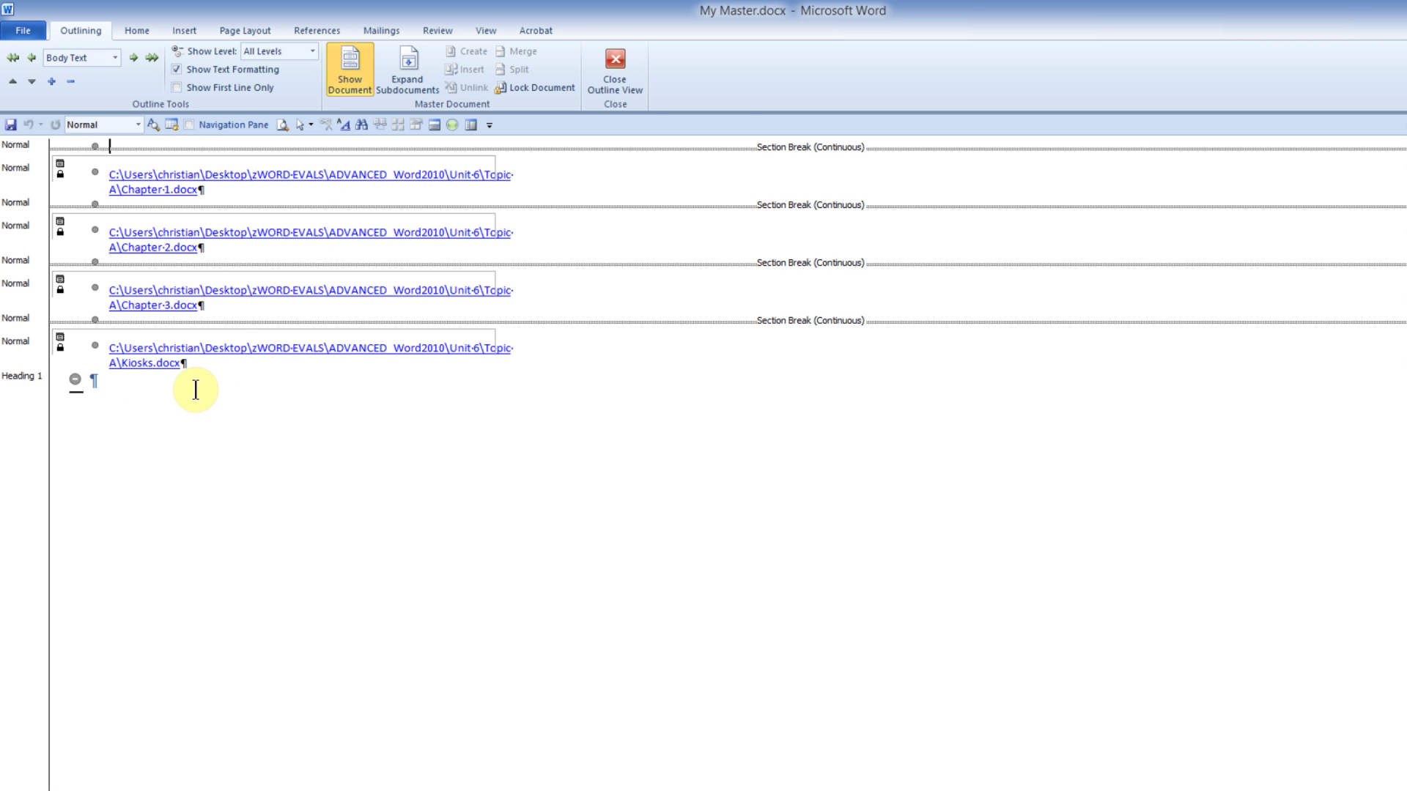
# Open the Chapter 2 subdocument from its icon and Chapter 1 from its link, closing each after viewing.
pyautogui.click(59, 225)
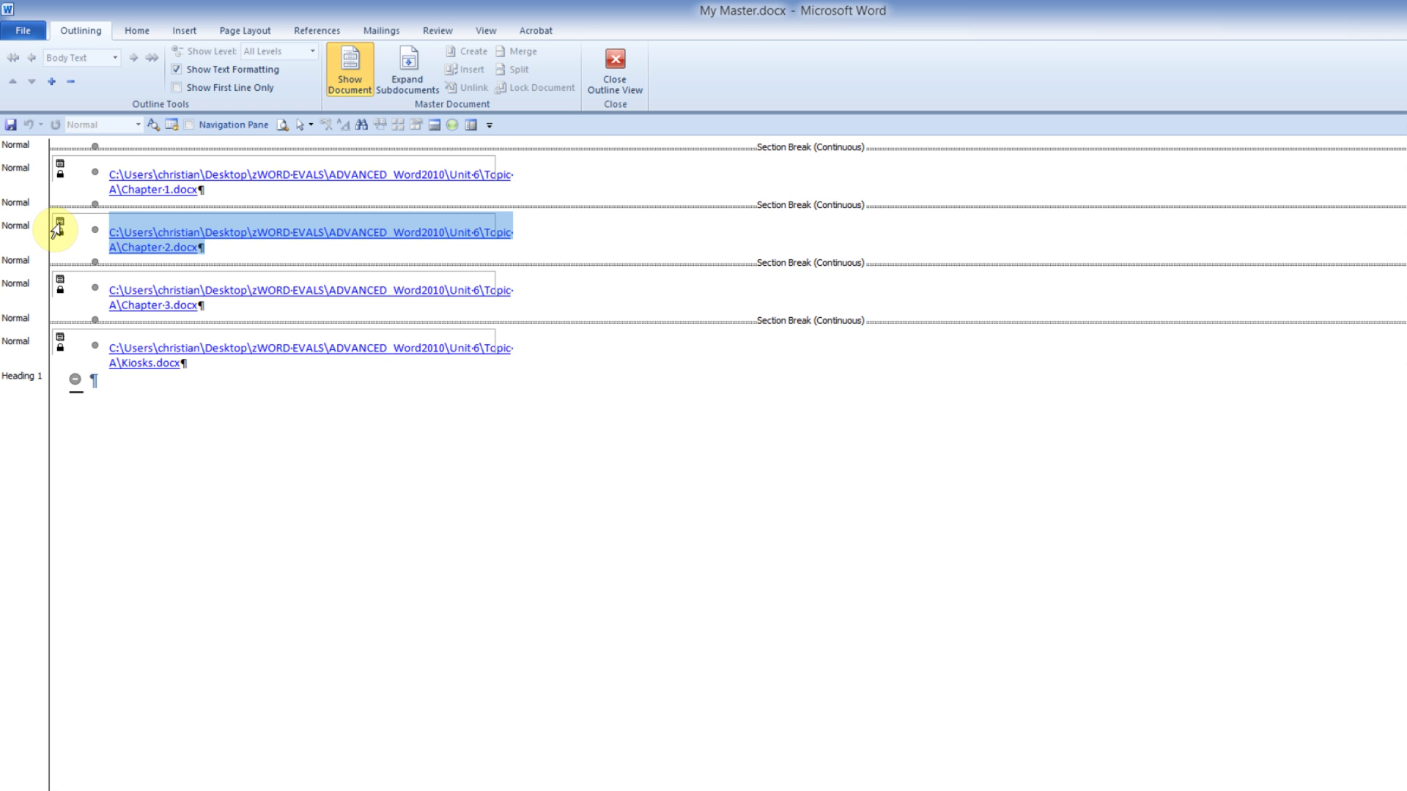
pyautogui.doubleClick(58, 226)
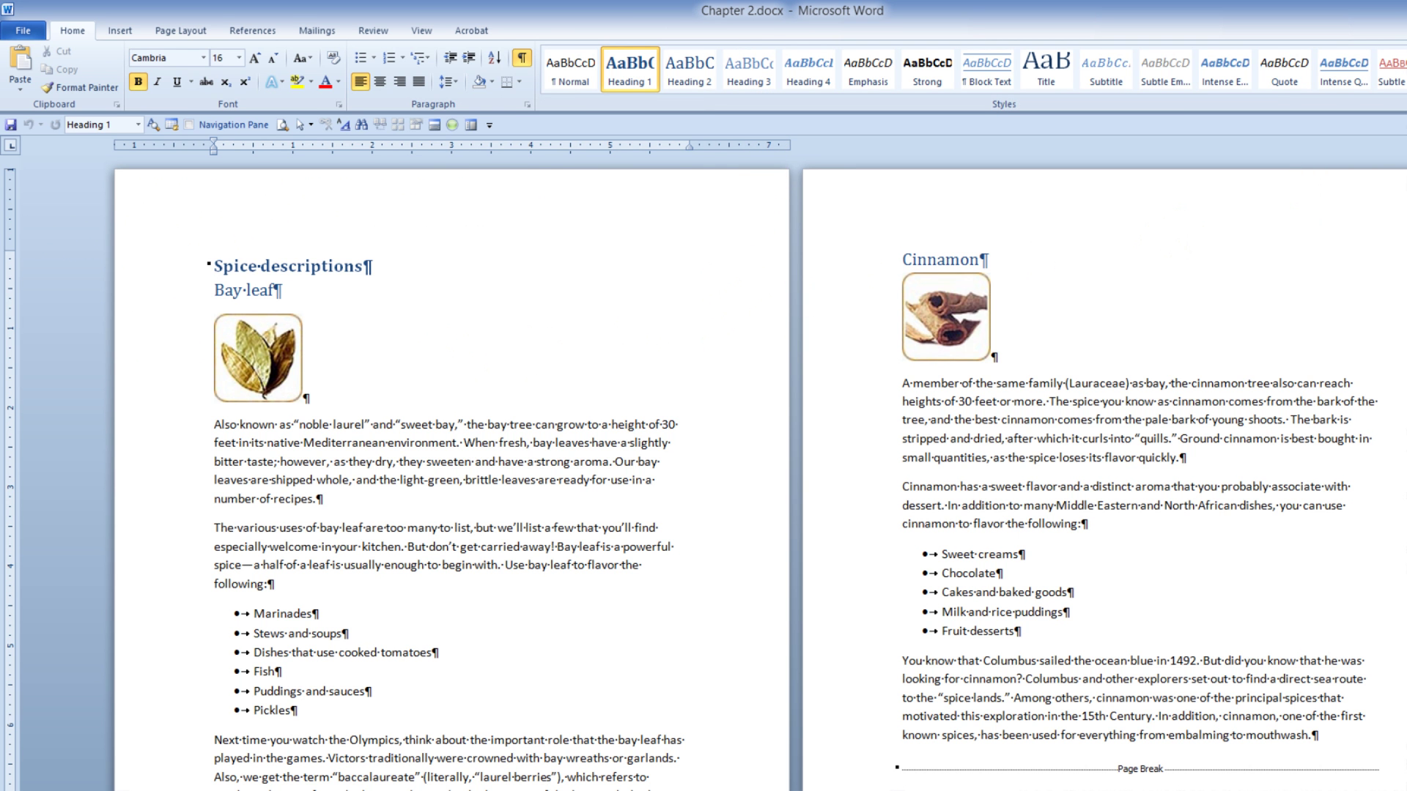
pyautogui.hotkey('ctrl', 'w')
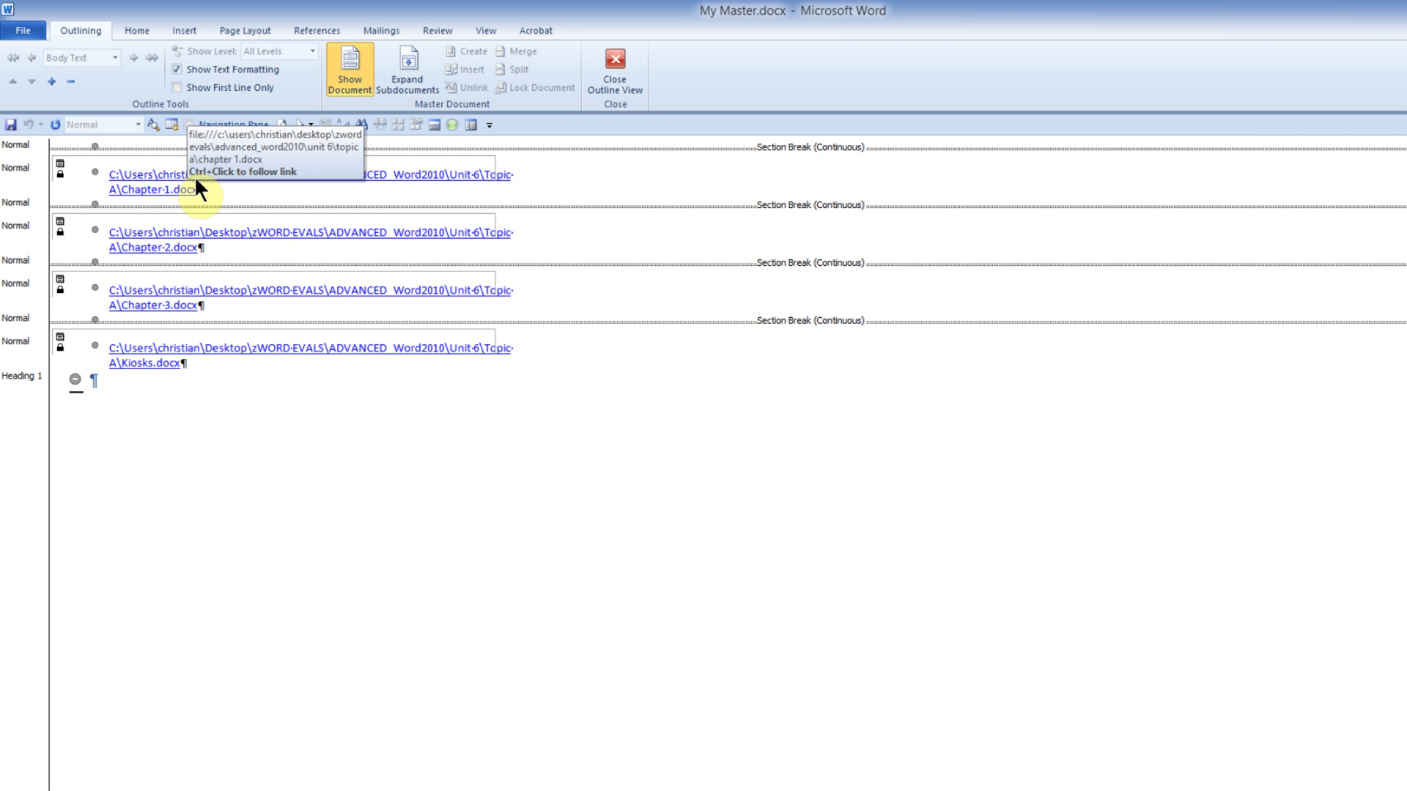
pyautogui.keyDown('ctrl'); pyautogui.click(216, 182); pyautogui.keyUp('ctrl')
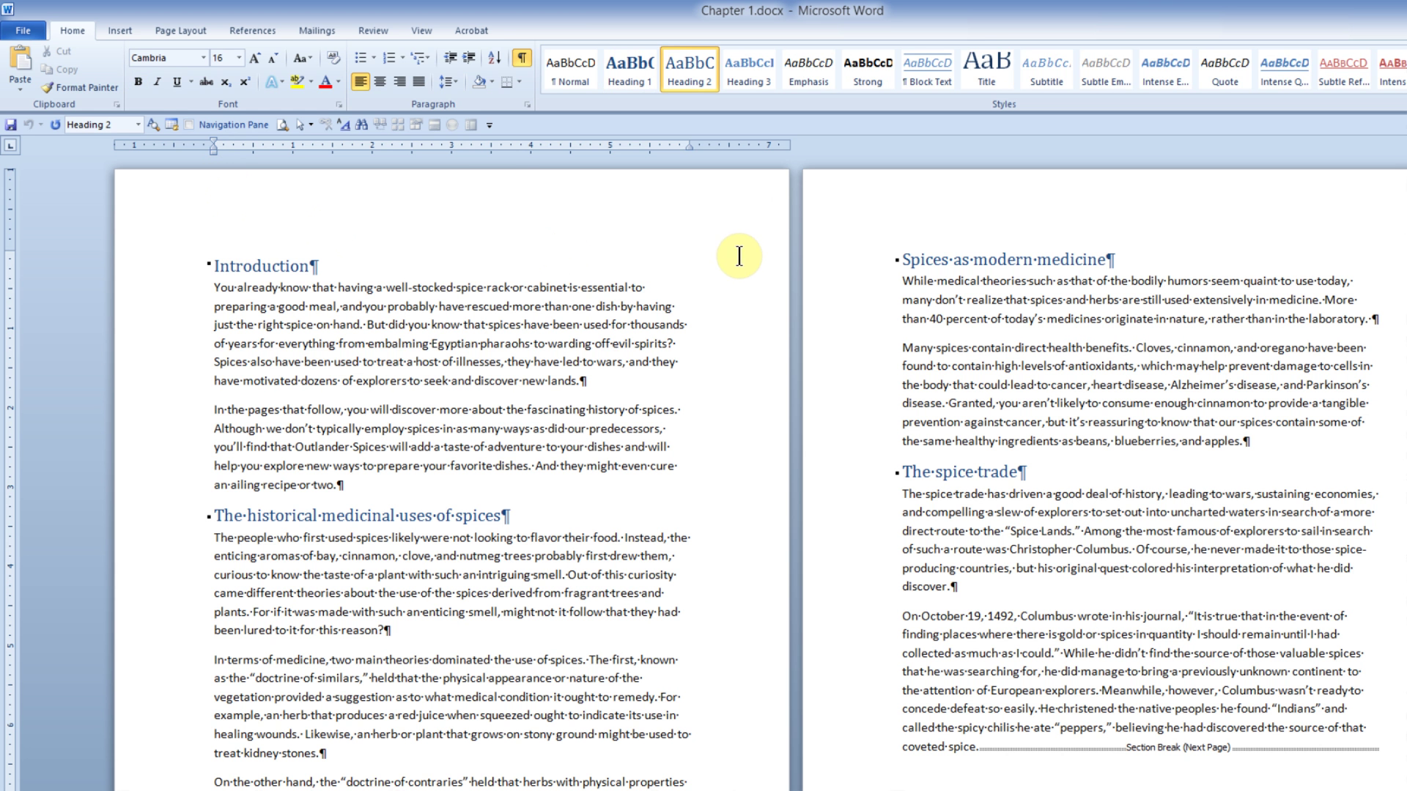
pyautogui.hotkey('ctrl', 'w')
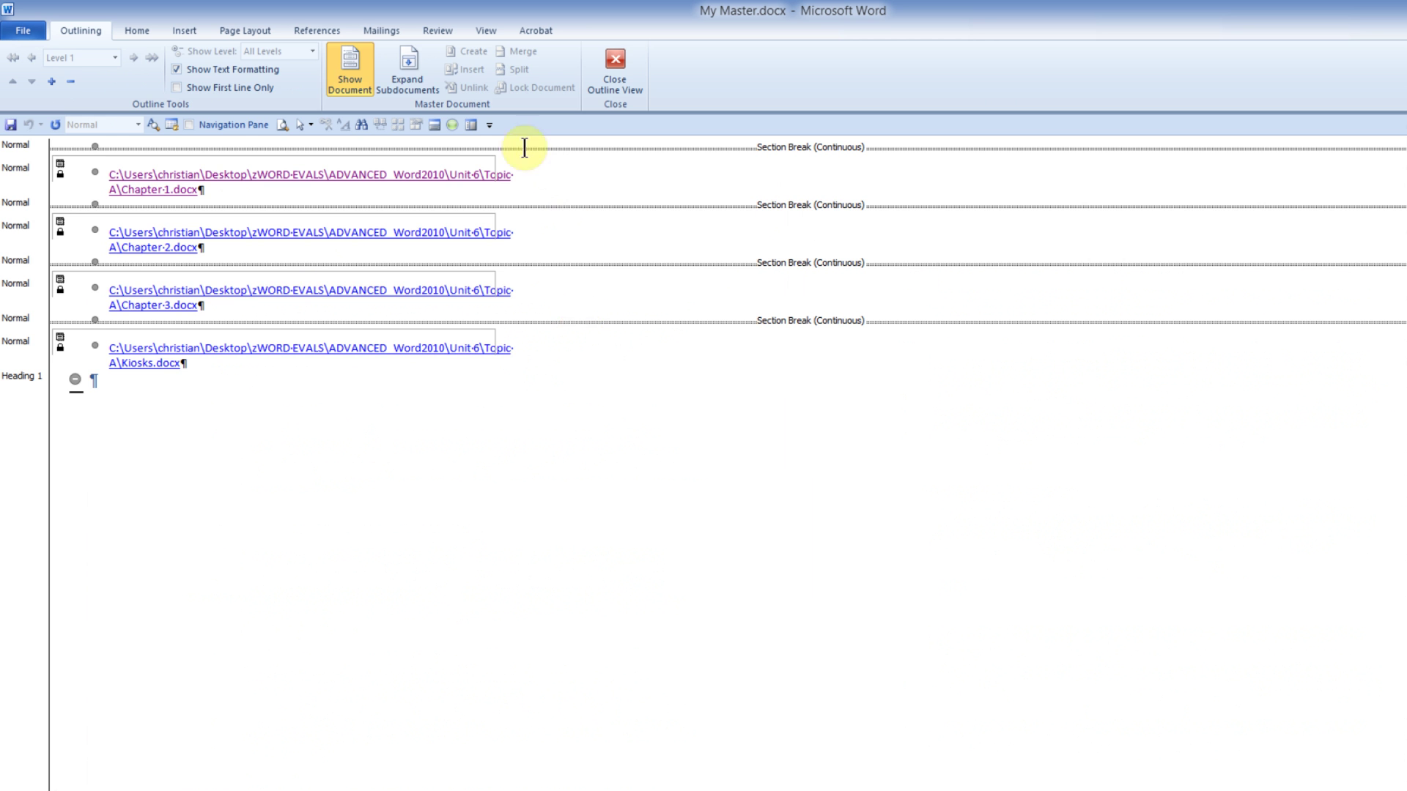
# Expand the subdocuments and format the first Introduction paragraph as bold, italic, red and struck through.
pyautogui.click(412, 59)
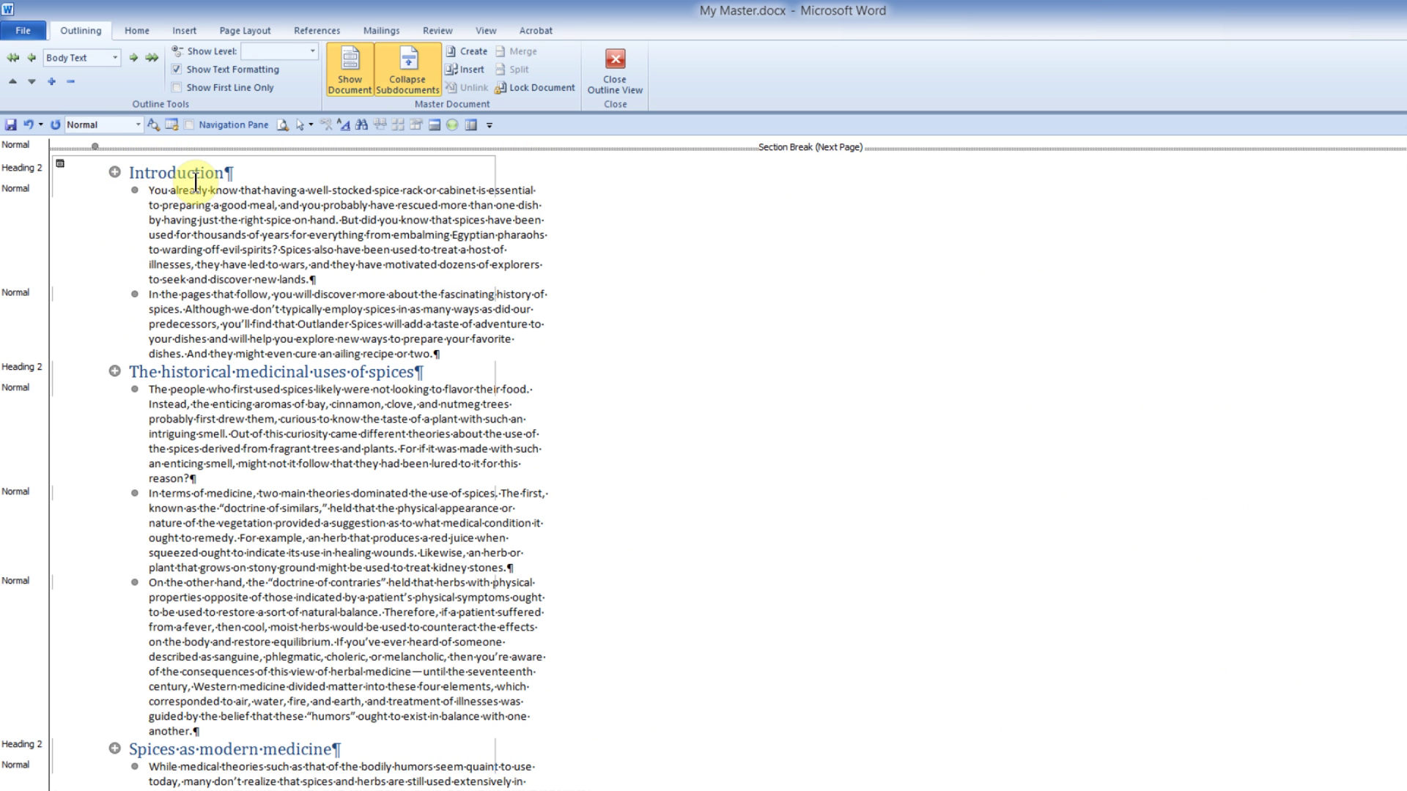
pyautogui.click(214, 203)
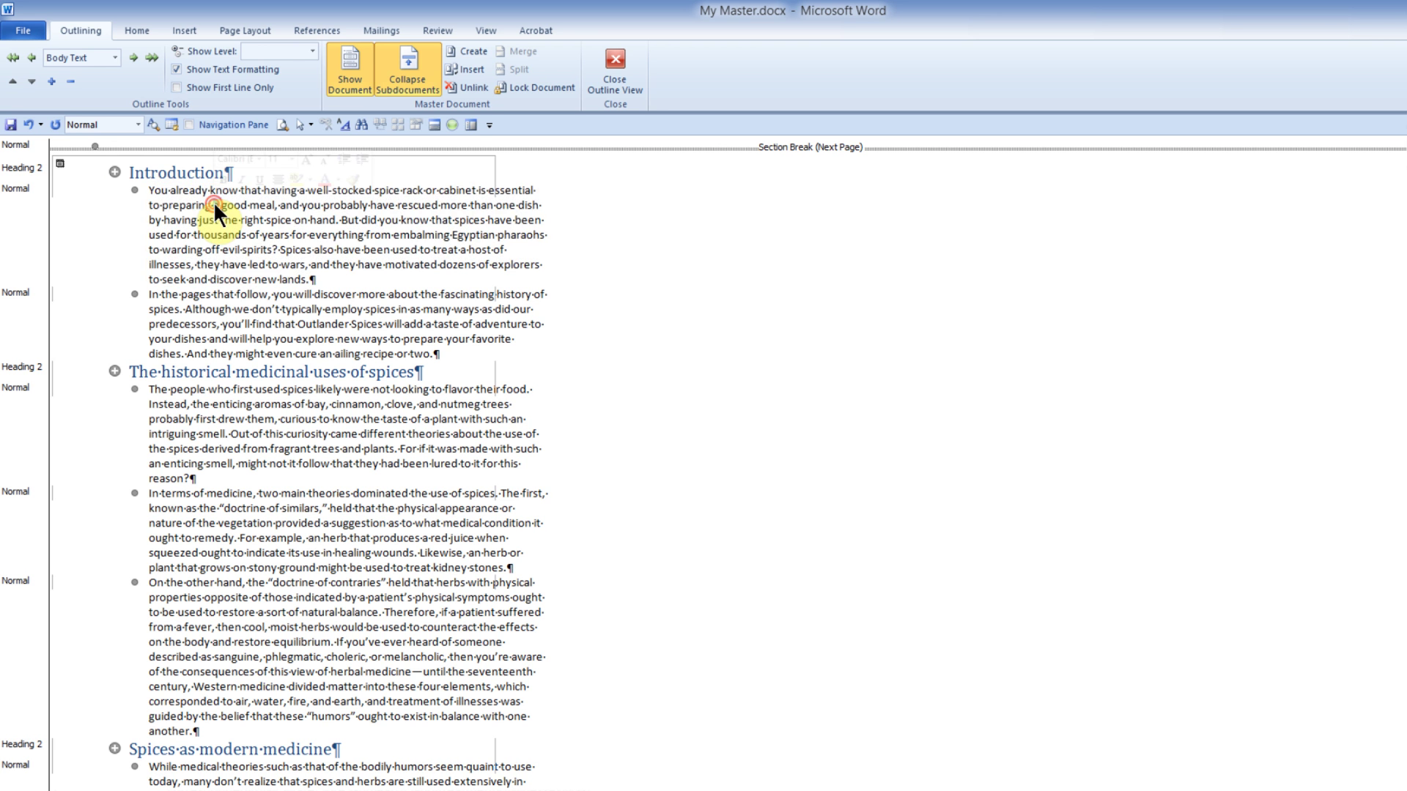
pyautogui.tripleClick(213, 202)
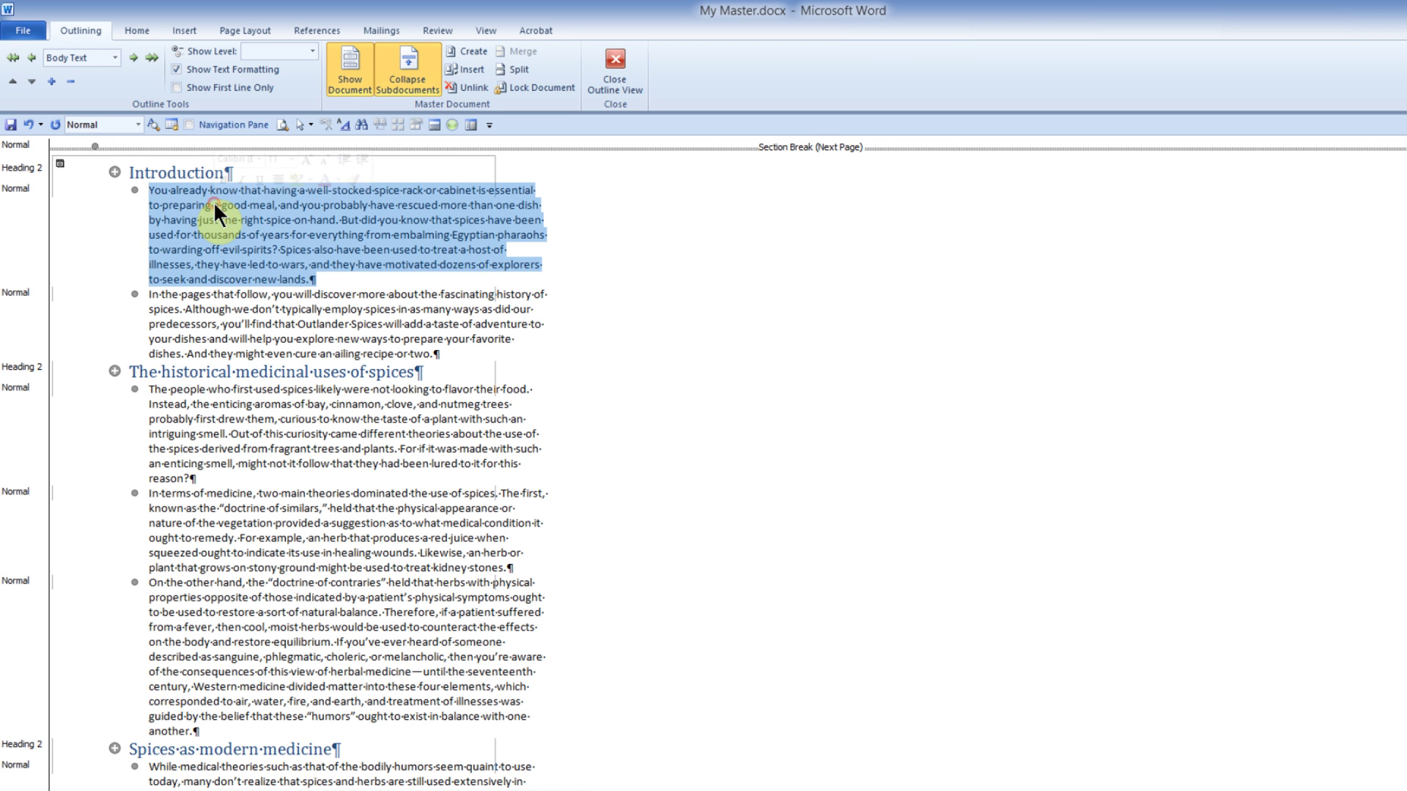
pyautogui.click(136, 30)
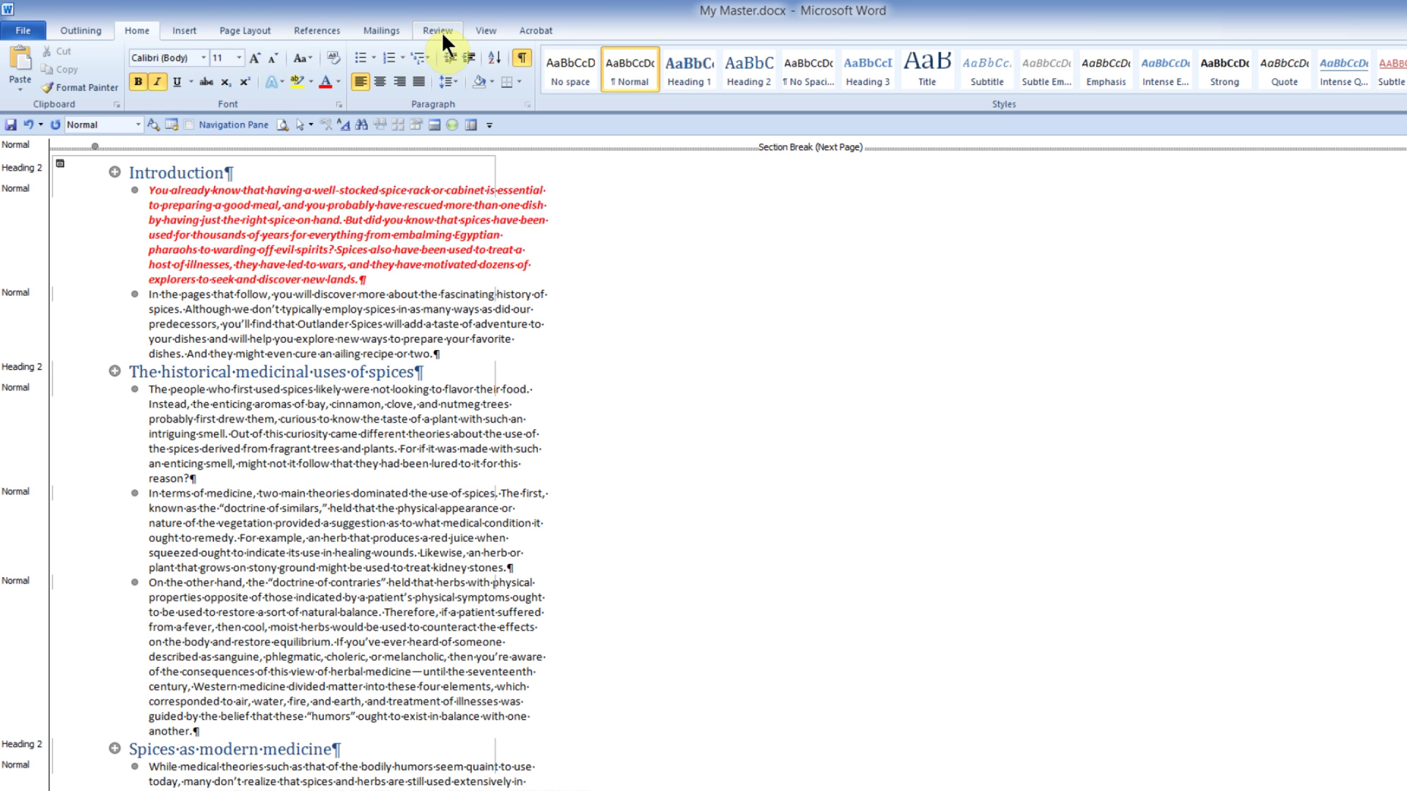
# Display the master document in Outline view and collapse its subdocuments to file links.
pyautogui.click(481, 29)
pyautogui.click(141, 59)
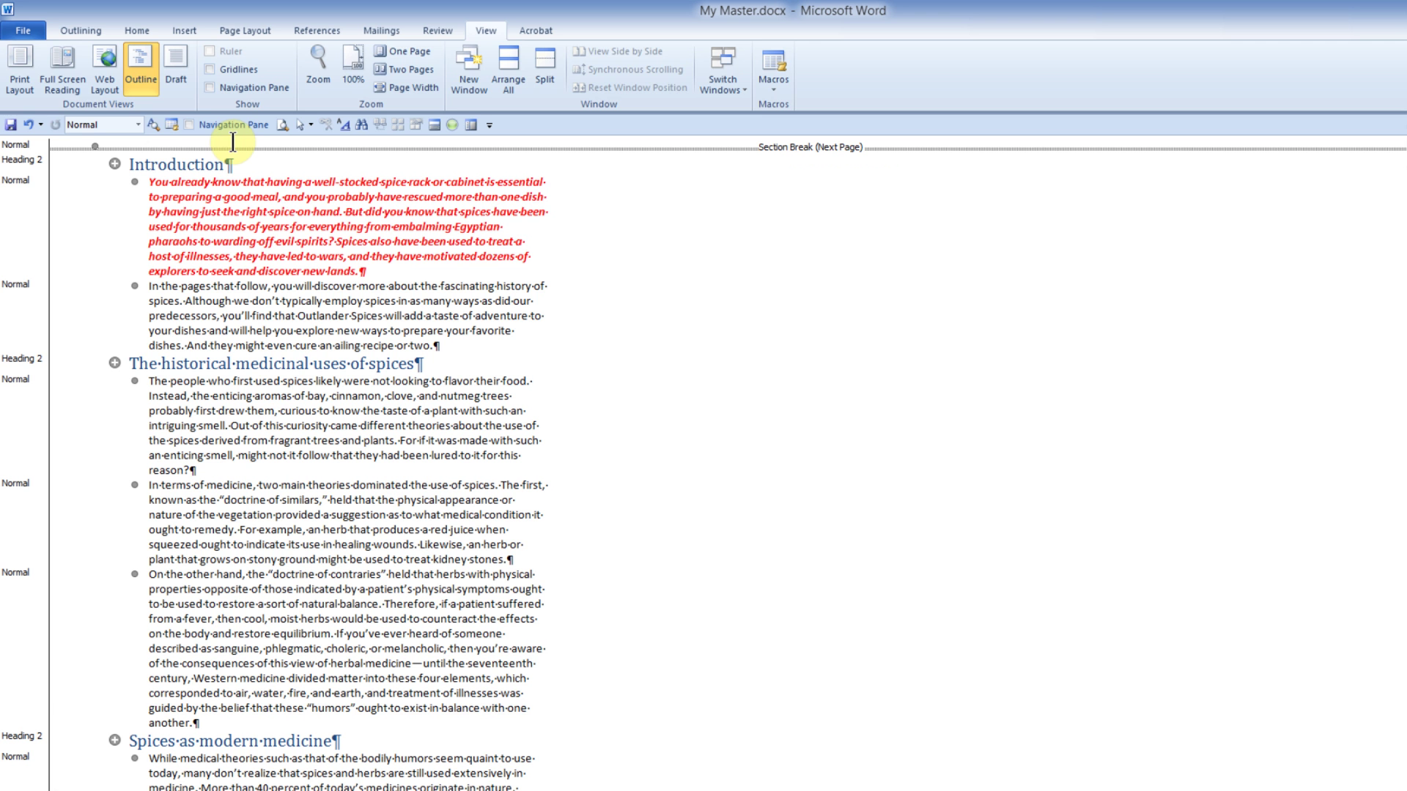
pyautogui.click(89, 28)
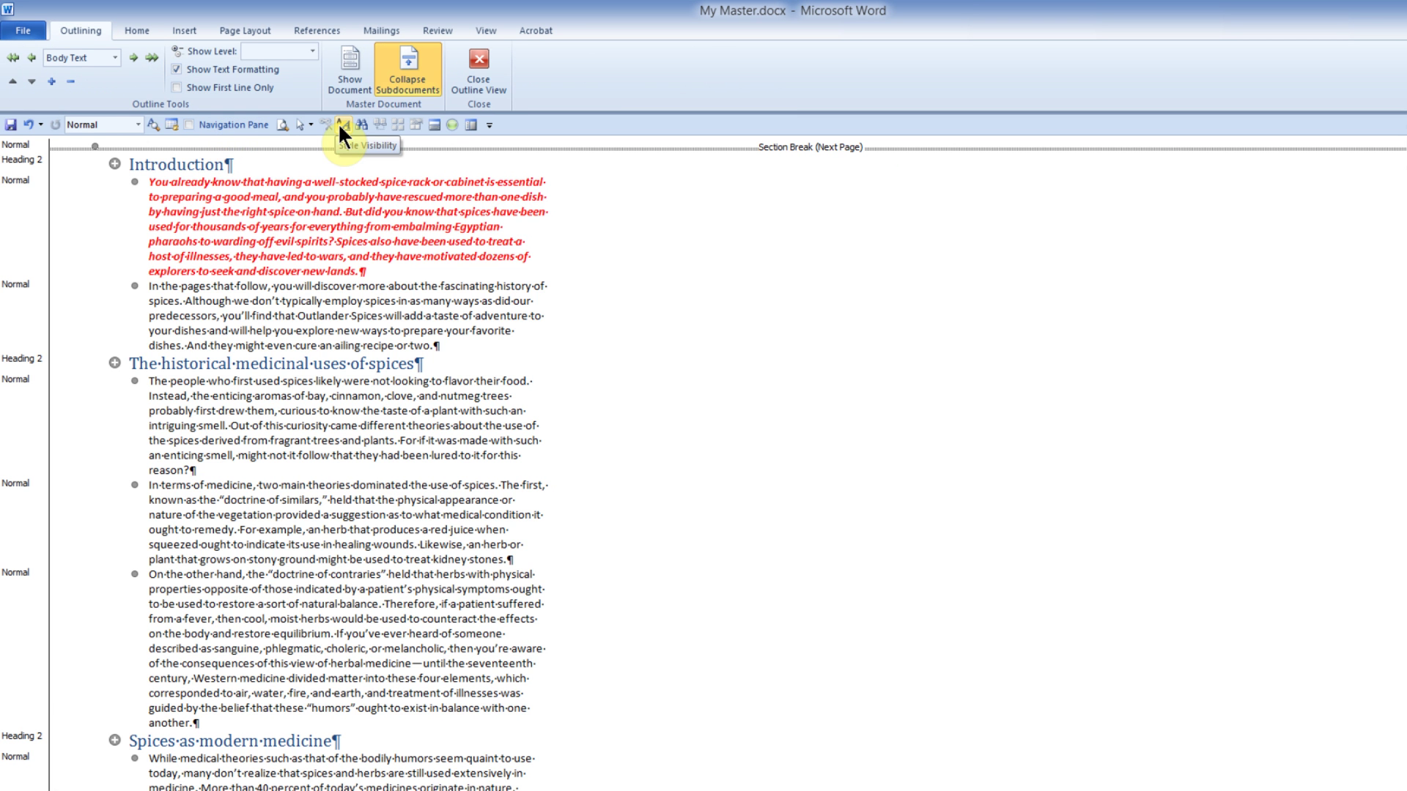
pyautogui.click(407, 69)
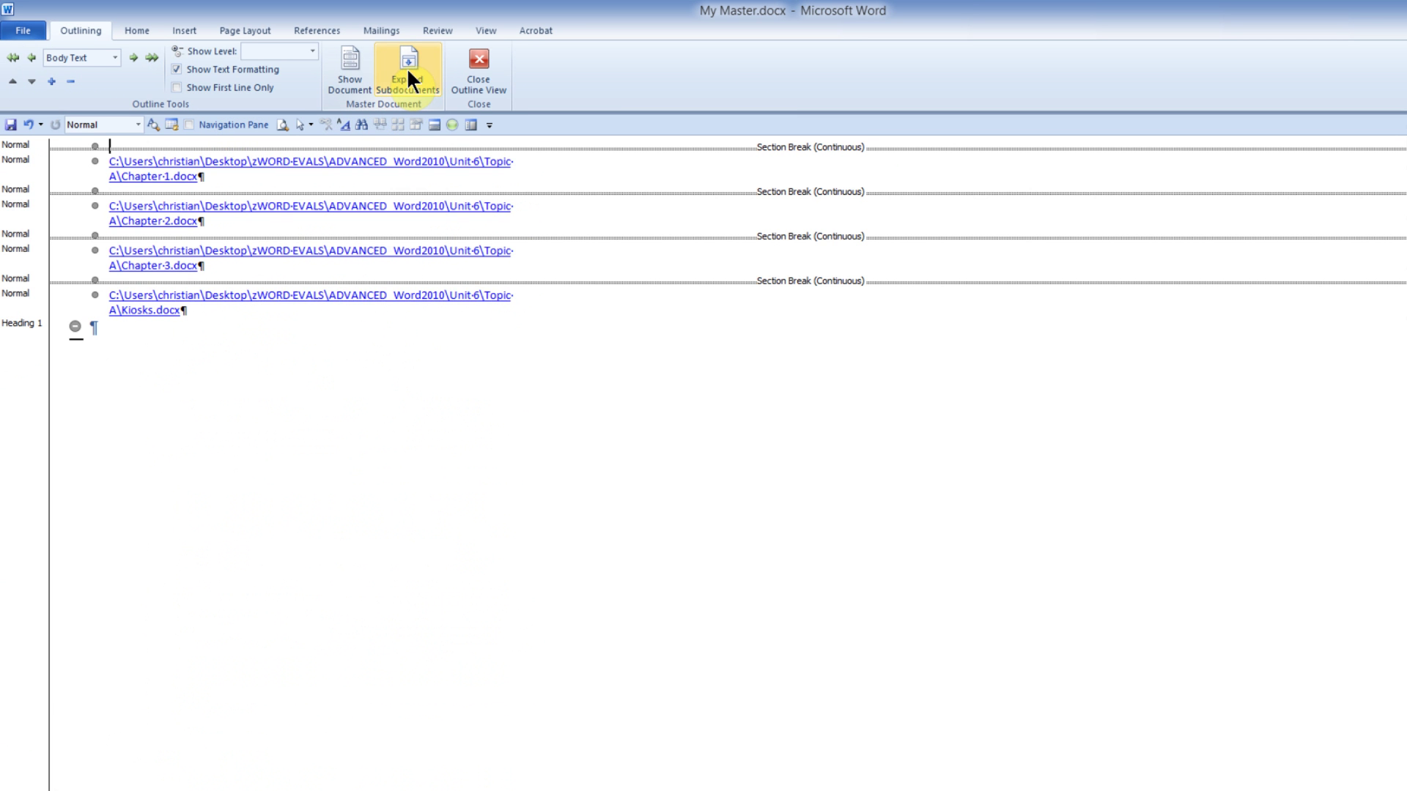
# Open Chapter 1 from its link and format the Introduction heading as green, bold and italic.
pyautogui.keyDown('ctrl'); pyautogui.click(262, 163); pyautogui.keyUp('ctrl')
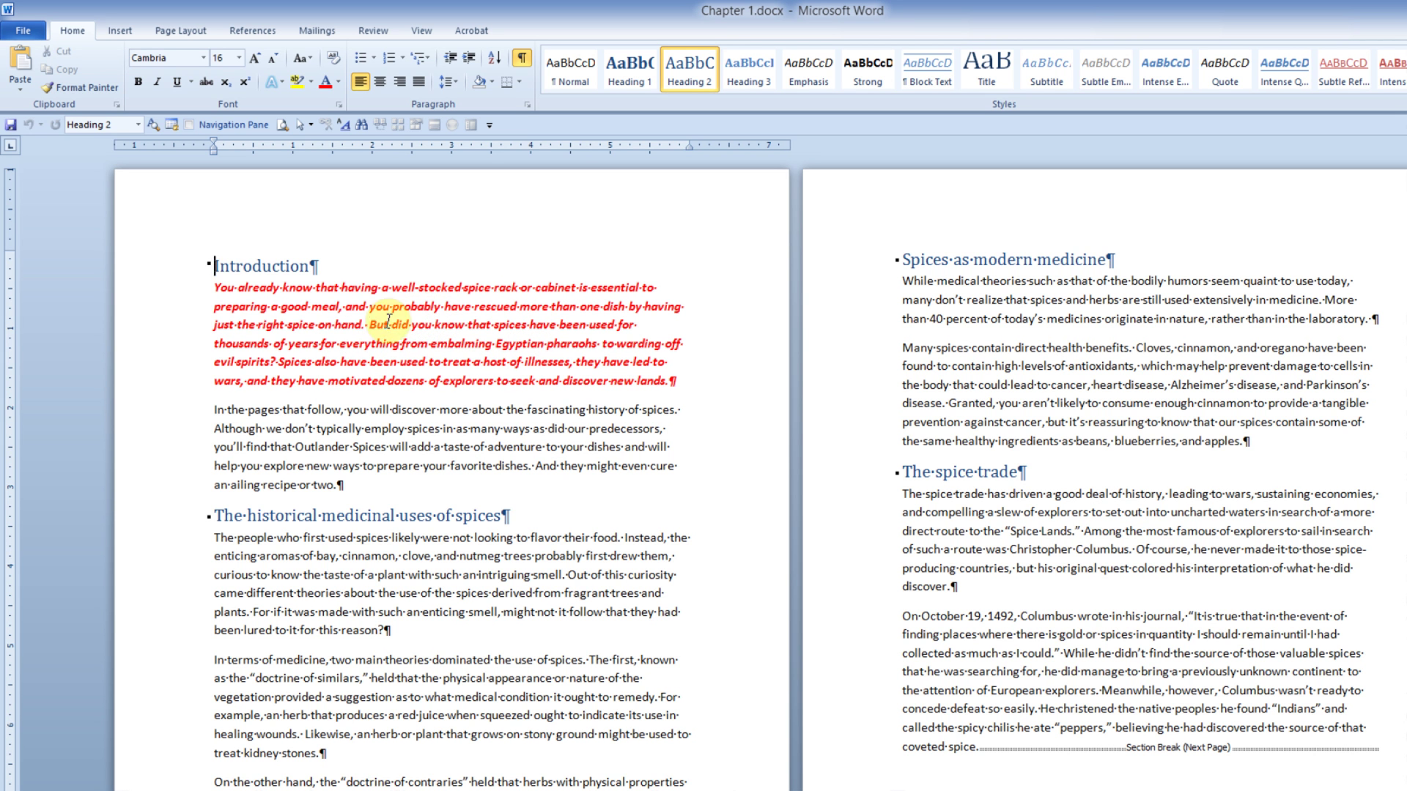
pyautogui.tripleClick(252, 262)
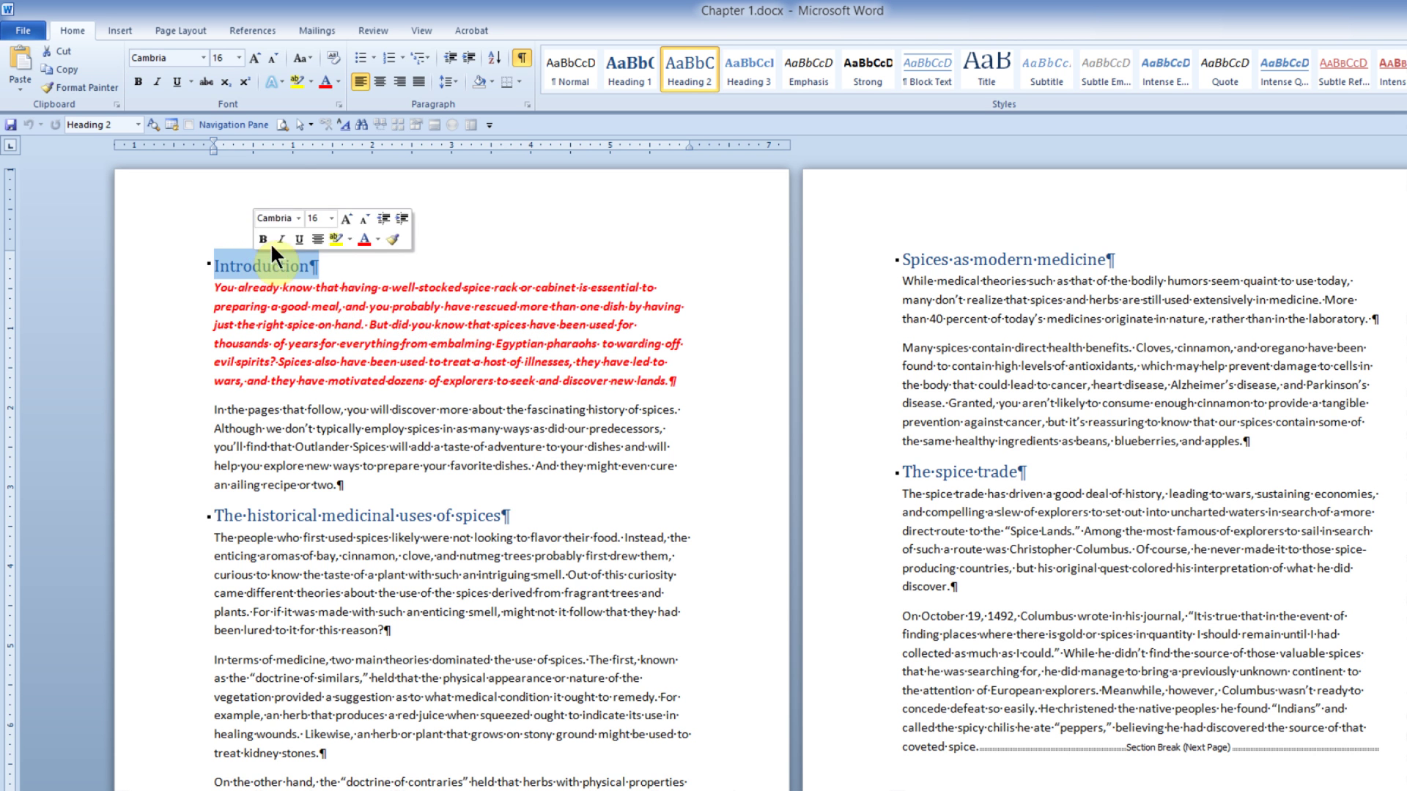
pyautogui.click(336, 82)
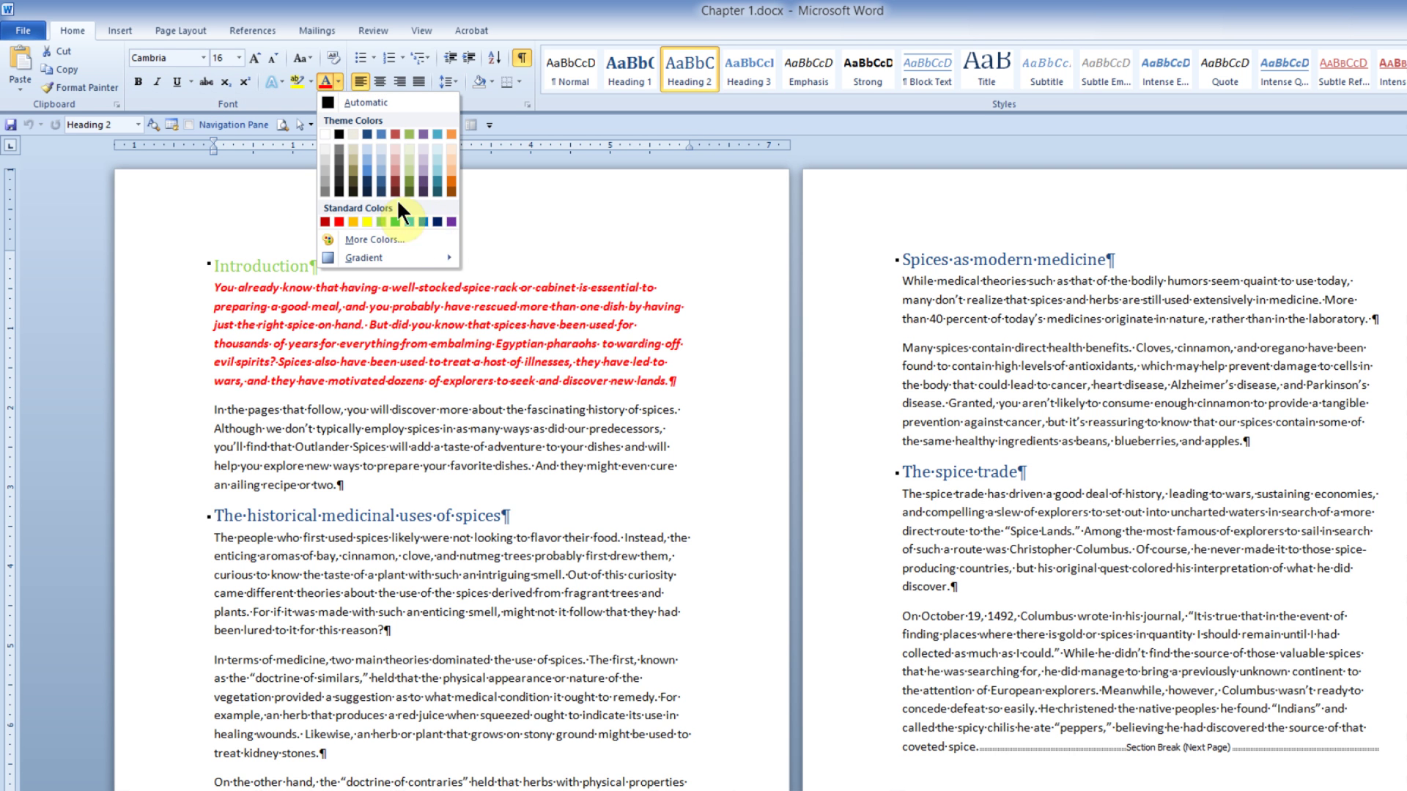
pyautogui.click(407, 182)
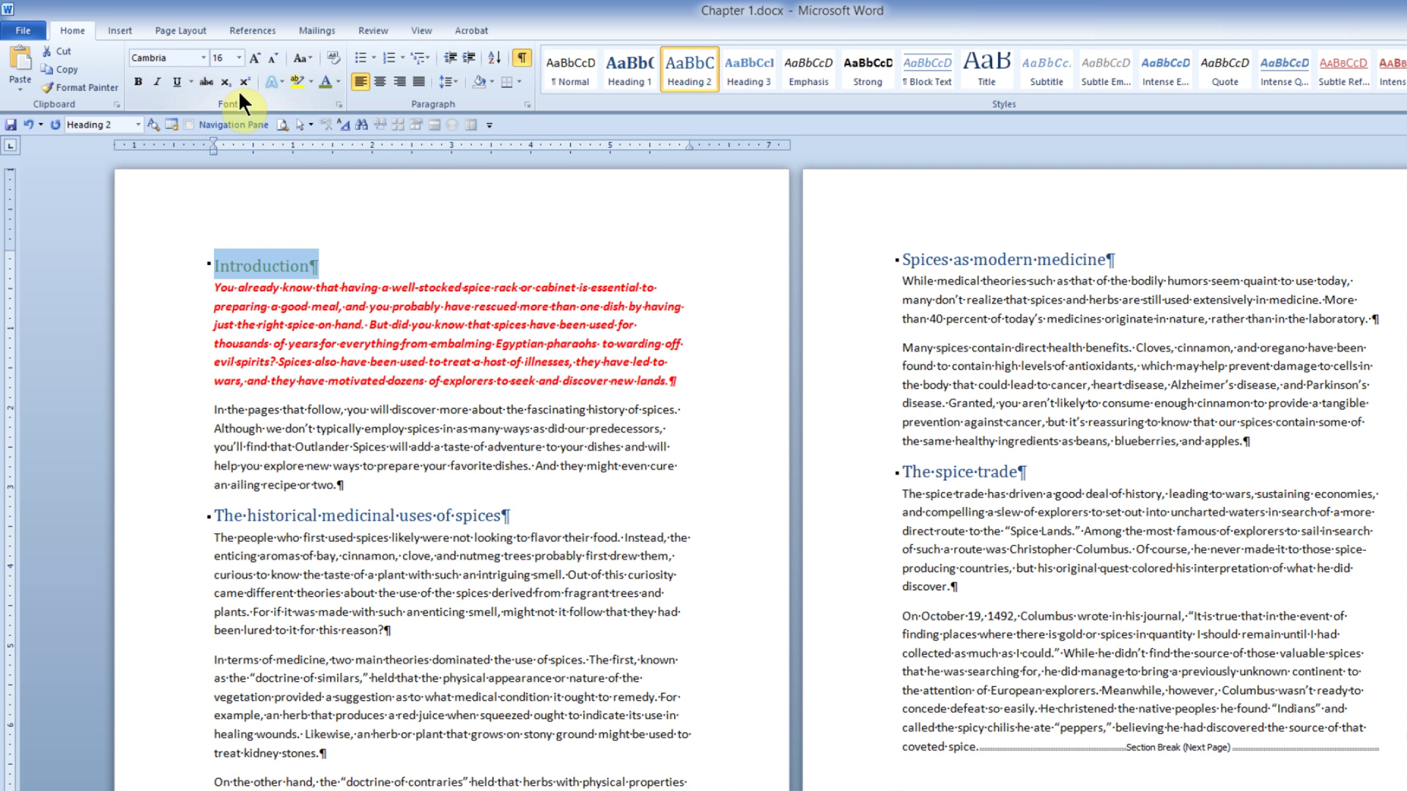
pyautogui.click(138, 80)
pyautogui.click(157, 80)
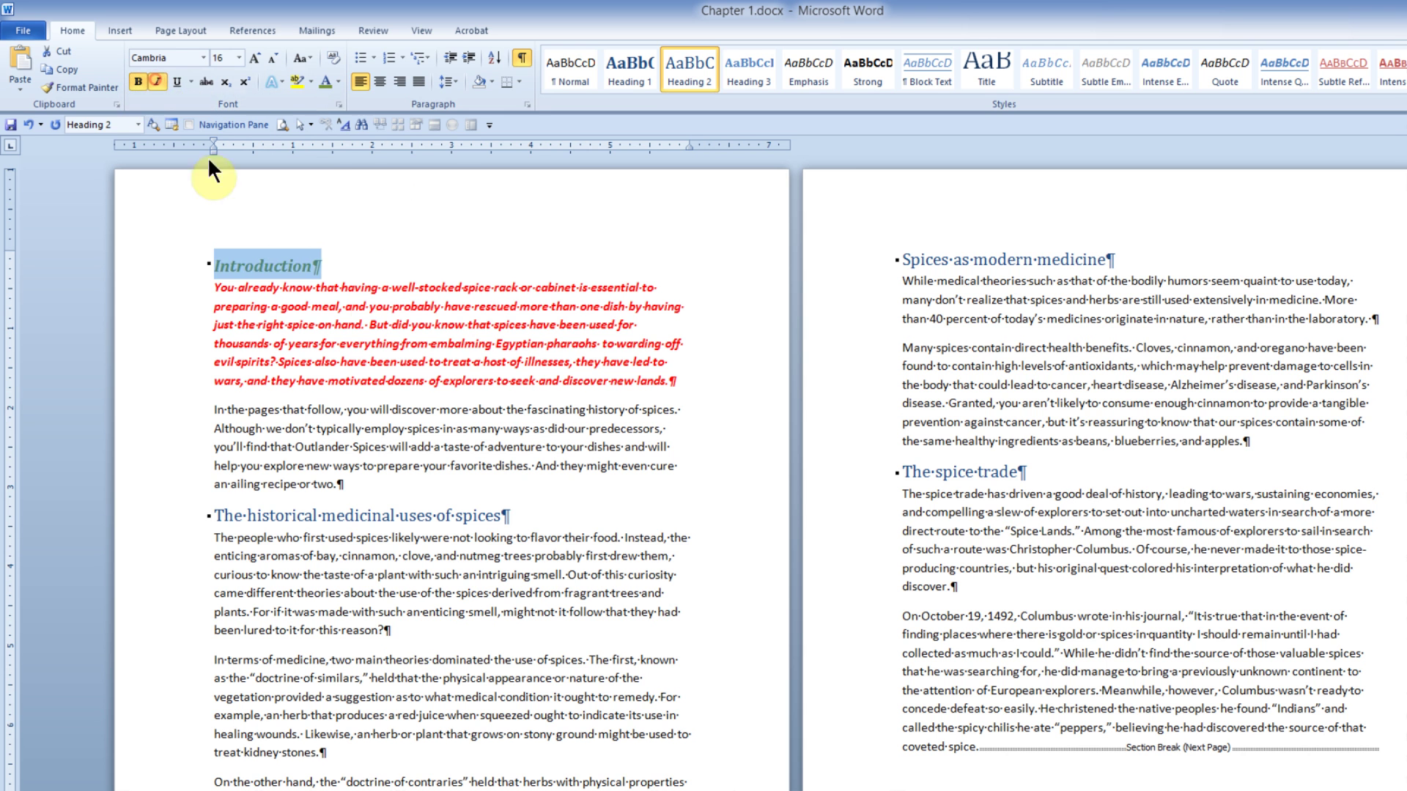
# Close Chapter 1 with its changes saved, and expand the subdocuments in the master document.
pyautogui.click(356, 325)
pyautogui.hotkey('alt', 'F4')
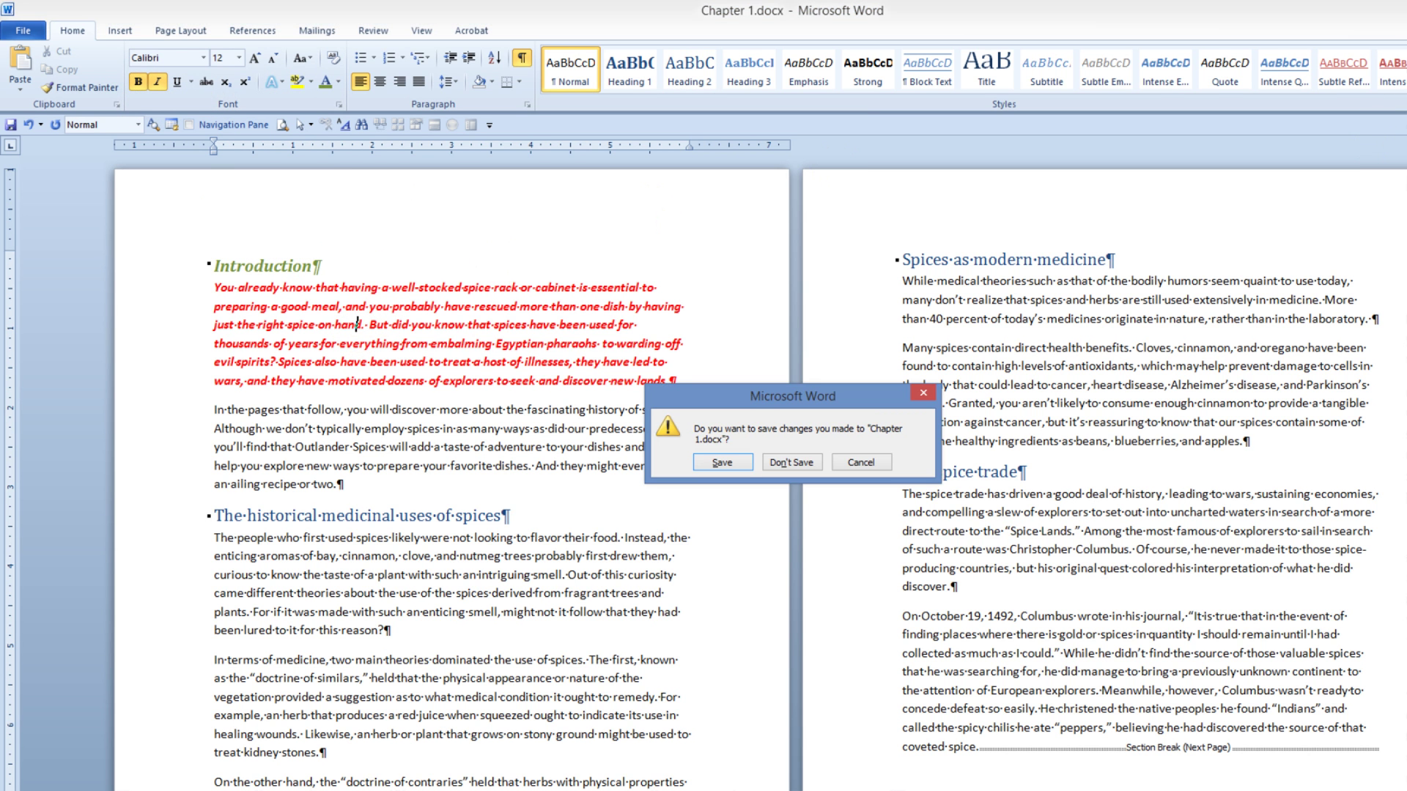
pyautogui.click(791, 462)
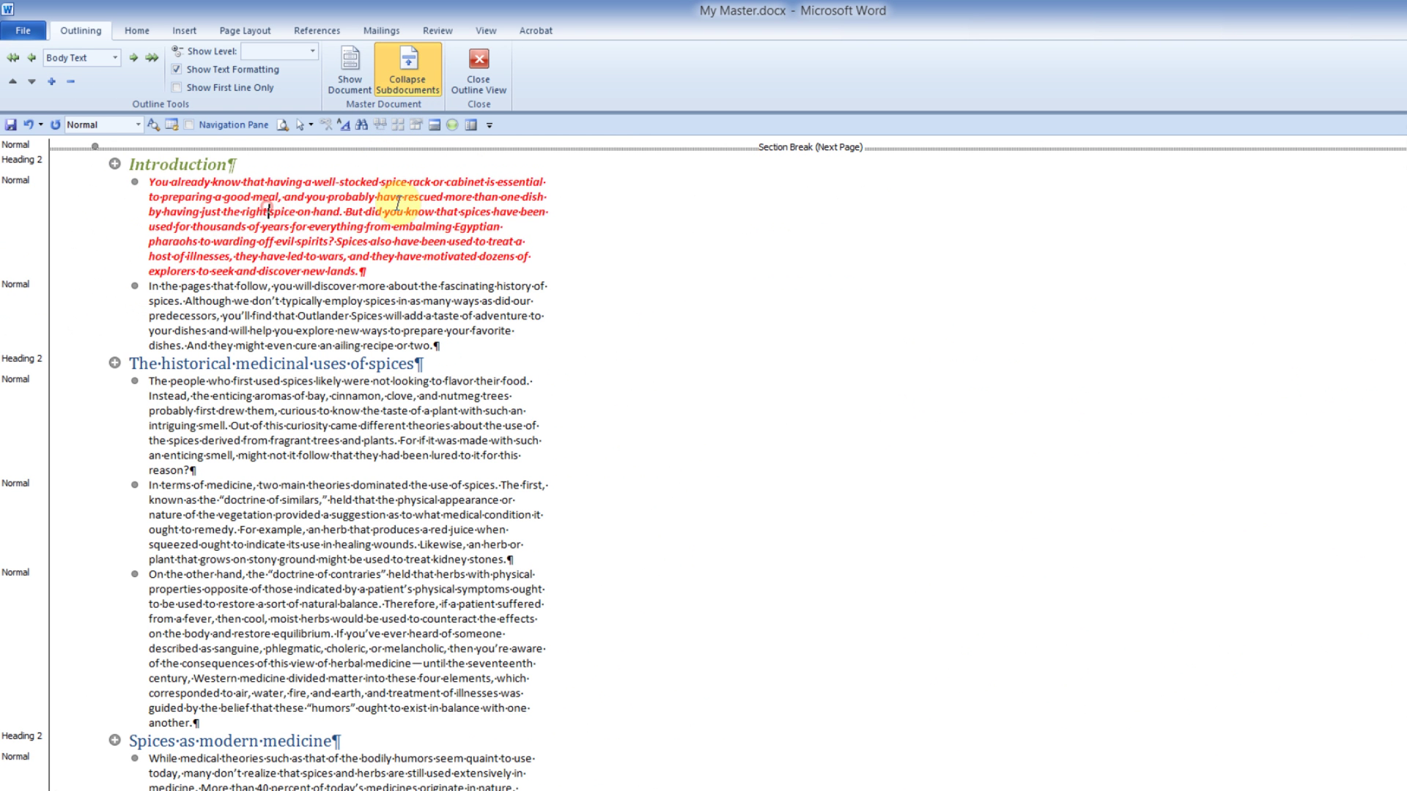
# Insert the built-in Pinstripes cover page at the start of the master document.
pyautogui.click(268, 212)
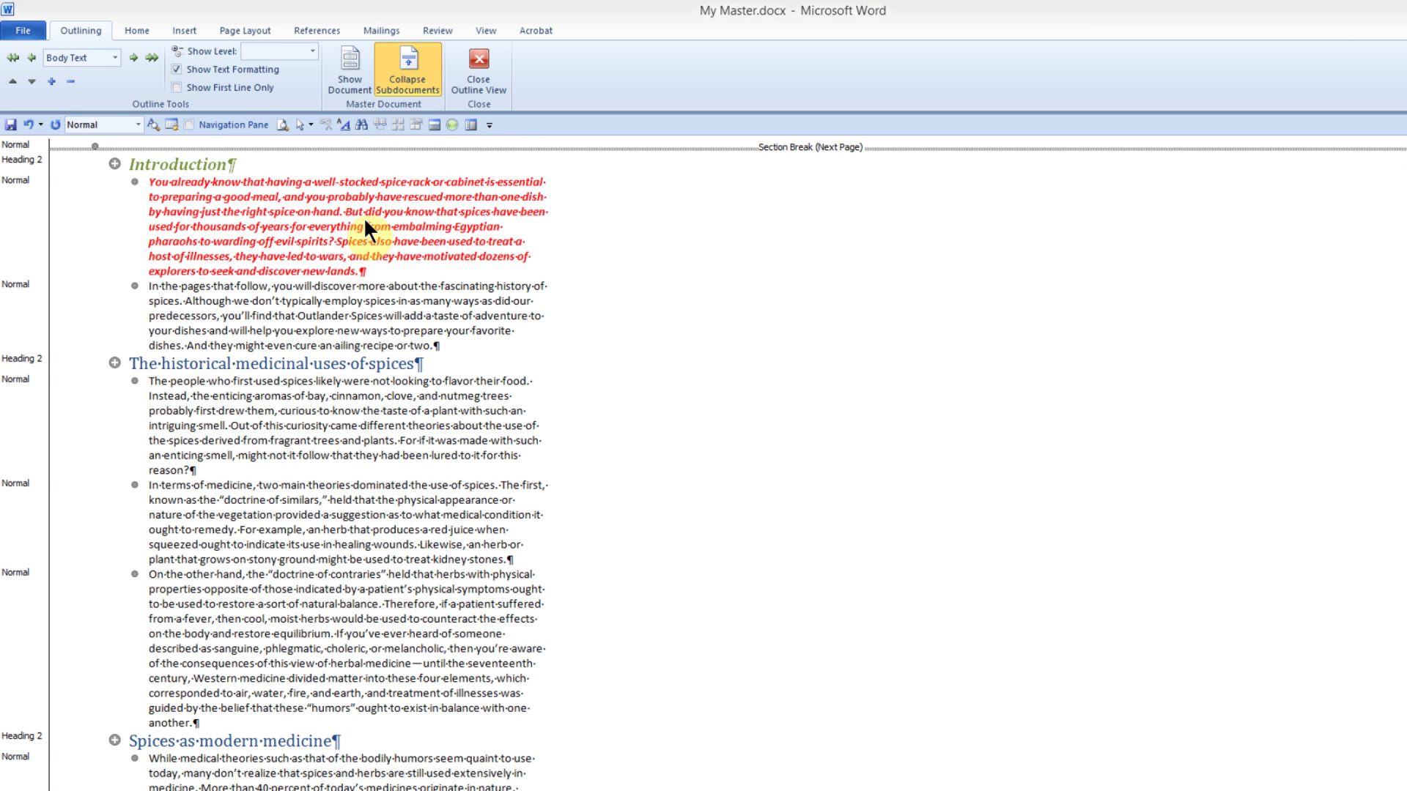
pyautogui.click(183, 29)
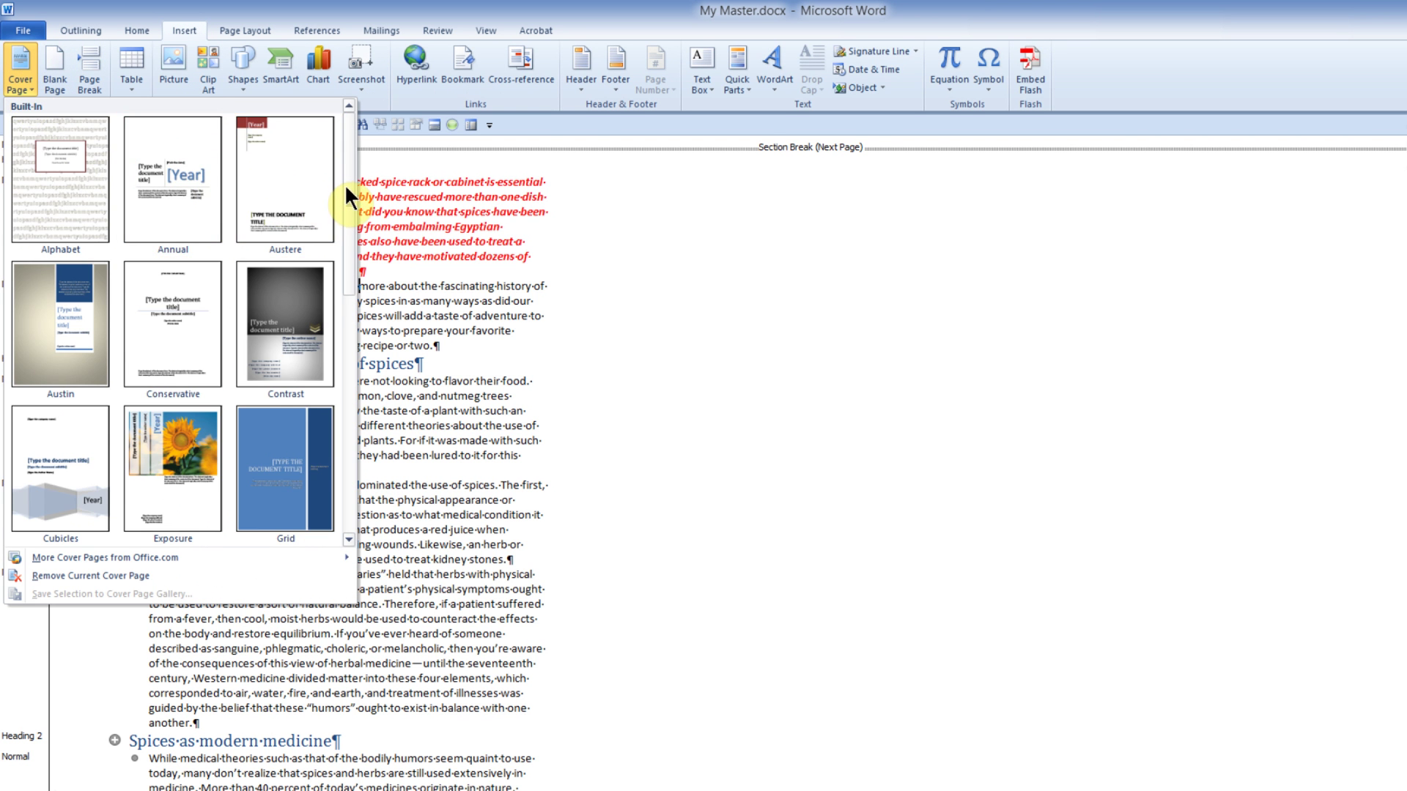
pyautogui.moveTo(345, 184); pyautogui.dragTo(340, 350)
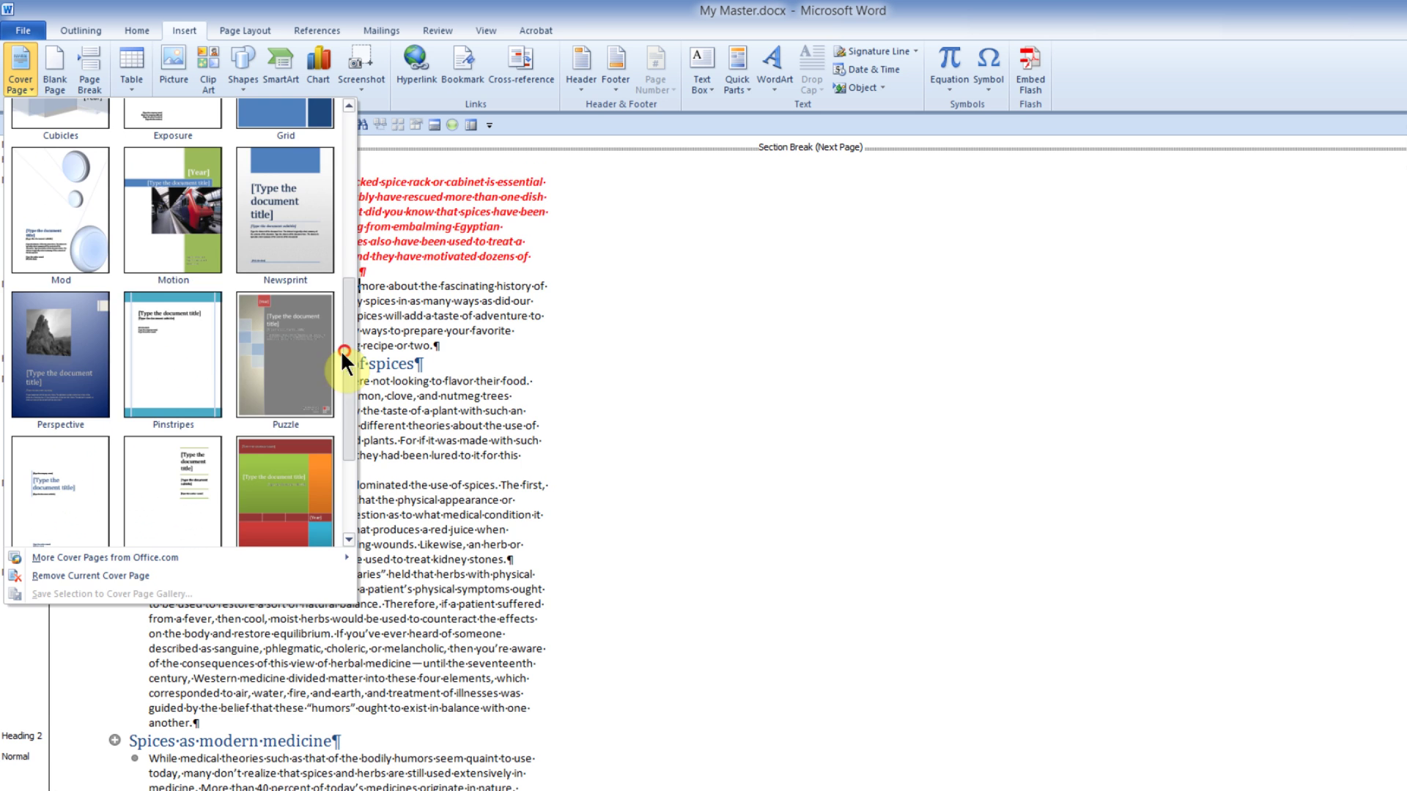
pyautogui.click(192, 334)
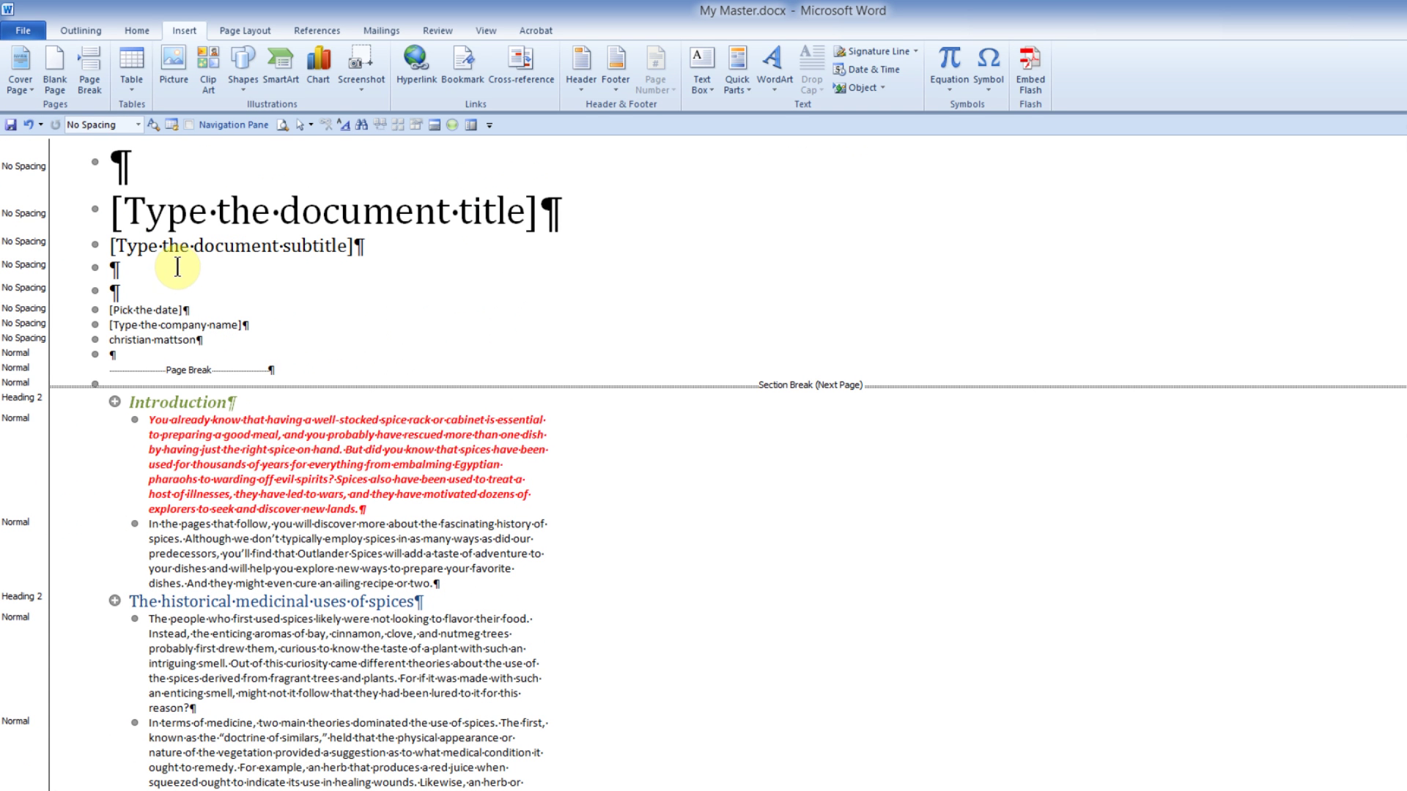
# Fill in the cover page with title Outlander Spices and subtitle All about spices, and in Print Layout view, date 4/27/2015 and company Outlander Spices.
pyautogui.click(131, 207)
pyautogui.click(260, 214)
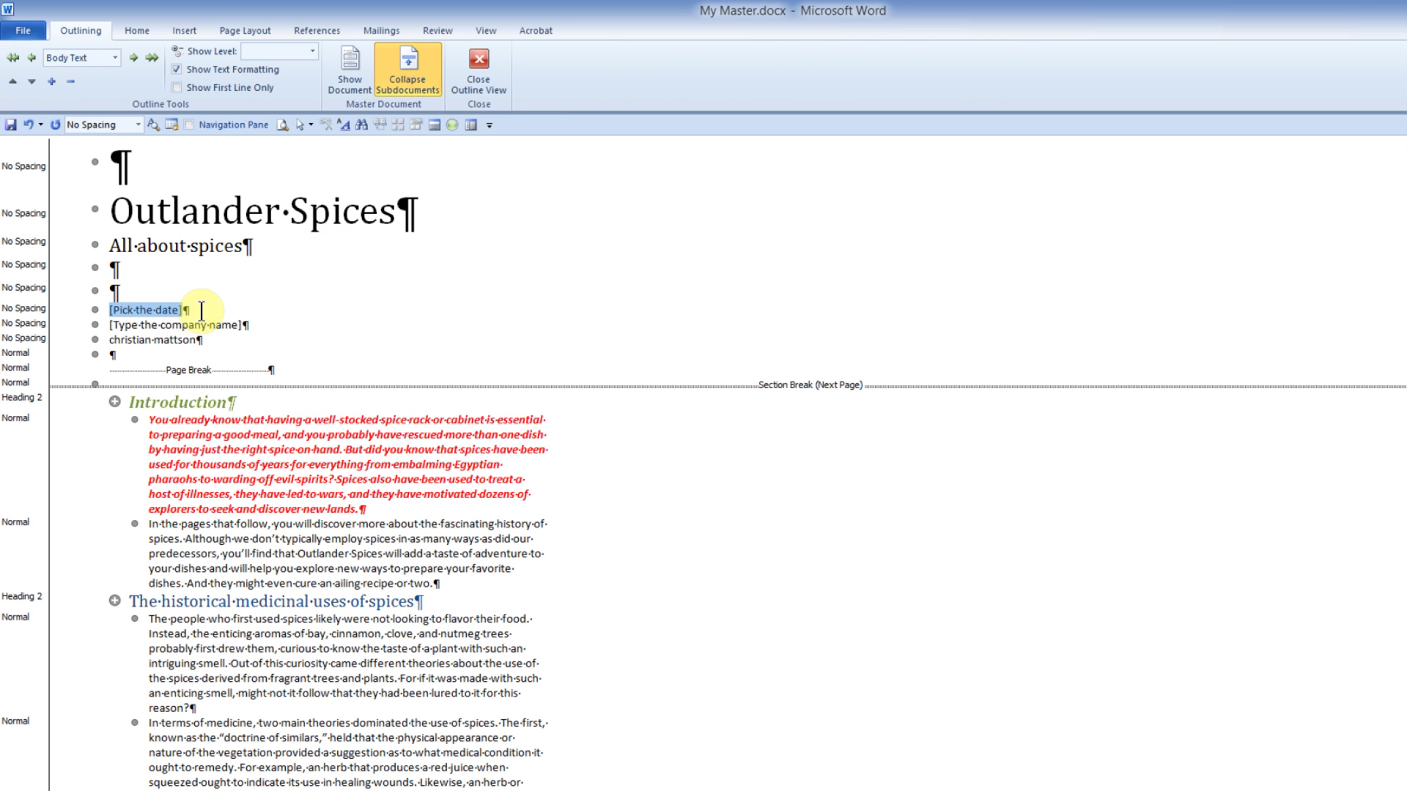
pyautogui.click(486, 30)
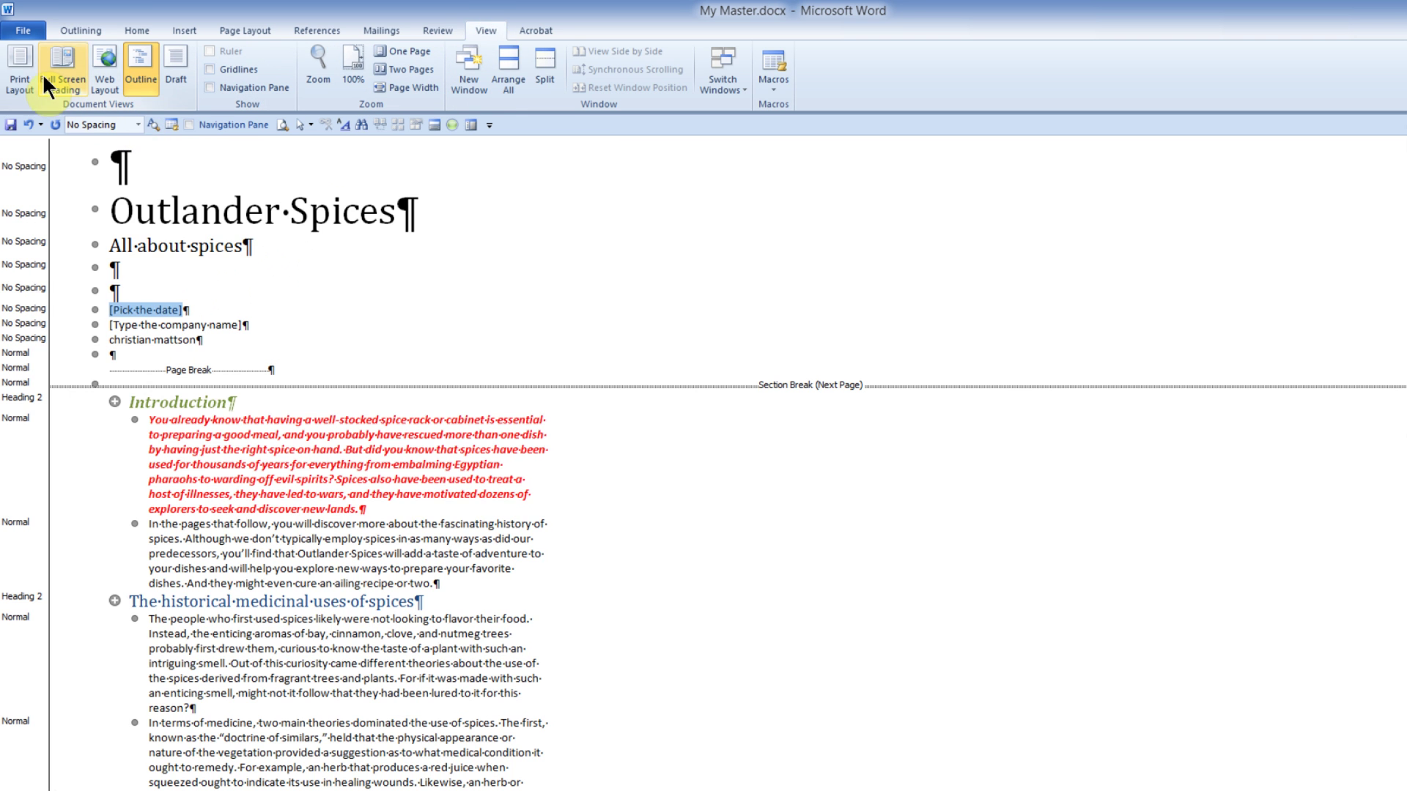
pyautogui.click(19, 70)
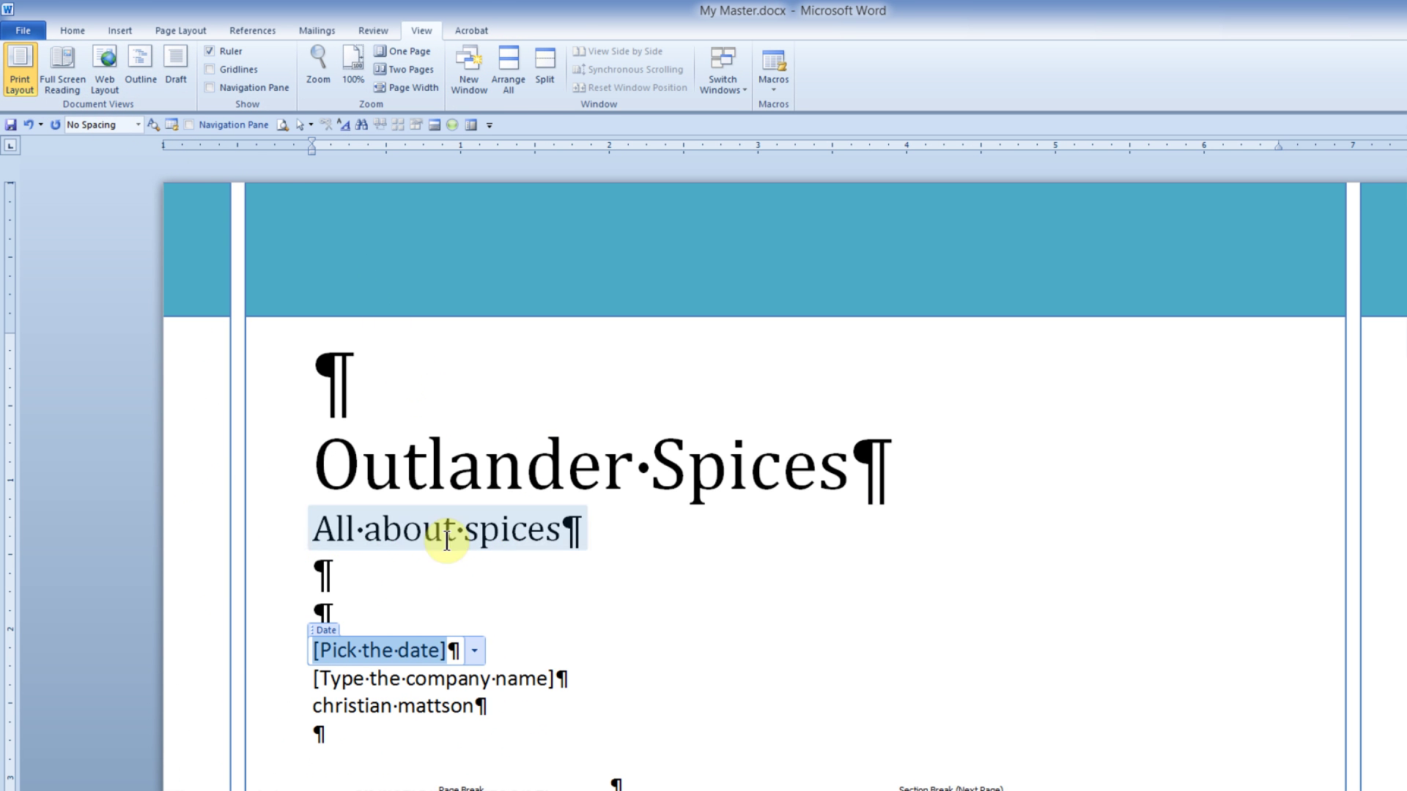
pyautogui.click(474, 651)
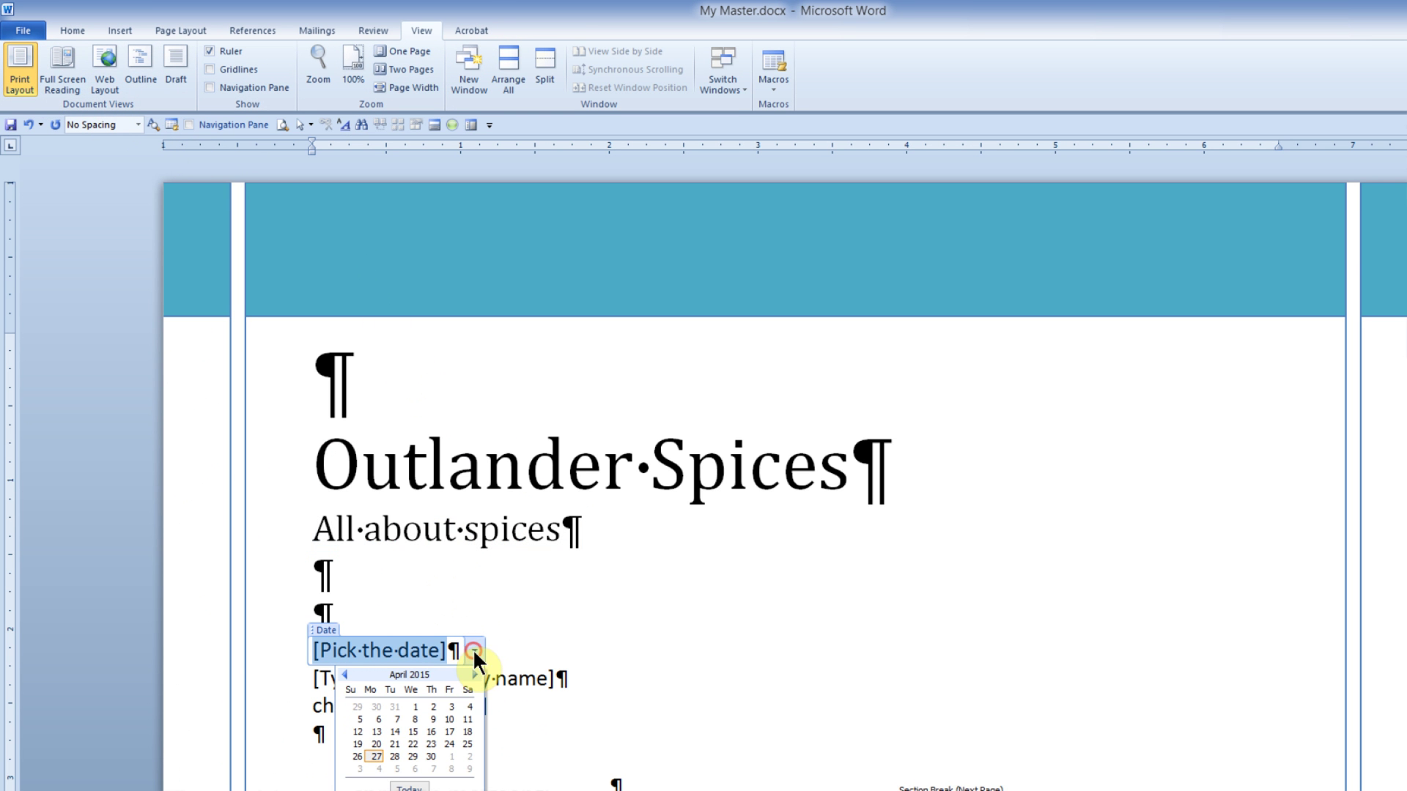
pyautogui.click(376, 756)
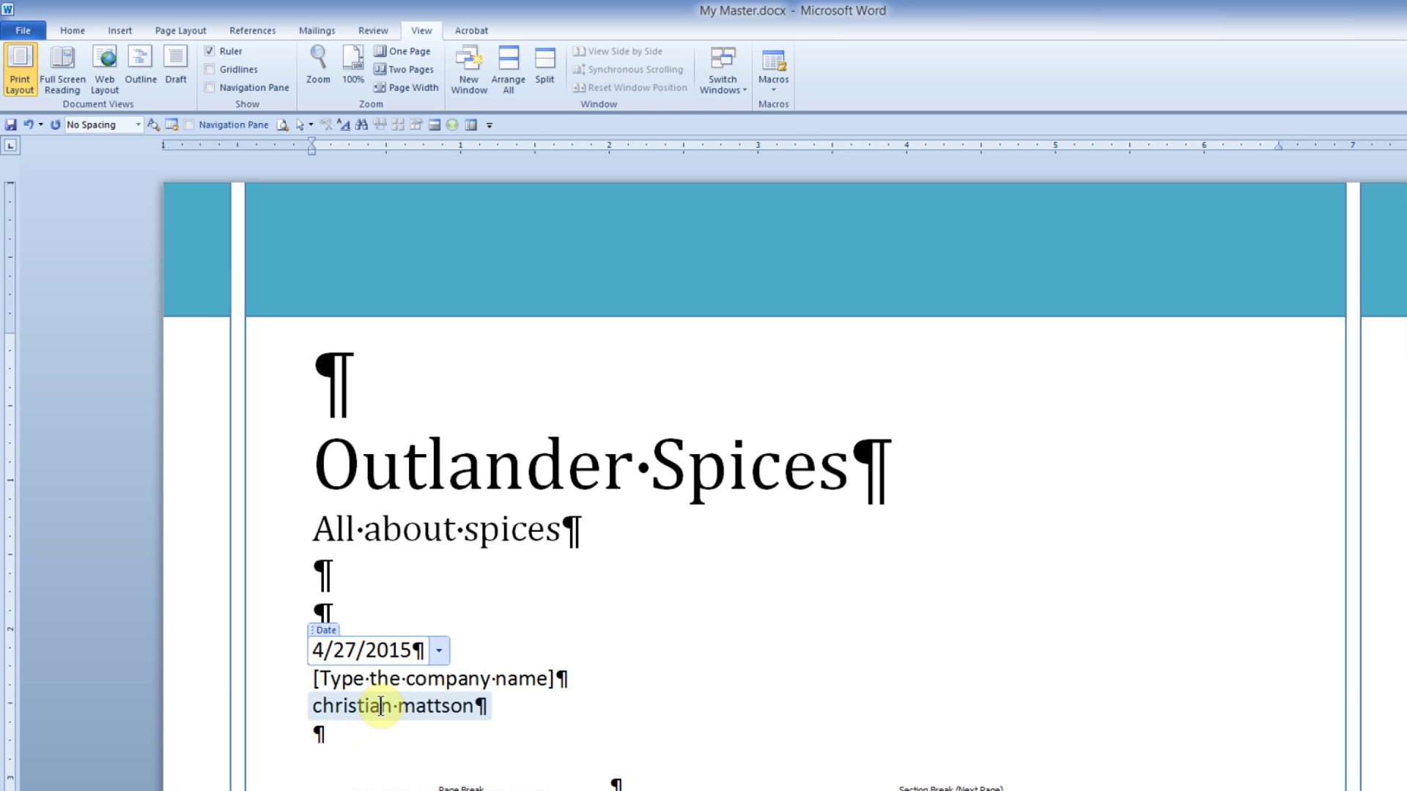
pyautogui.click(414, 685)
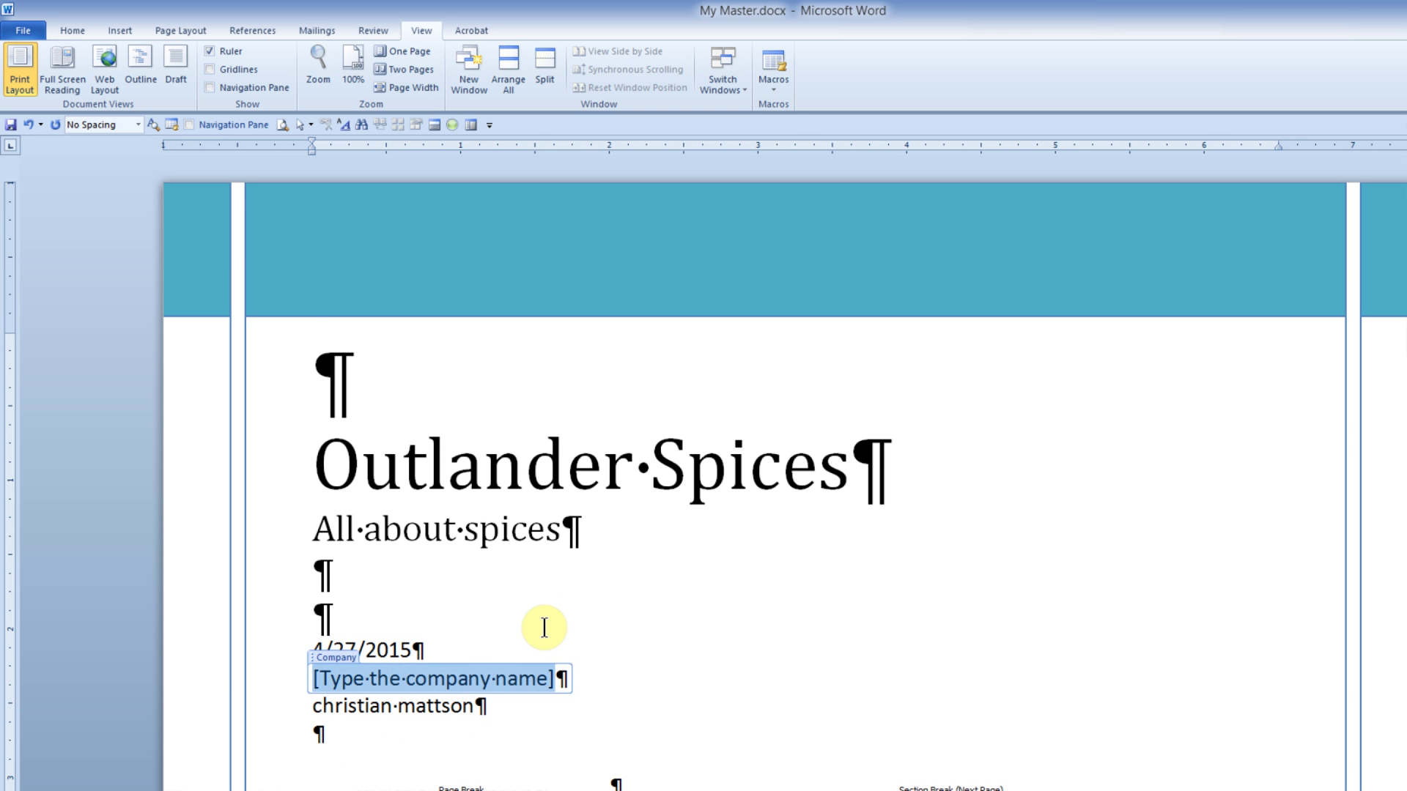
pyautogui.write('Outlander Spices')
# Review the finished cover page and look through the document's pages in the print preview.
pyautogui.scroll(-6, 779, 566)
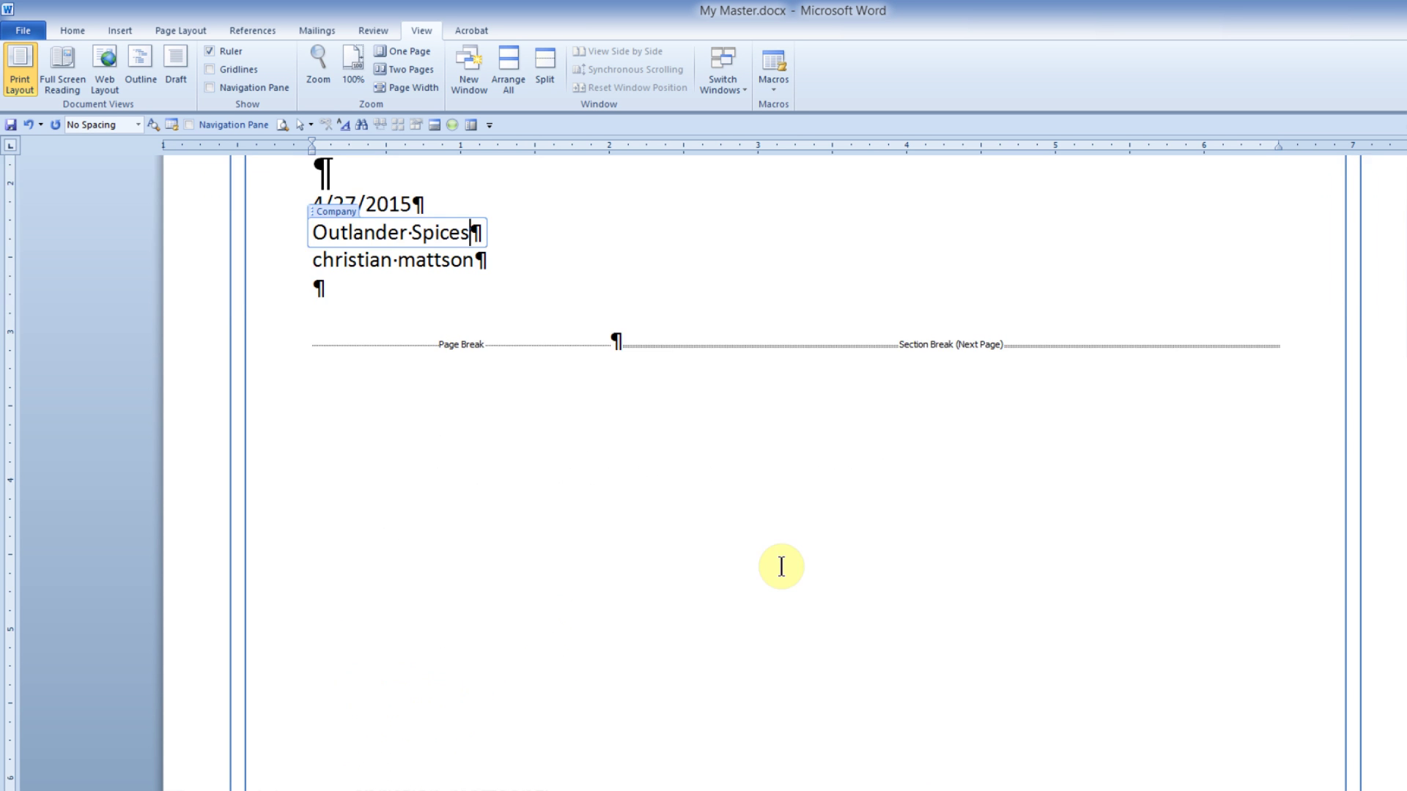
pyautogui.scroll(6, 784, 565)
pyautogui.scroll(-1, 781, 566)
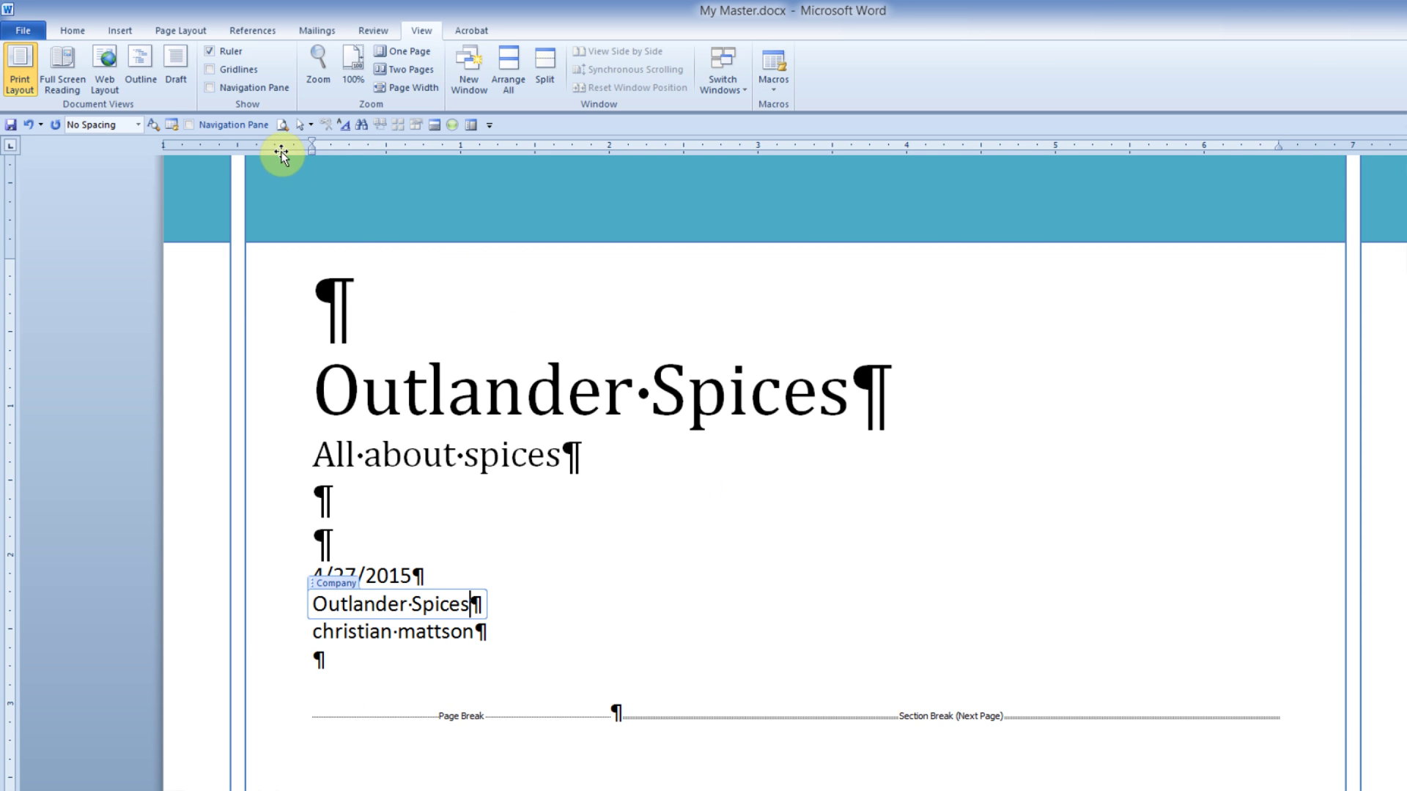
pyautogui.click(282, 126)
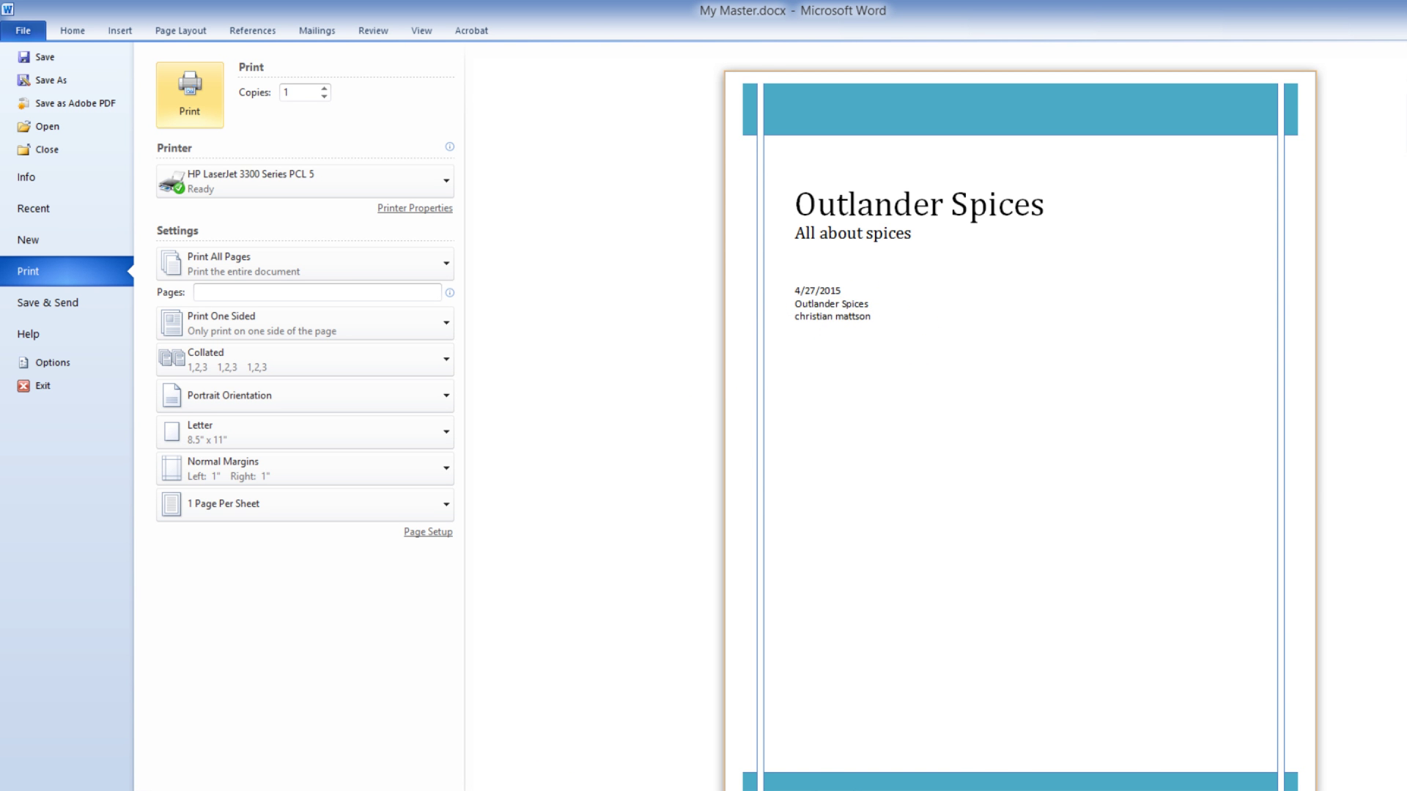
pyautogui.scroll(-5, 1020, 433)
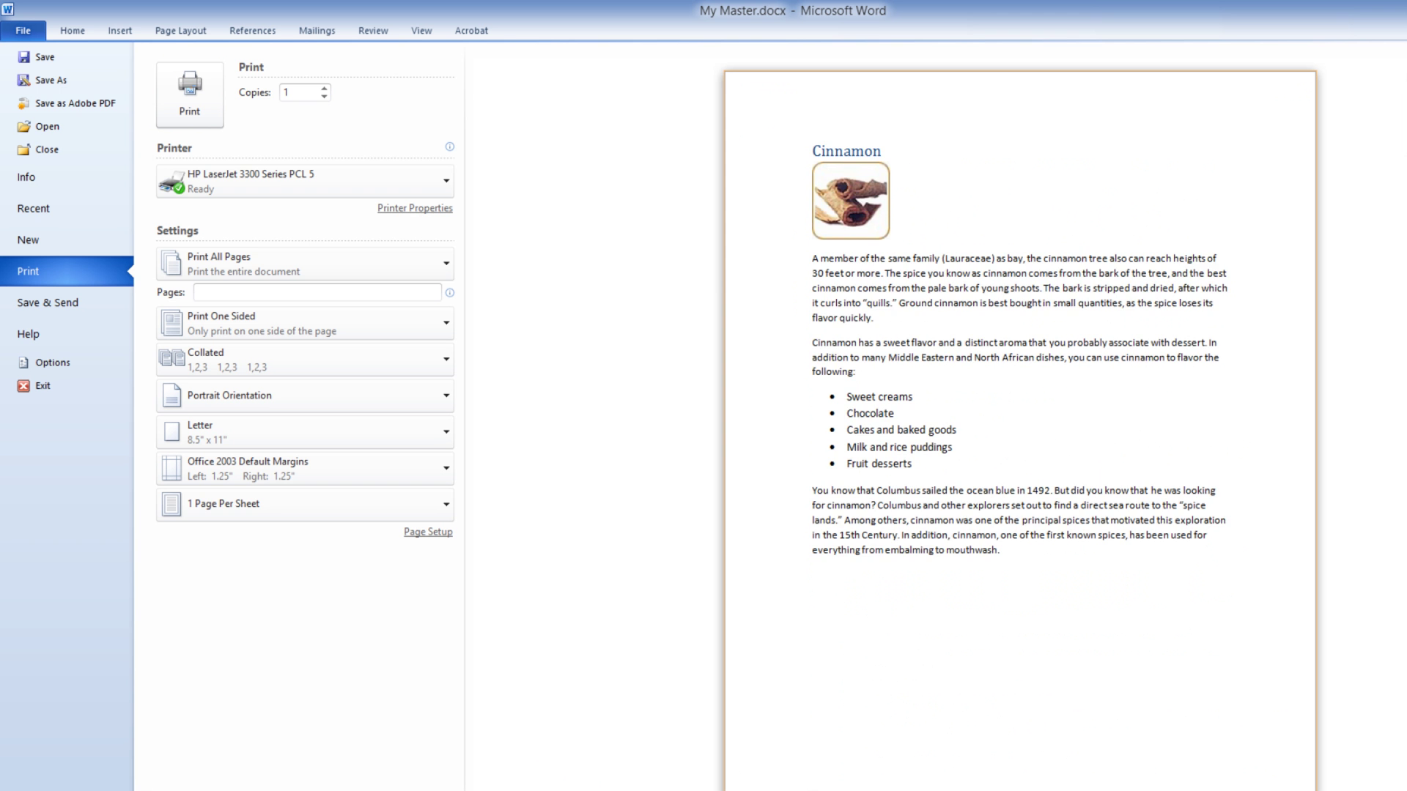
pyautogui.scroll(-4, 1020, 432)
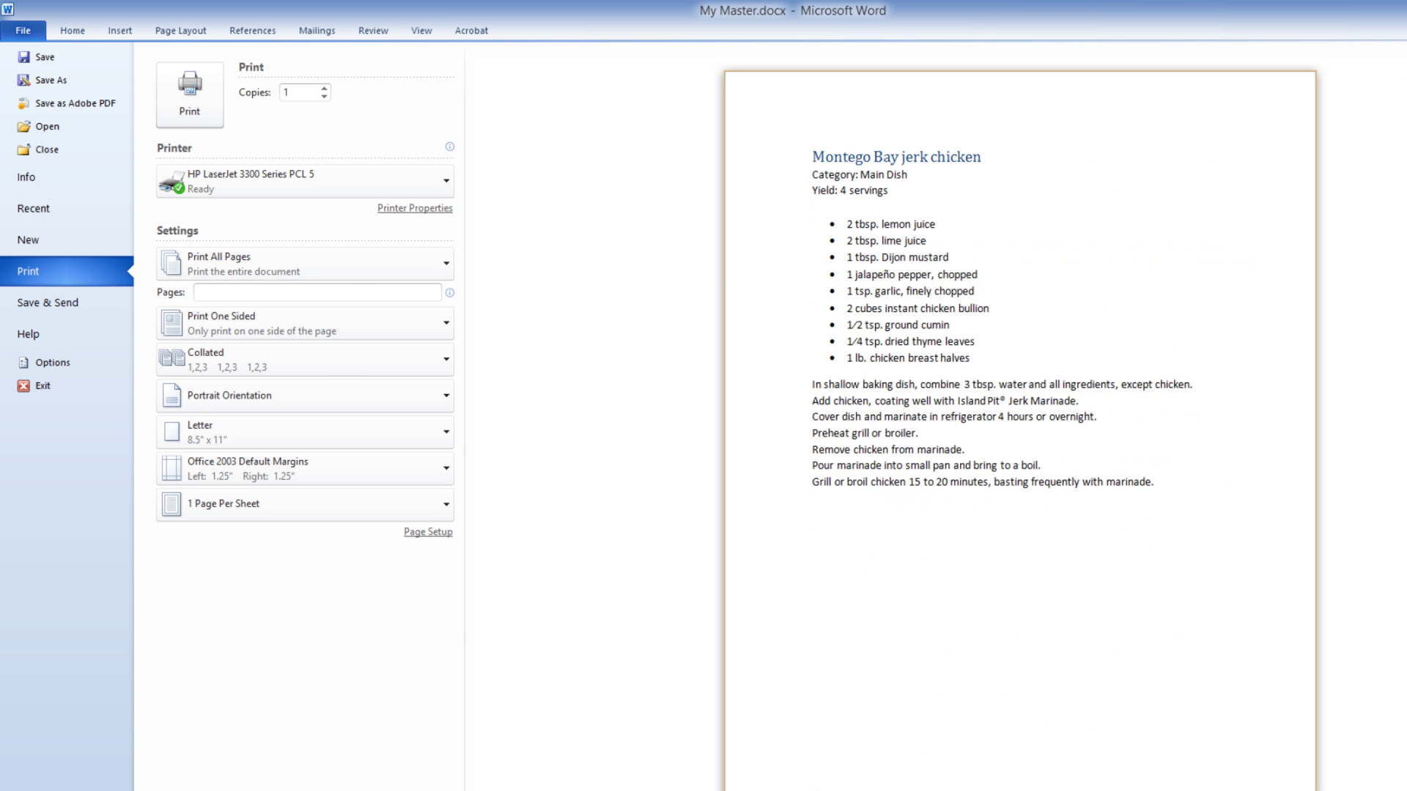
pyautogui.scroll(-2, 1020, 432)
# Return the master document to Outline view and collapse its subdocuments to links, saving the changes to My Master.docx.
pyautogui.click(416, 30)
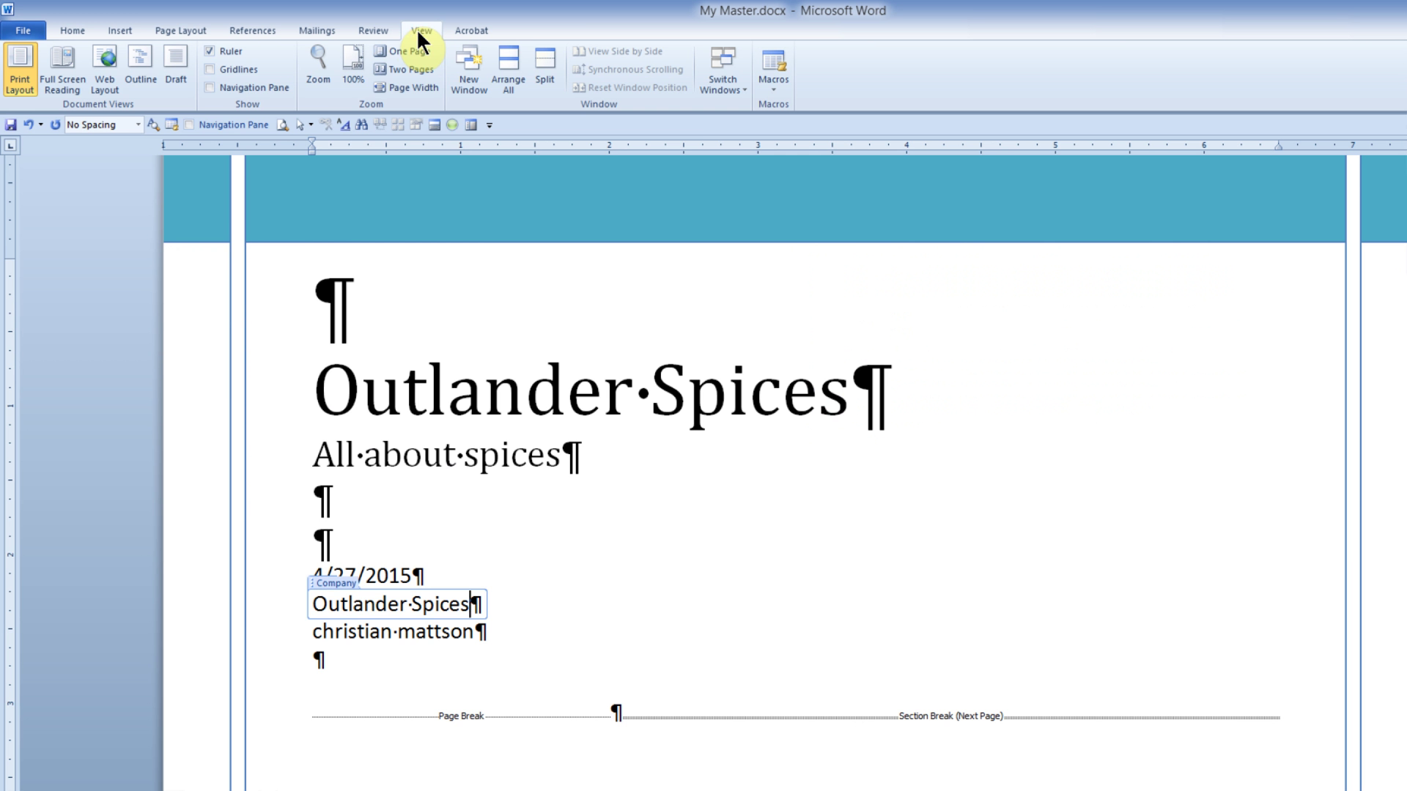
pyautogui.click(139, 59)
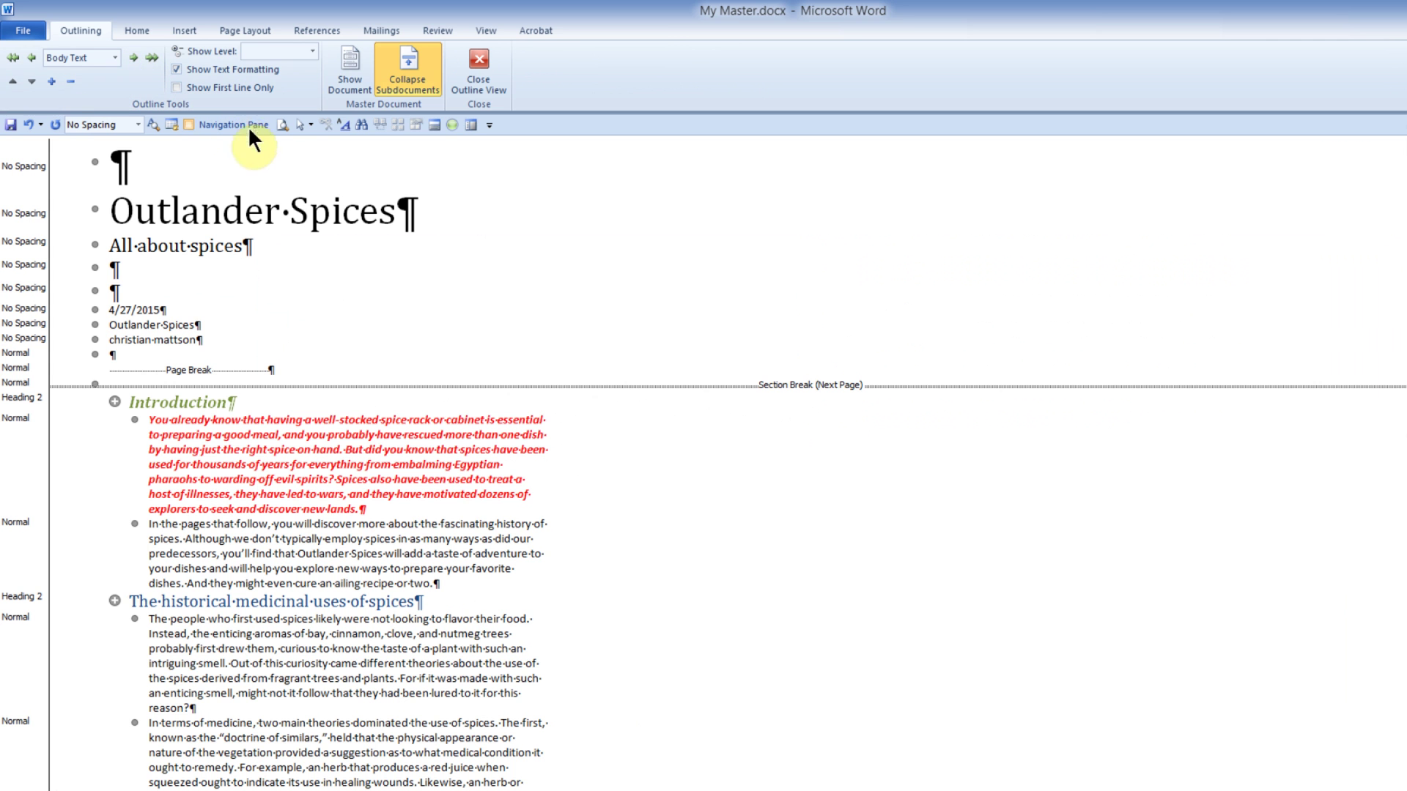
pyautogui.click(406, 75)
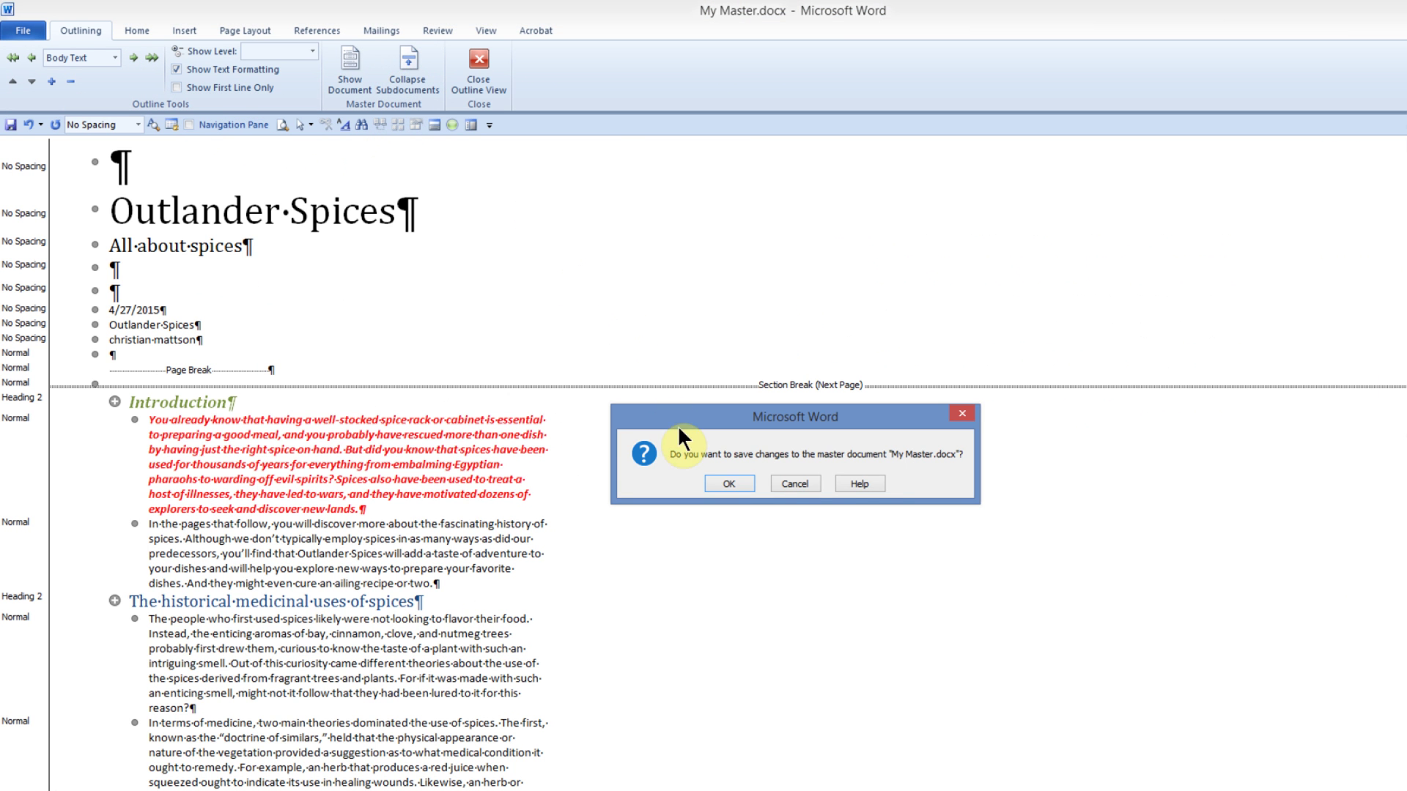
pyautogui.click(732, 484)
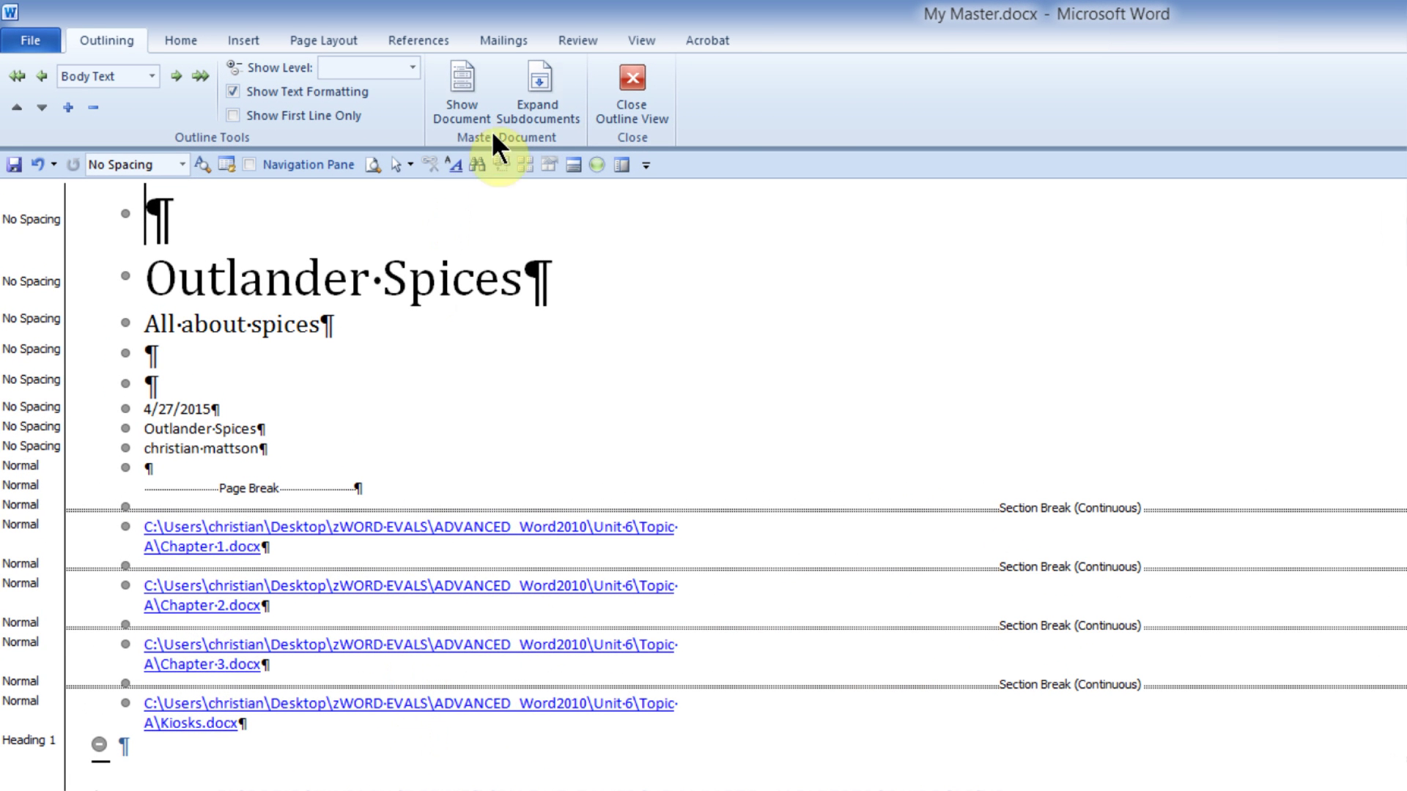
# Show the master document's subdocument controls and delete the Kiosks subdocument.
pyautogui.click(469, 98)
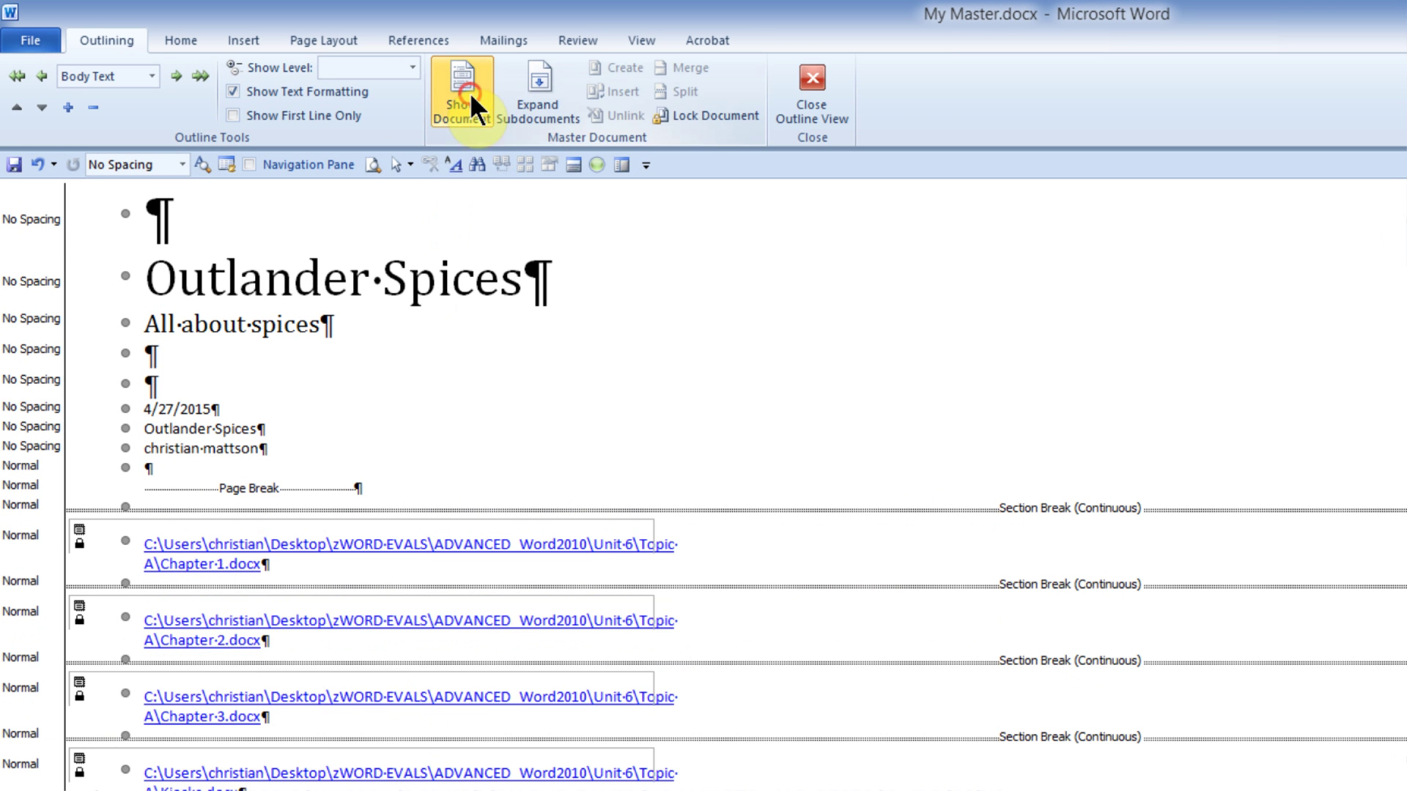
pyautogui.click(77, 764)
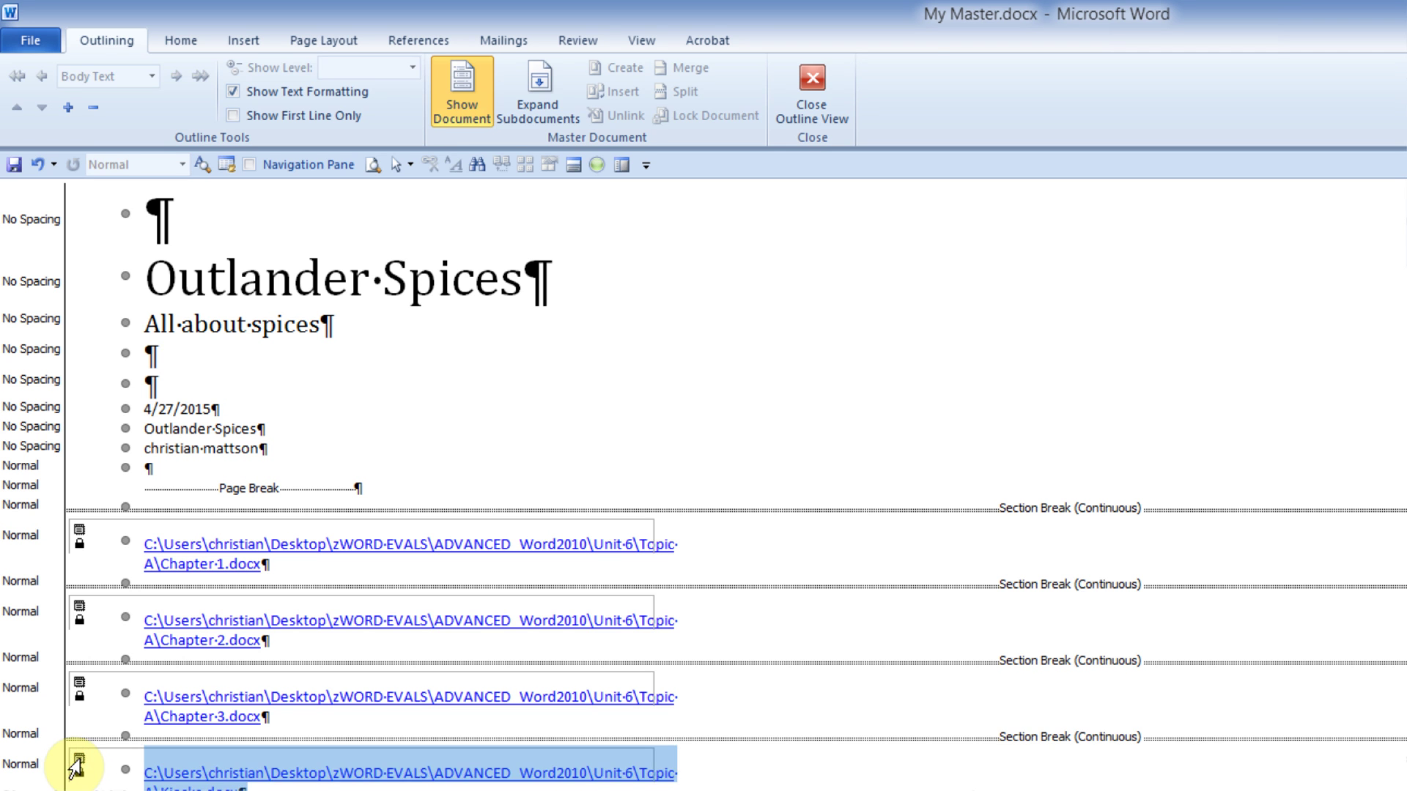
pyautogui.press('Delete')
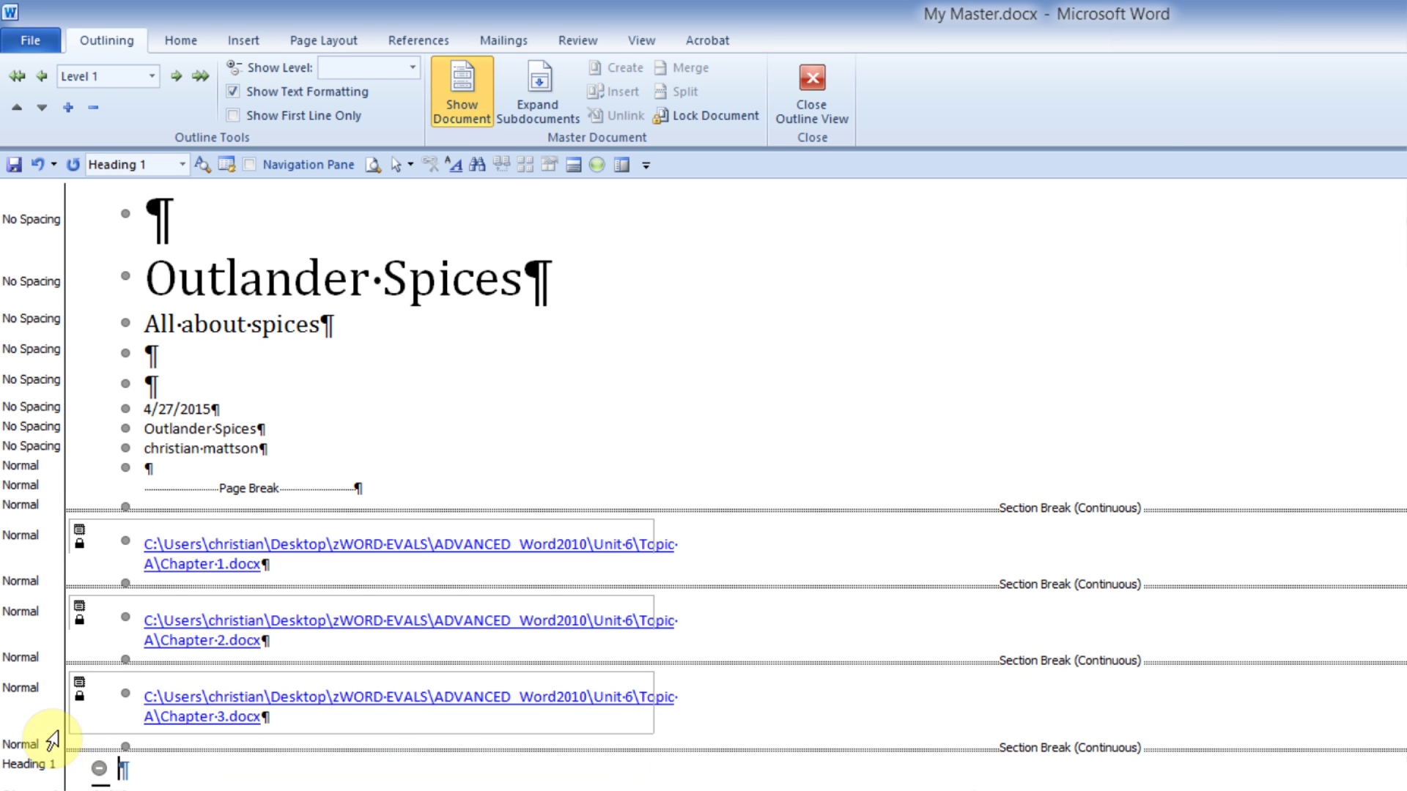